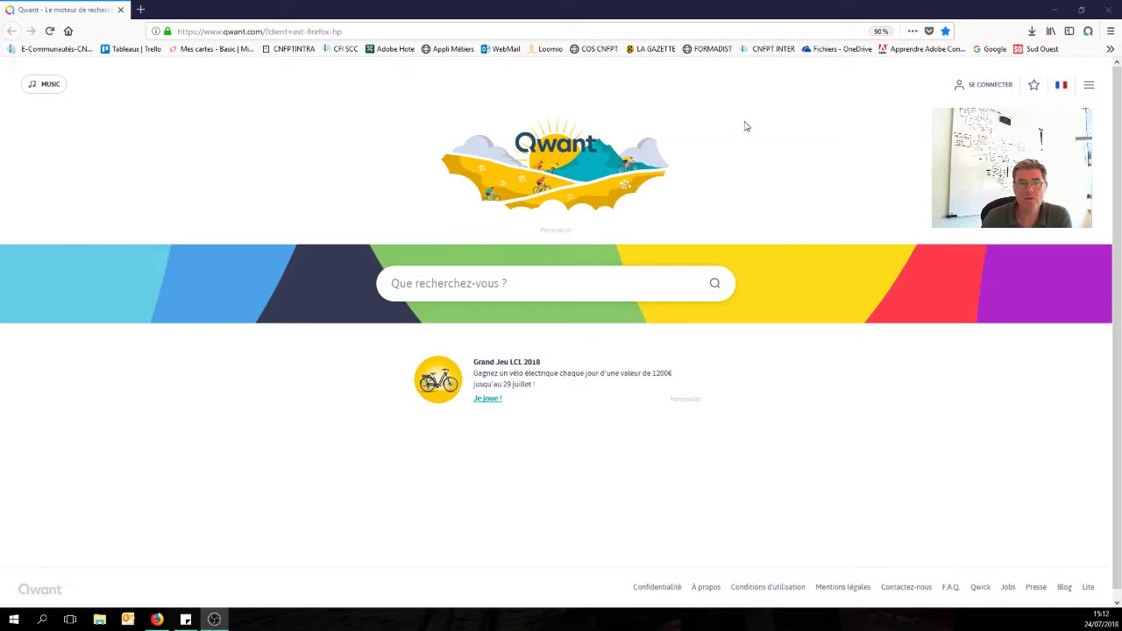
# Open the CNFPT website (cnfpt.fr) from the CNFPT INTER bookmark.
pyautogui.click(777, 52)
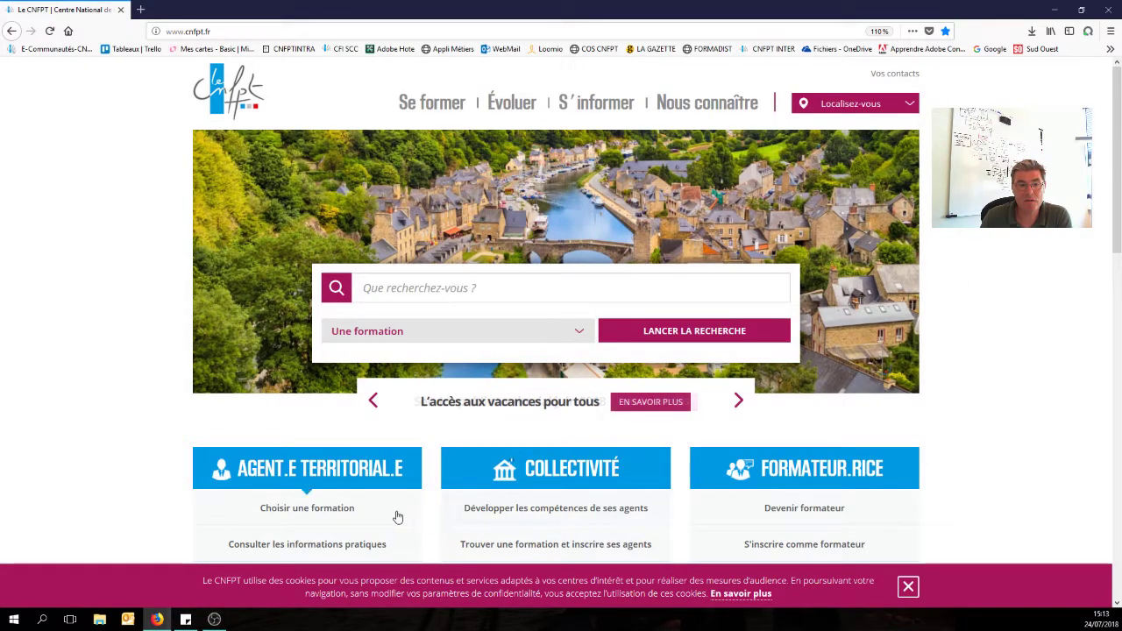
# Go to the Se former à distance page through Se former > Se former autrement.
pyautogui.scroll(-4, 892, 469)
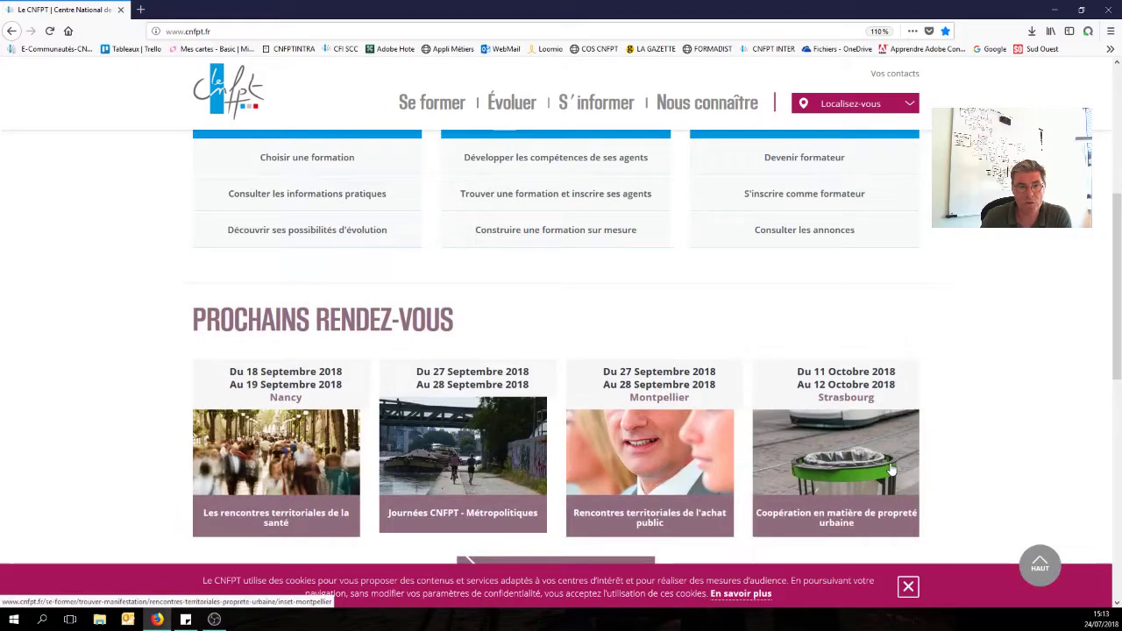
pyautogui.scroll(4, 891, 470)
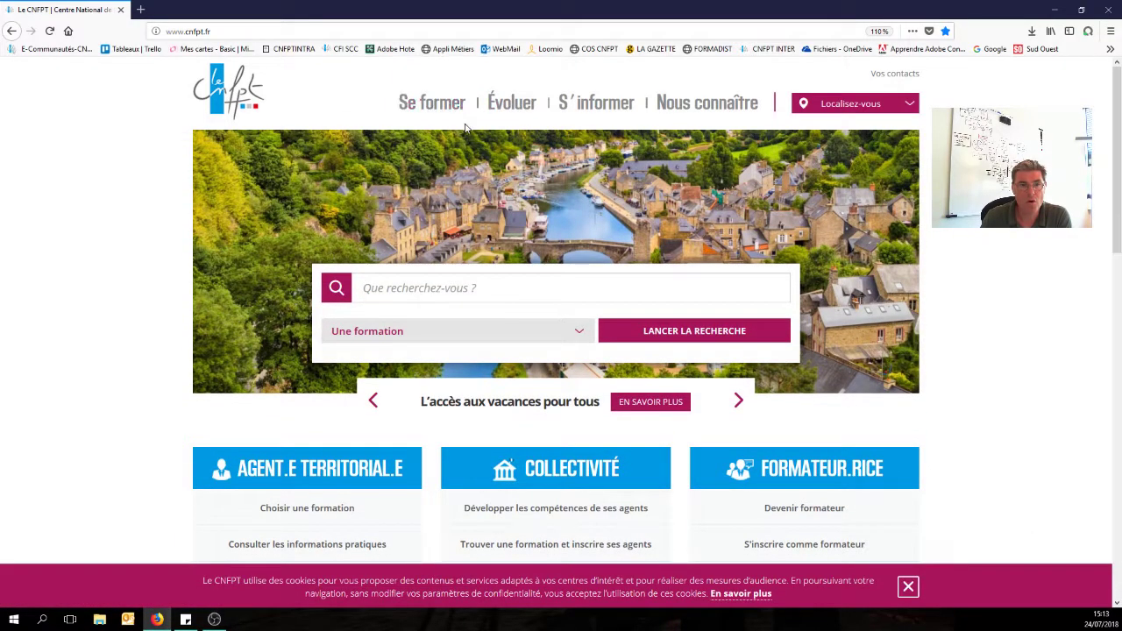
pyautogui.moveTo(434, 105)
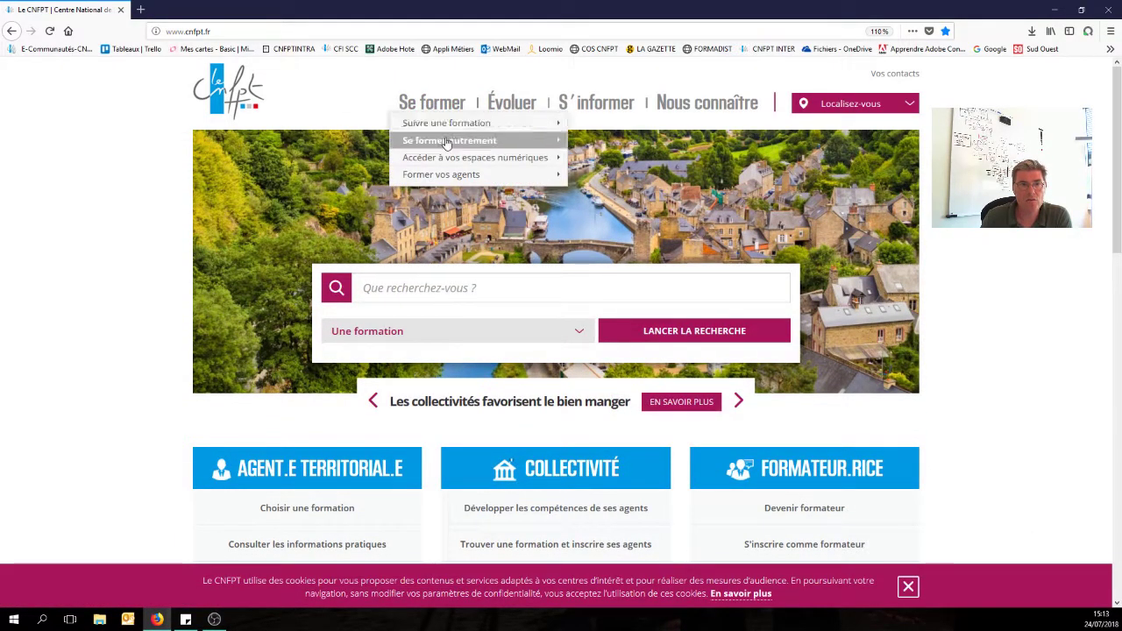
pyautogui.moveTo(516, 146)
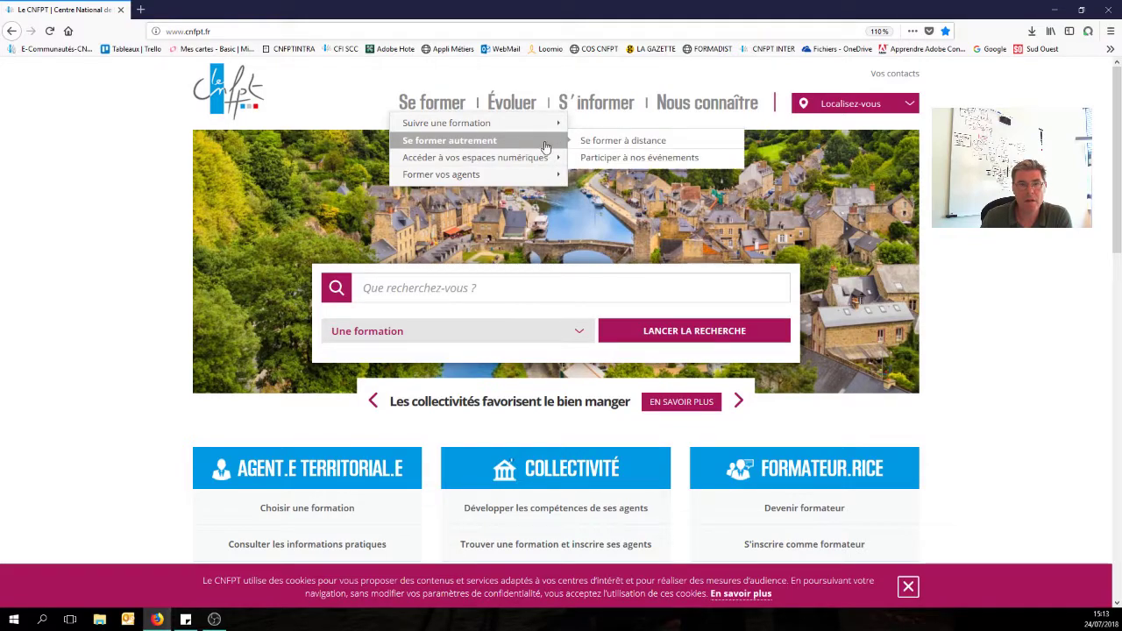
pyautogui.click(619, 141)
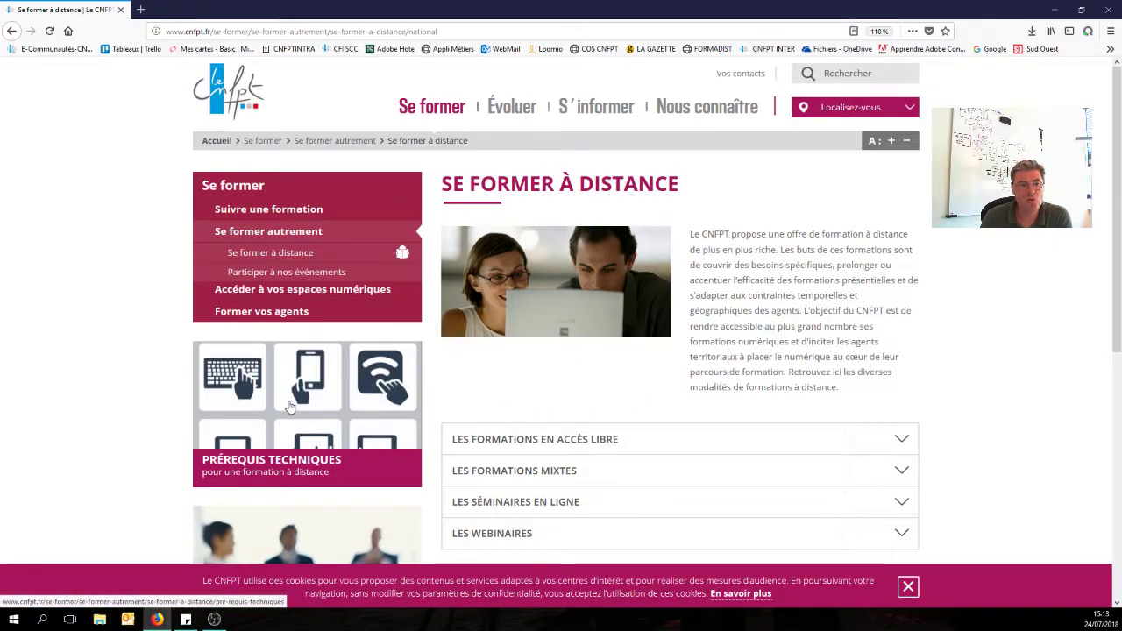
# Follow the Formation à distance tile to the Formadist sign-in page.
pyautogui.scroll(-2, 289, 439)
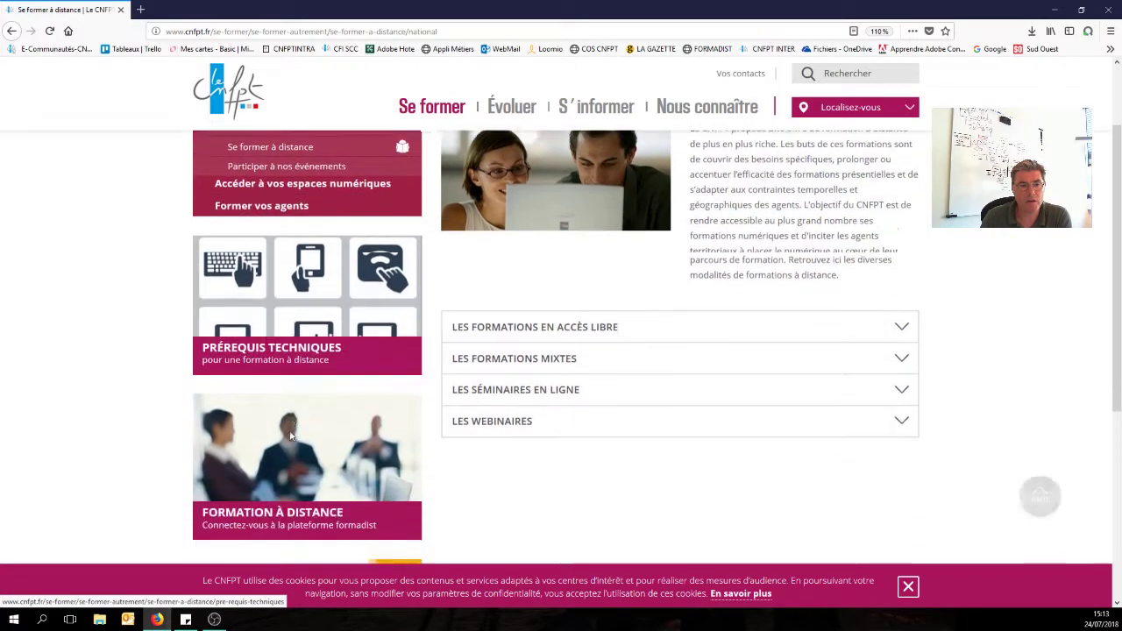
pyautogui.scroll(-1, 290, 437)
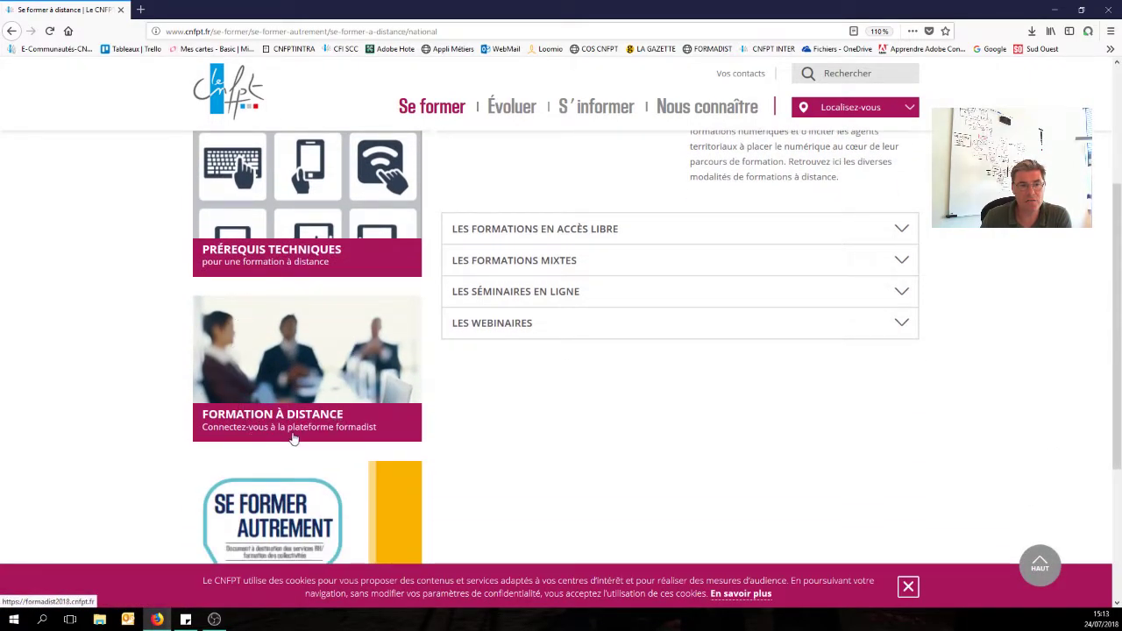
pyautogui.click(330, 378)
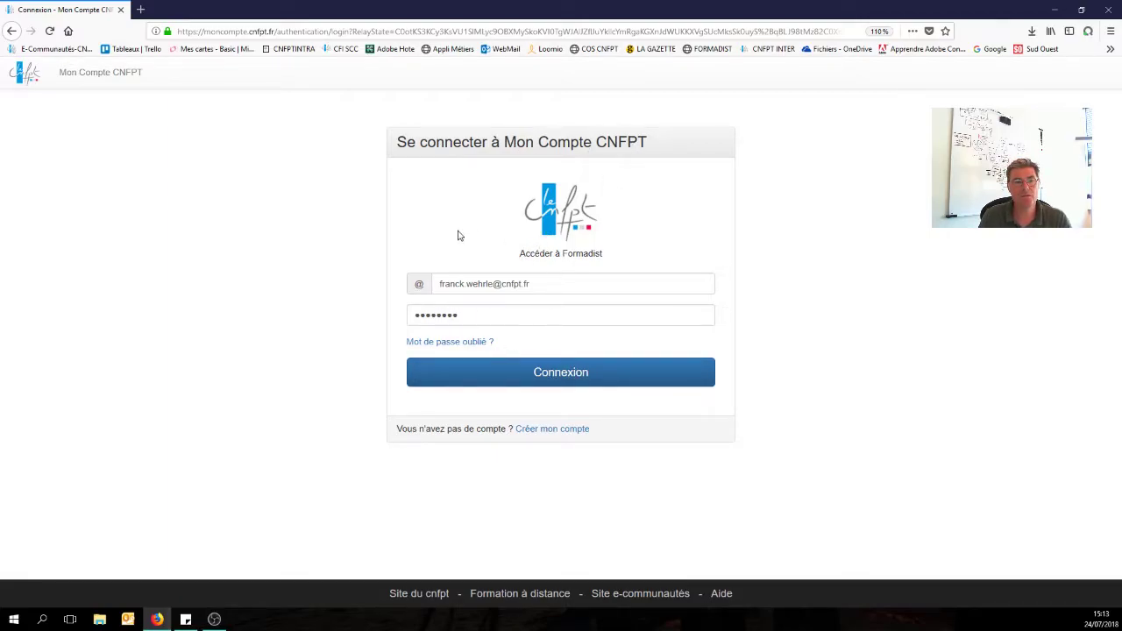
# Sign in to Formadist with the prefilled Mon Compte CNFPT e-mail and password.
pyautogui.click(563, 377)
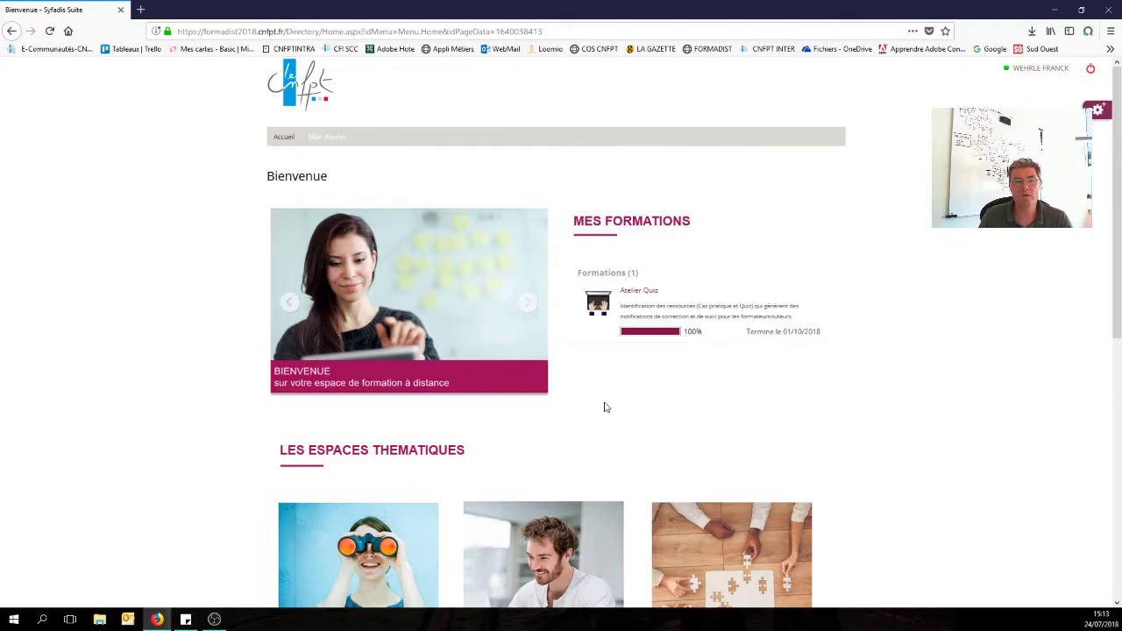
# Look over the Formadist home page, then log out to the Syfadis Suite sign-in page.
pyautogui.scroll(-5, 605, 406)
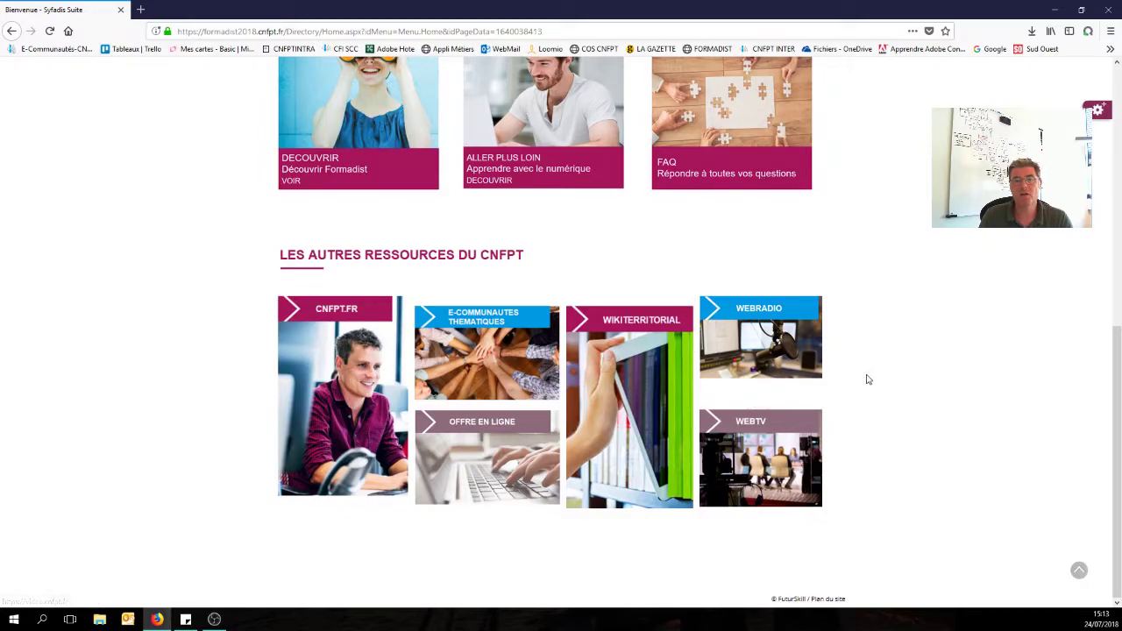
pyautogui.scroll(5, 867, 378)
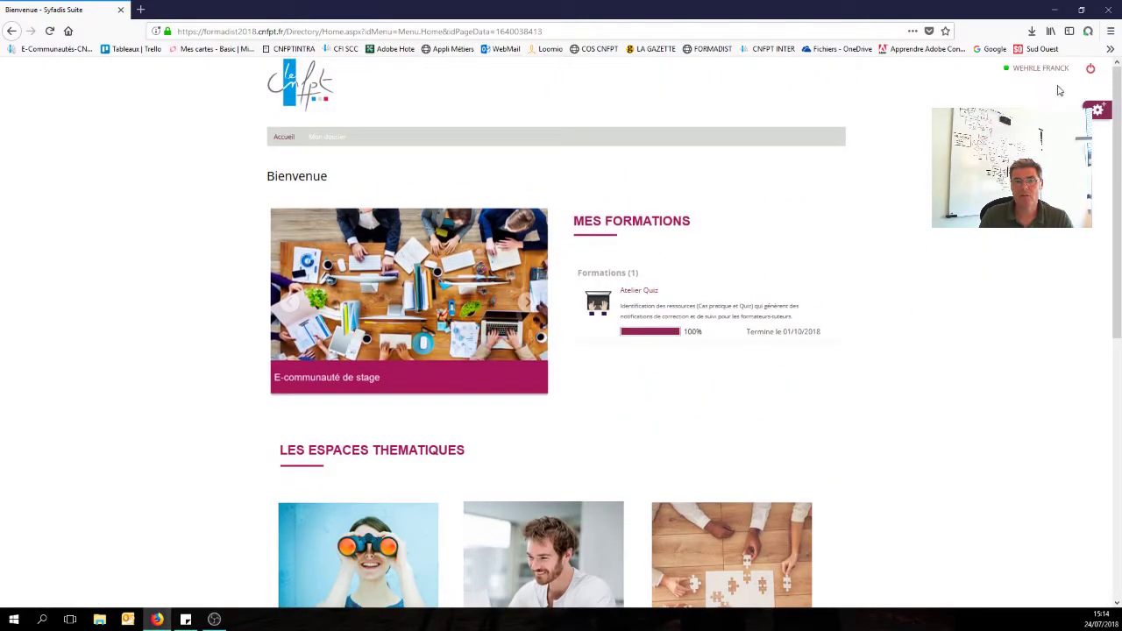
pyautogui.click(1091, 68)
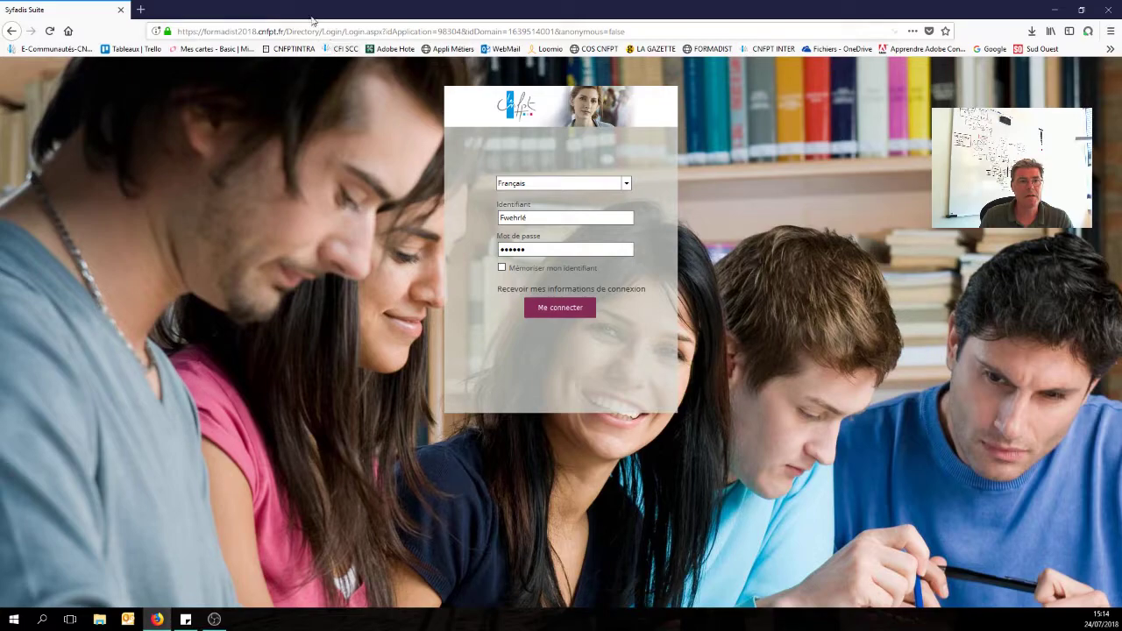
# Replace the Identifiant on the formadist2018 login page with the account e-mail address.
pyautogui.moveTo(199, 31); pyautogui.dragTo(281, 31)
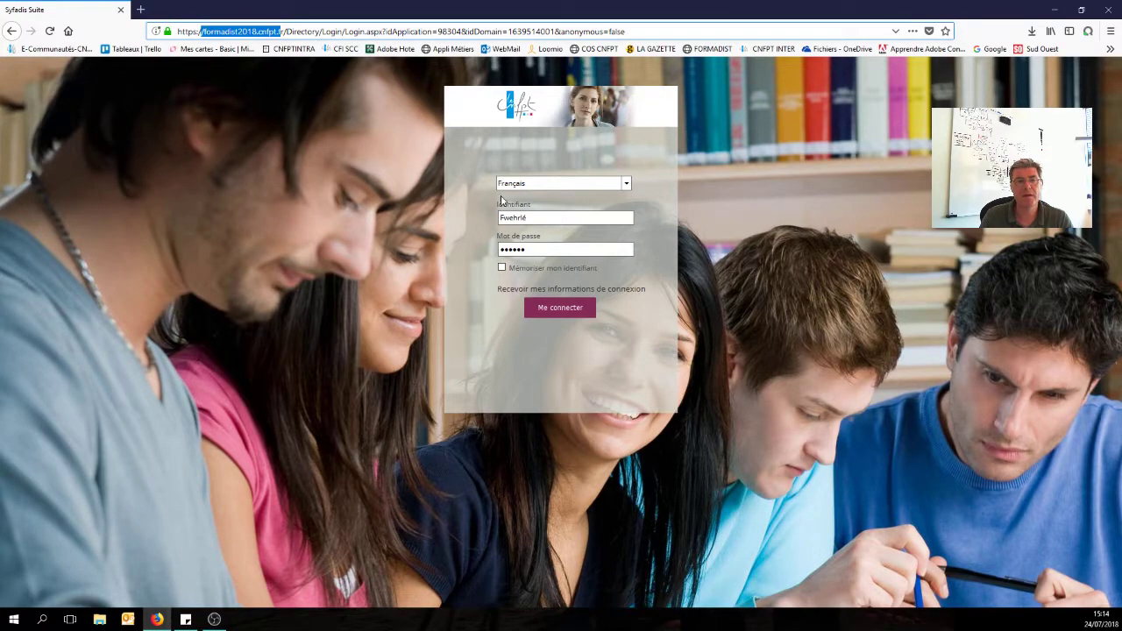
pyautogui.click(553, 219)
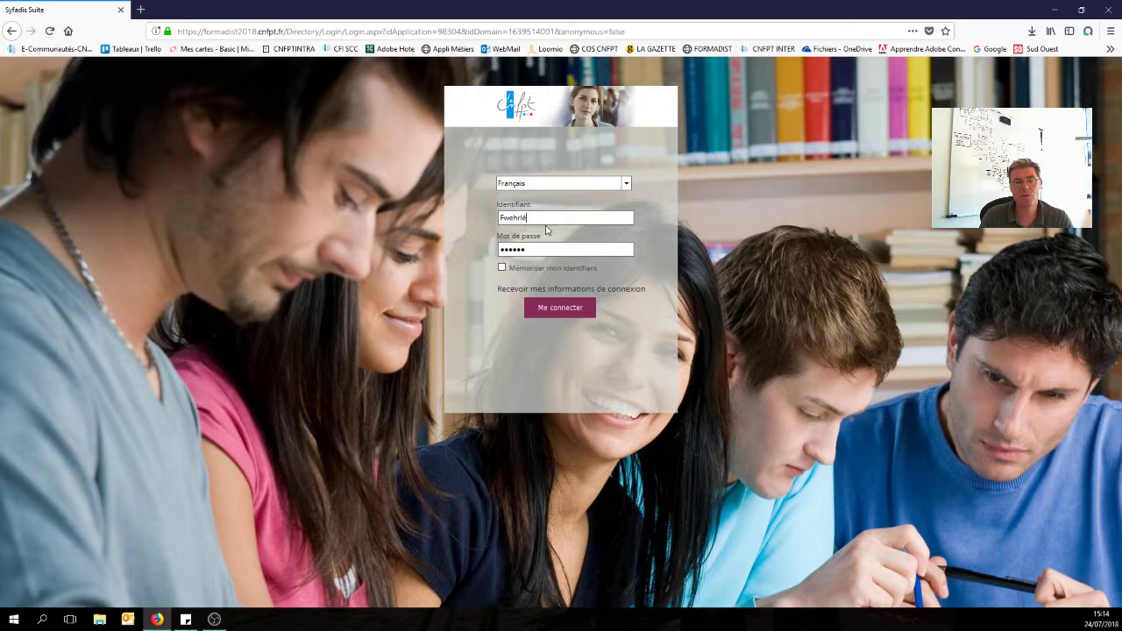
pyautogui.doubleClick(545, 216)
pyautogui.press('BackSpace')
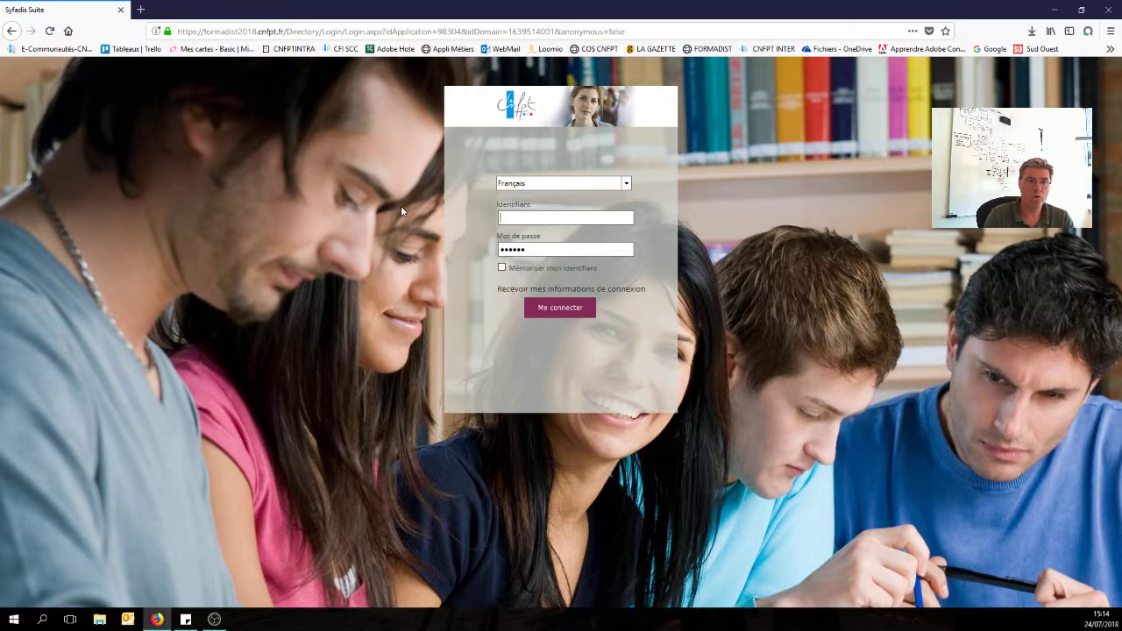
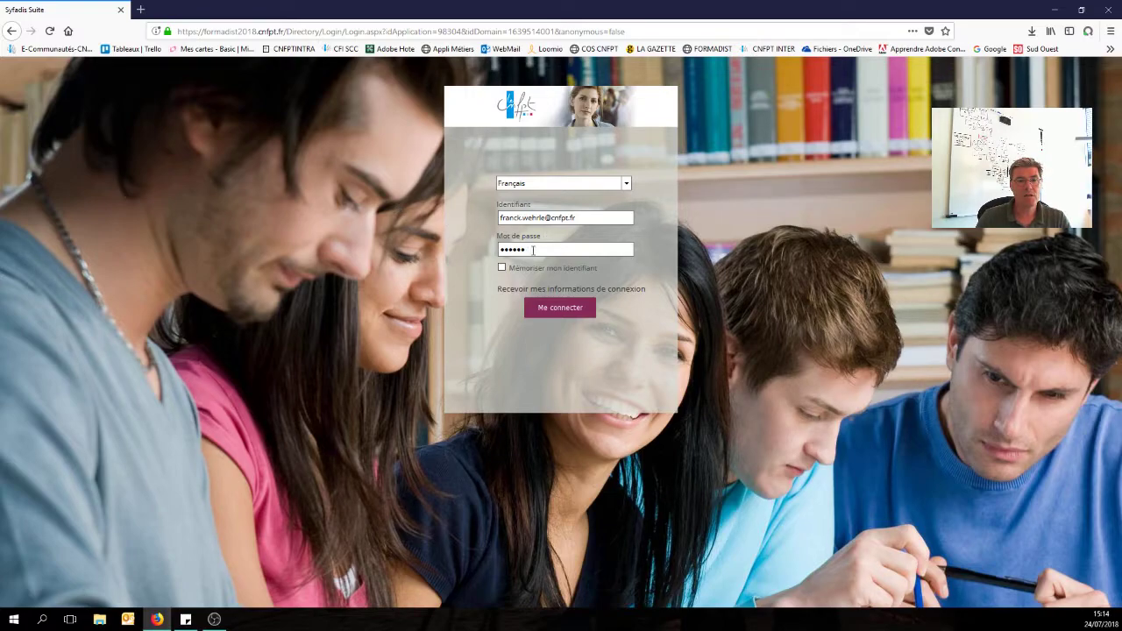
# Re-enter the password, submit the login, and dismiss Firefox's save-login prompt.
pyautogui.moveTo(532, 250); pyautogui.dragTo(446, 242)
pyautogui.write('•••••')
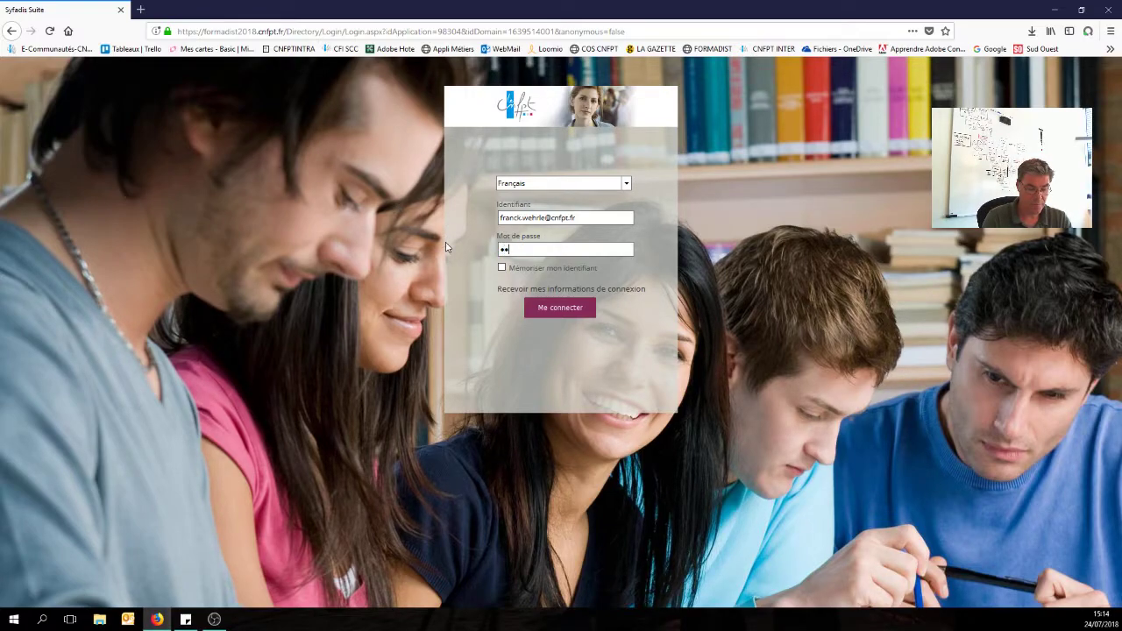
pyautogui.write('•••')
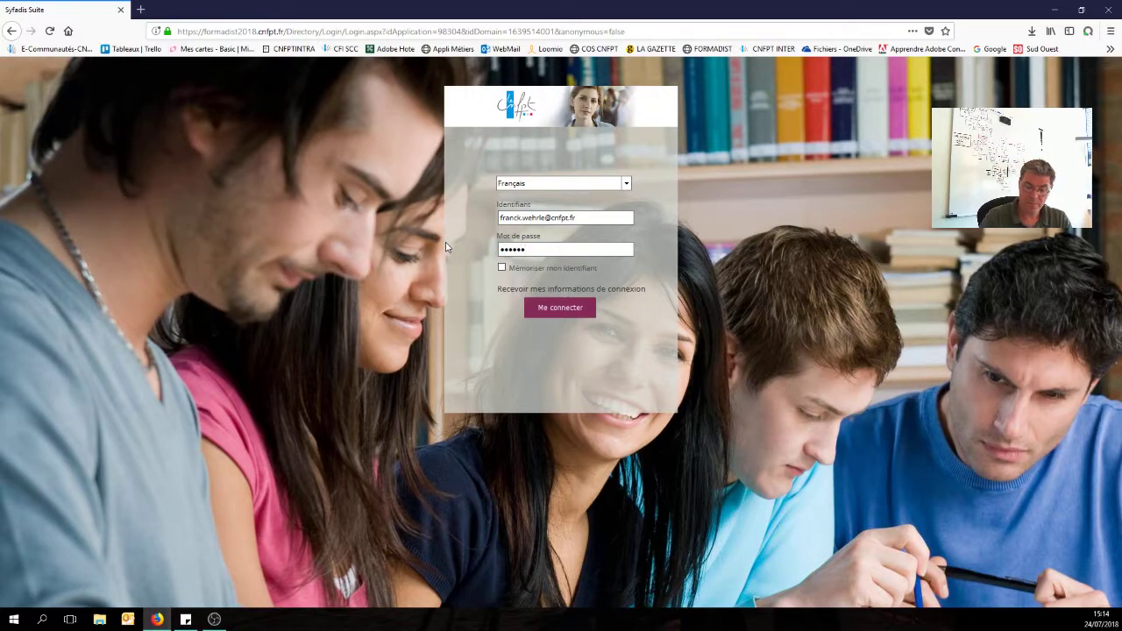
pyautogui.click(562, 309)
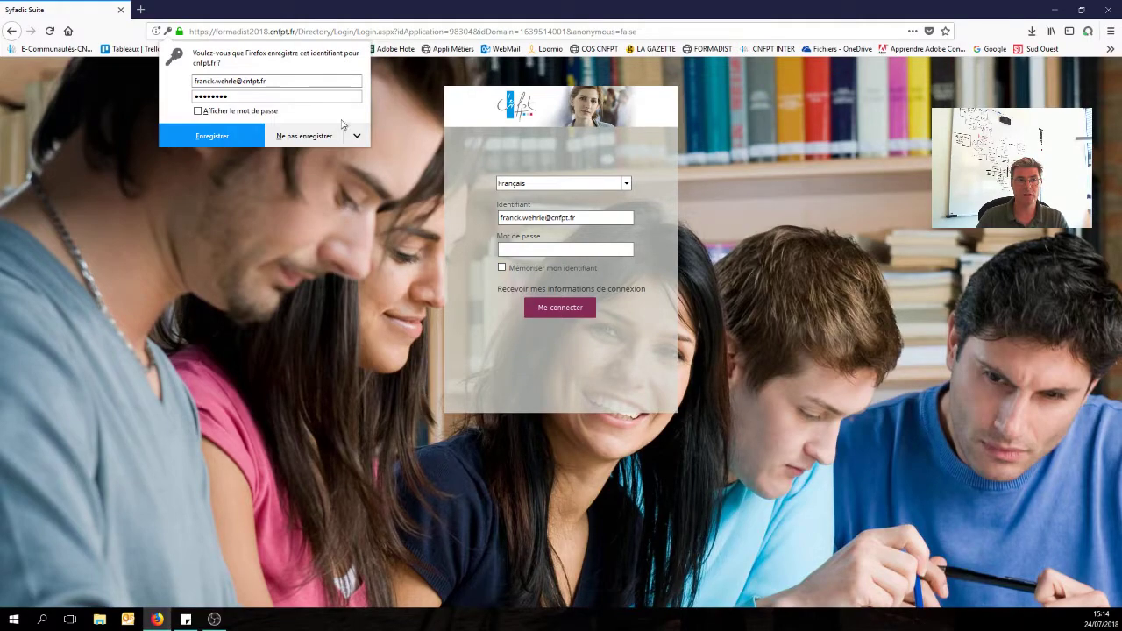
pyautogui.click(418, 135)
pyautogui.click(662, 34)
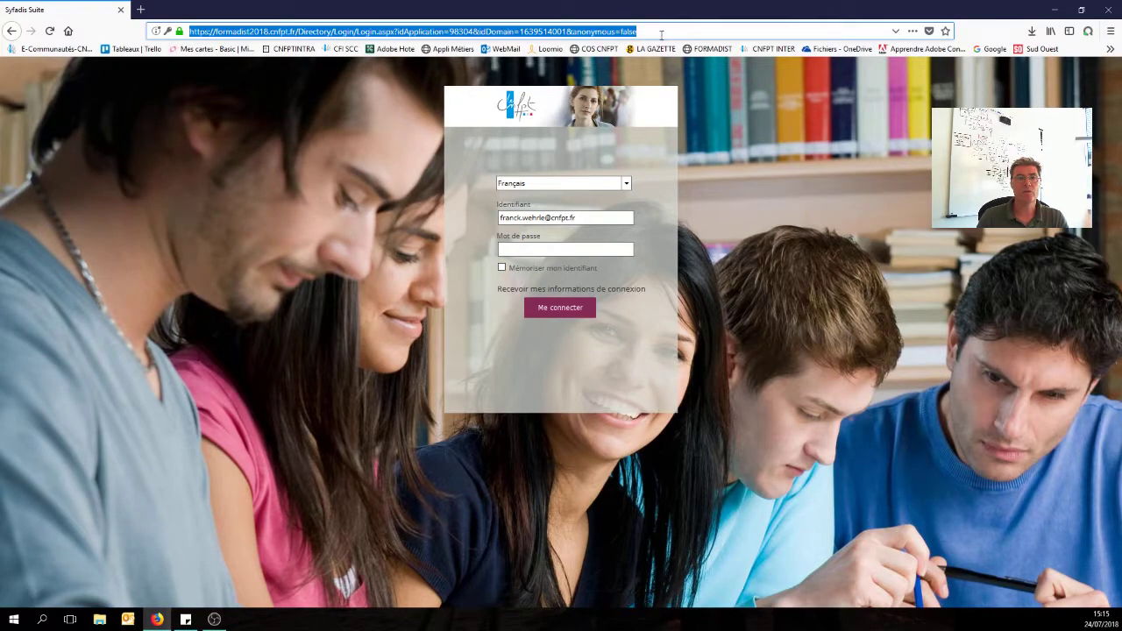
pyautogui.click(660, 33)
pyautogui.moveTo(654, 30); pyautogui.dragTo(299, 31)
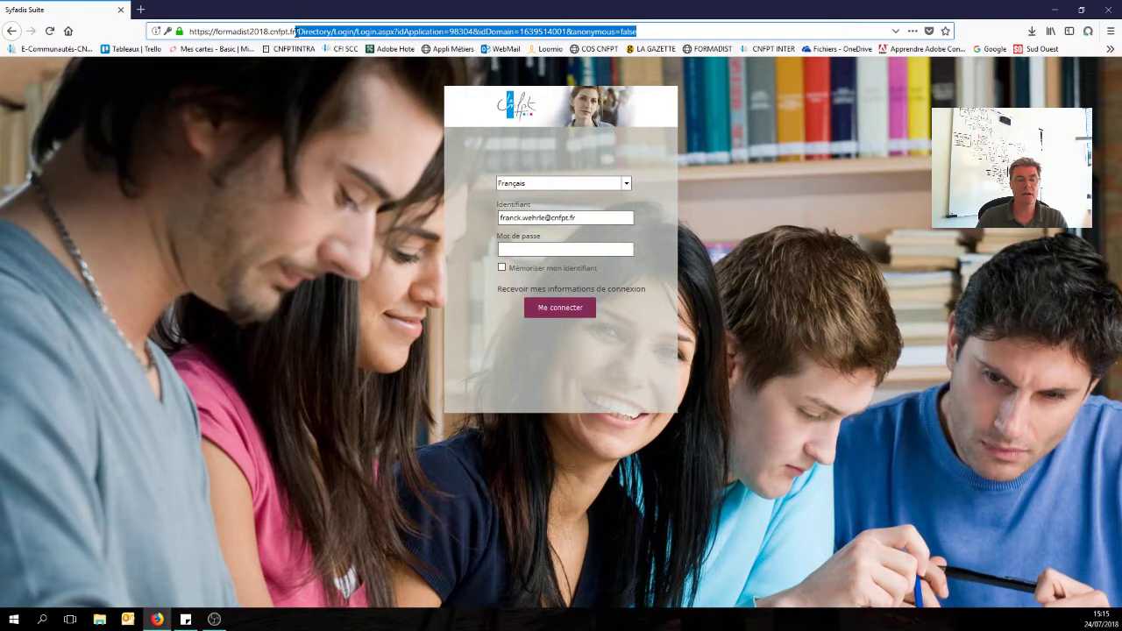
pyautogui.press('BackSpace')
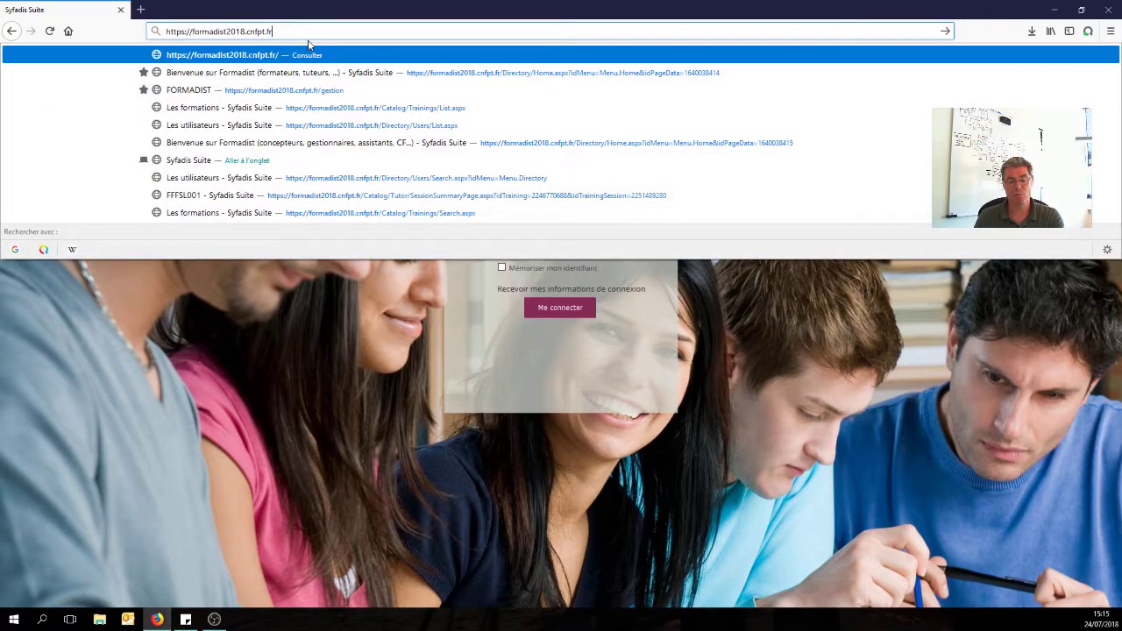
pyautogui.press('Return')
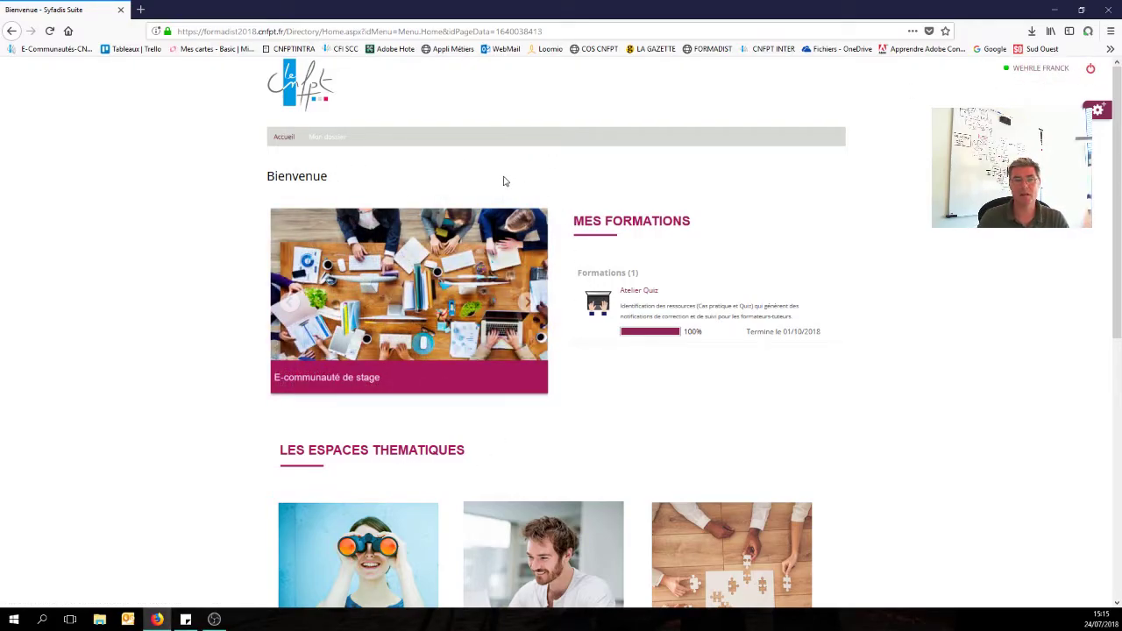
pyautogui.click(1091, 68)
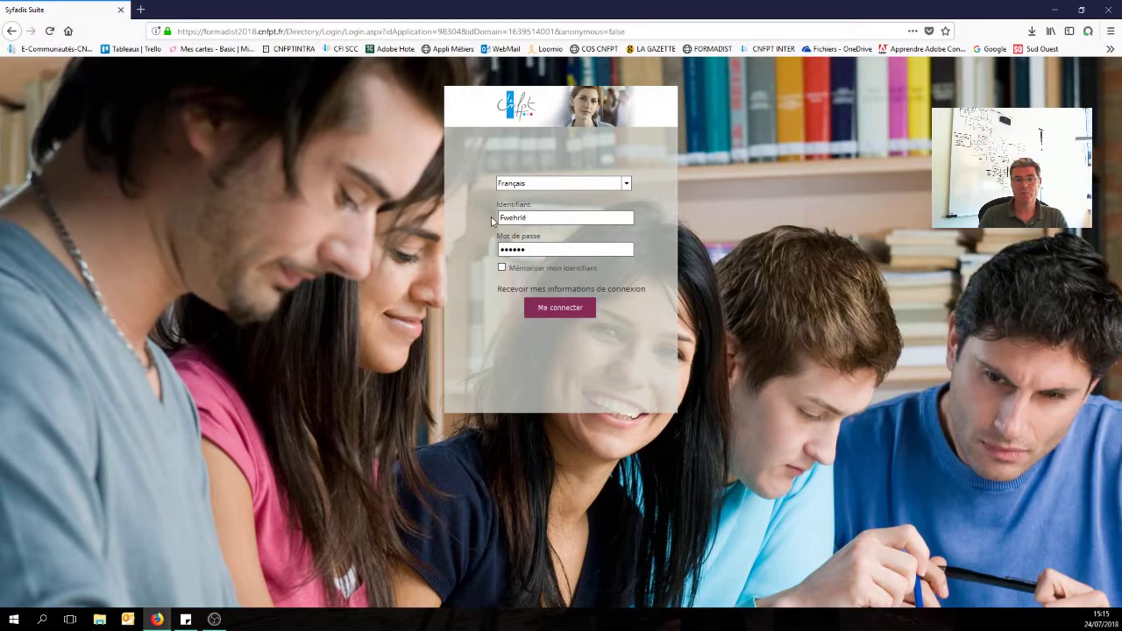
# Open Mon Compte CNFPT from the bookmarks and sign in with another user's address, declining to save it.
pyautogui.click(1110, 50)
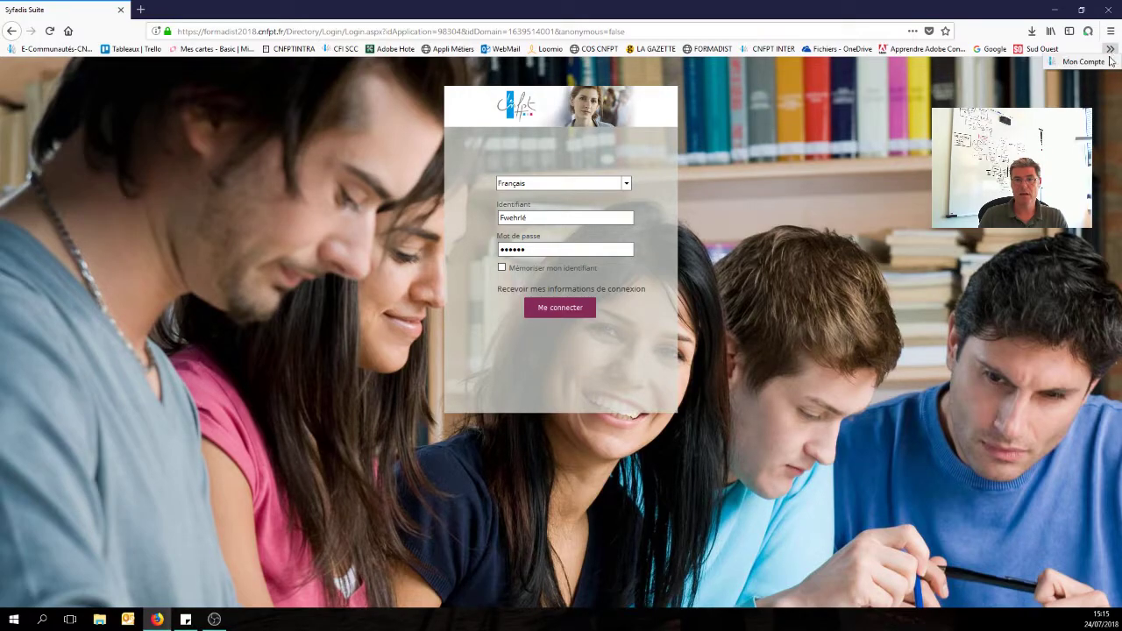
pyautogui.click(1085, 62)
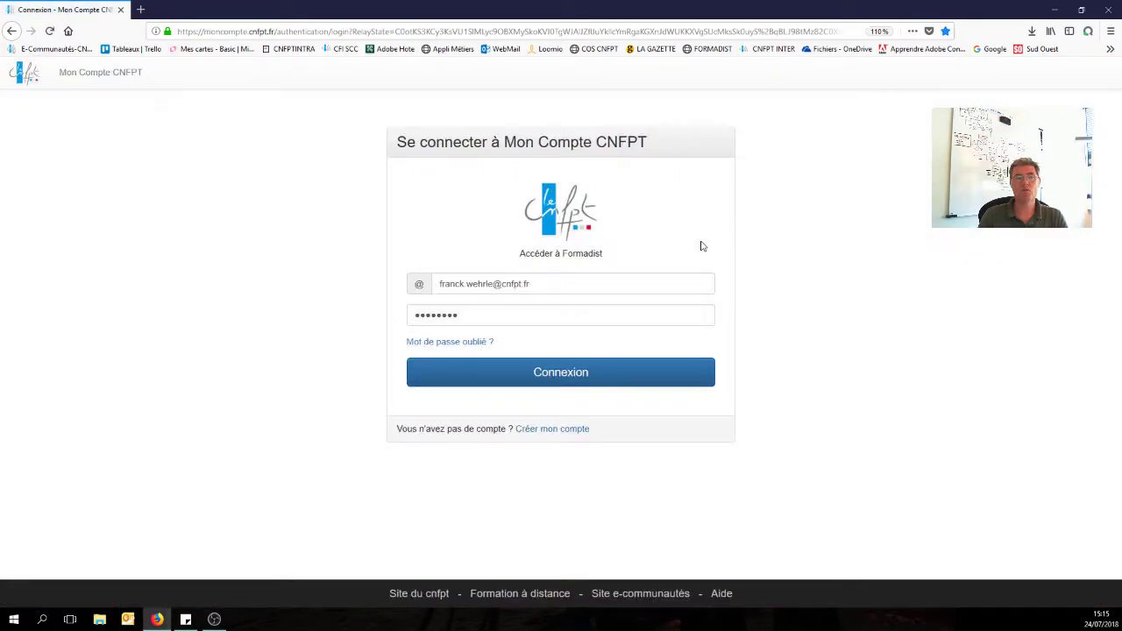
pyautogui.moveTo(491, 283); pyautogui.dragTo(408, 287)
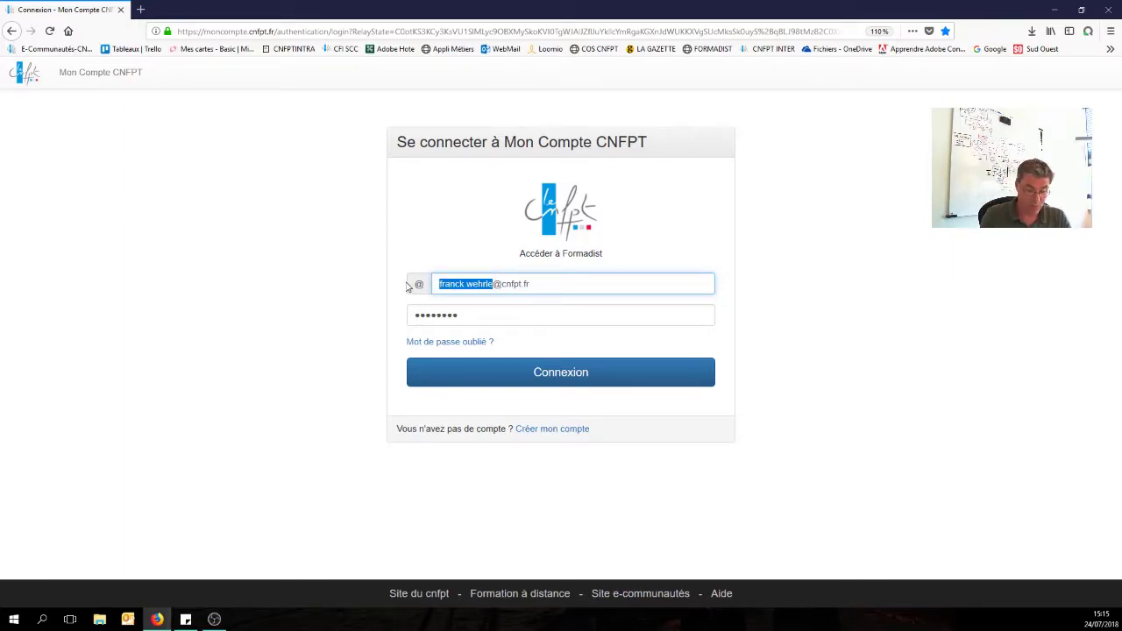
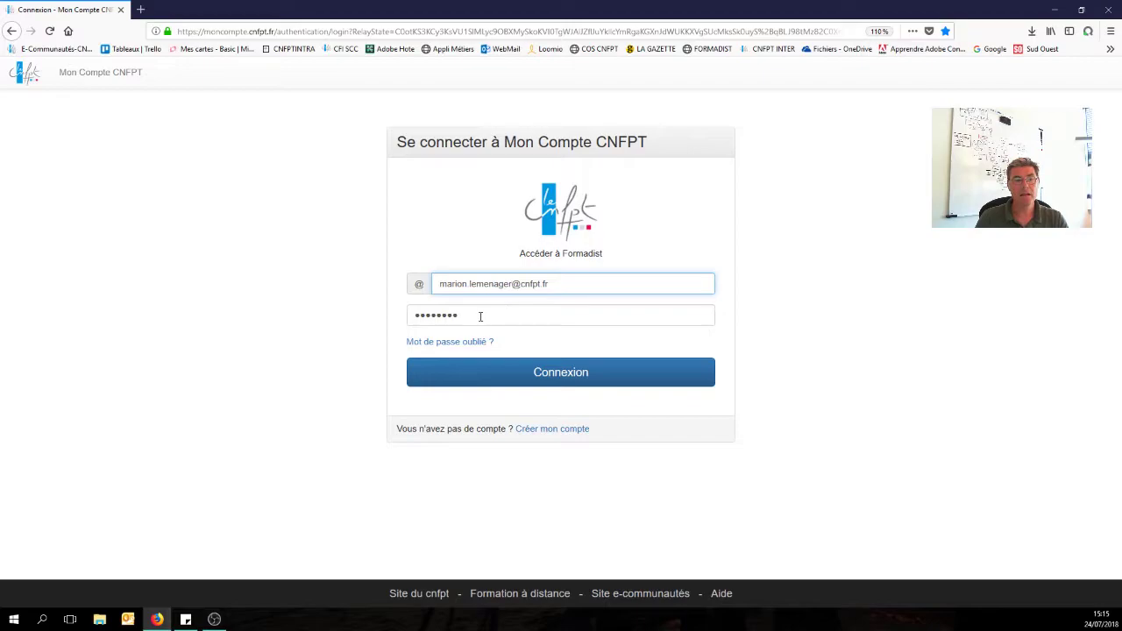
pyautogui.press('Tab')
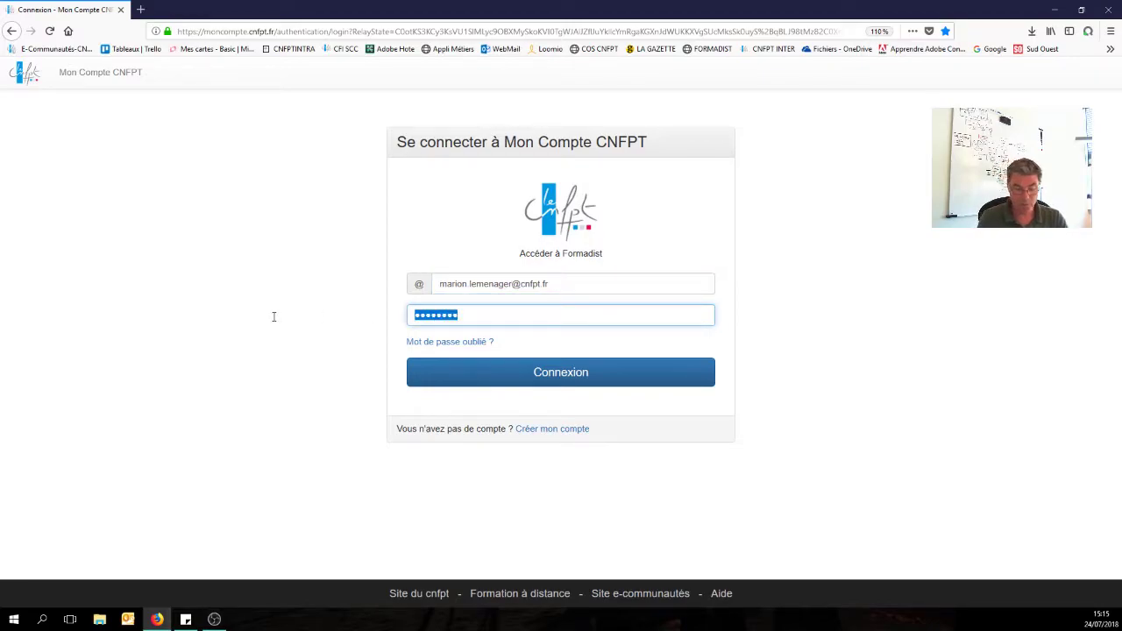
pyautogui.write('•')
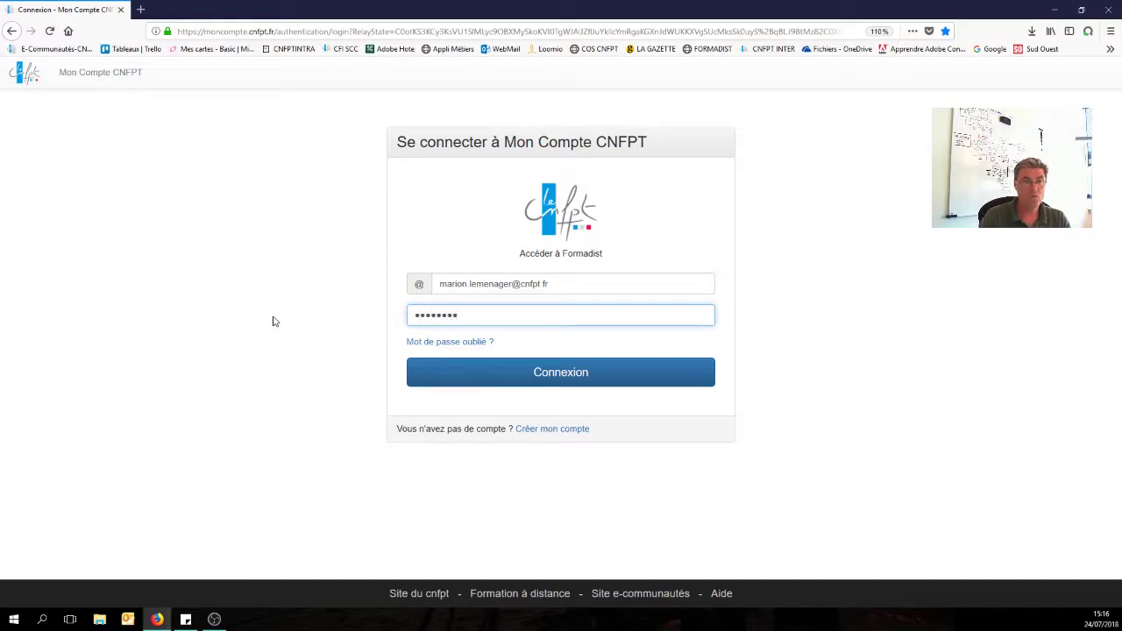
pyautogui.click(556, 375)
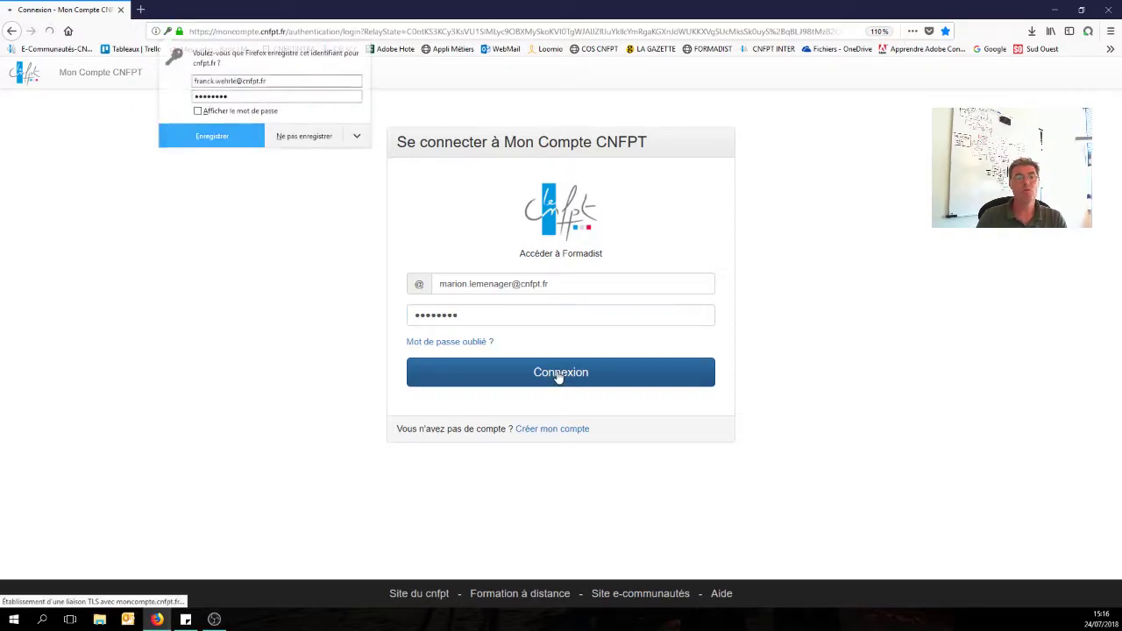
pyautogui.click(305, 139)
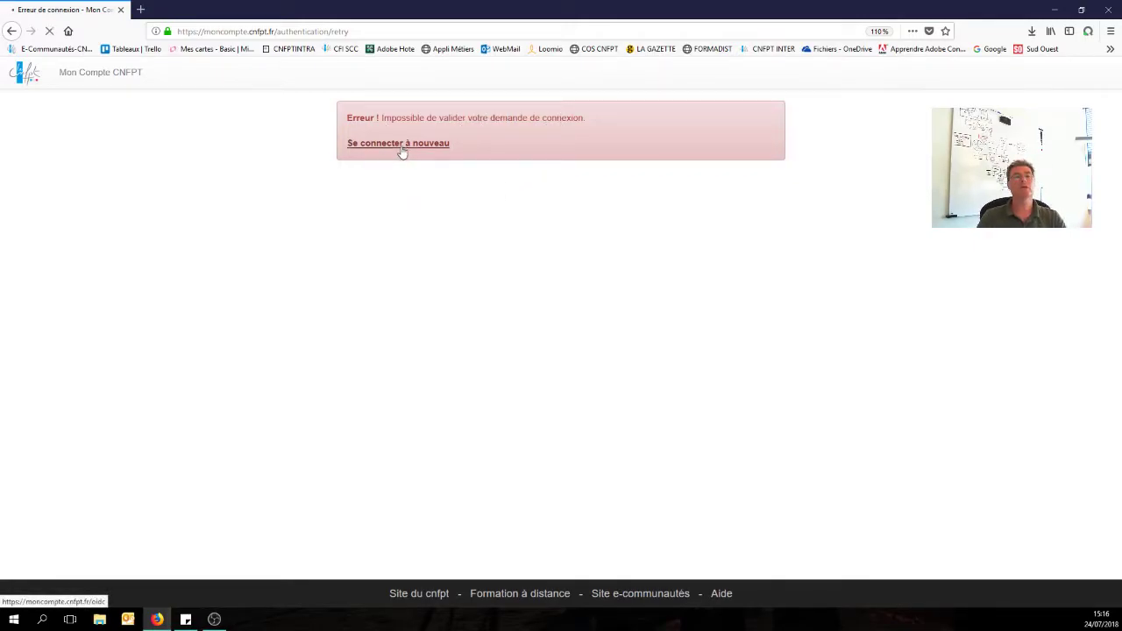
# Reconnect via Se connecter à nouveau, review the Modifier mon Compte CNFPT form, then sign out.
pyautogui.click(403, 151)
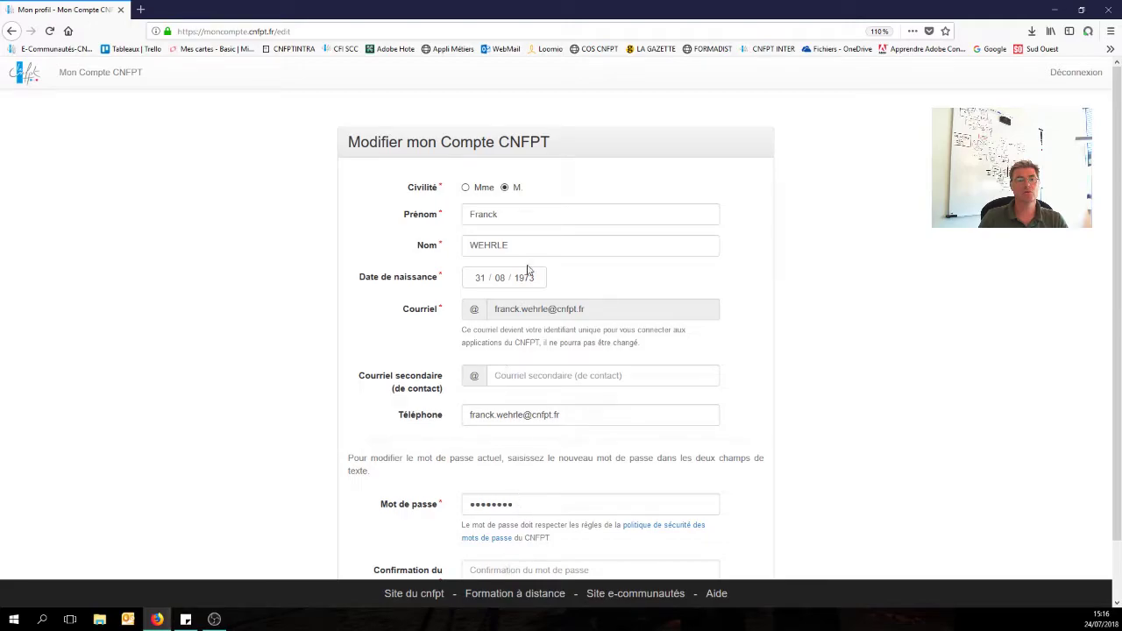
pyautogui.scroll(-1, 541, 288)
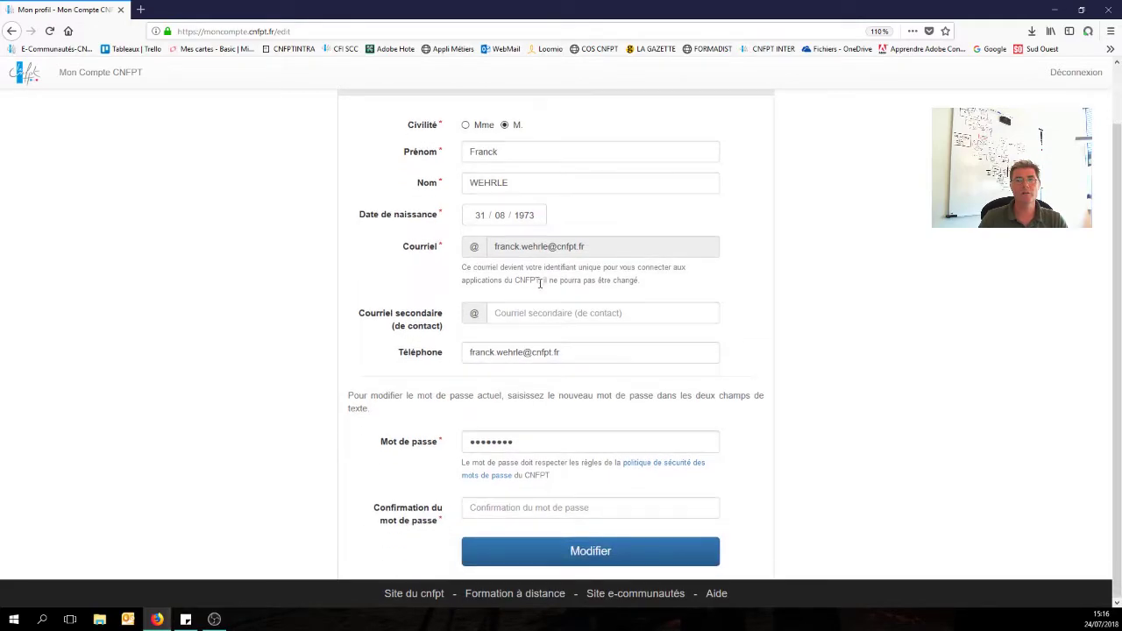
pyautogui.scroll(1, 541, 282)
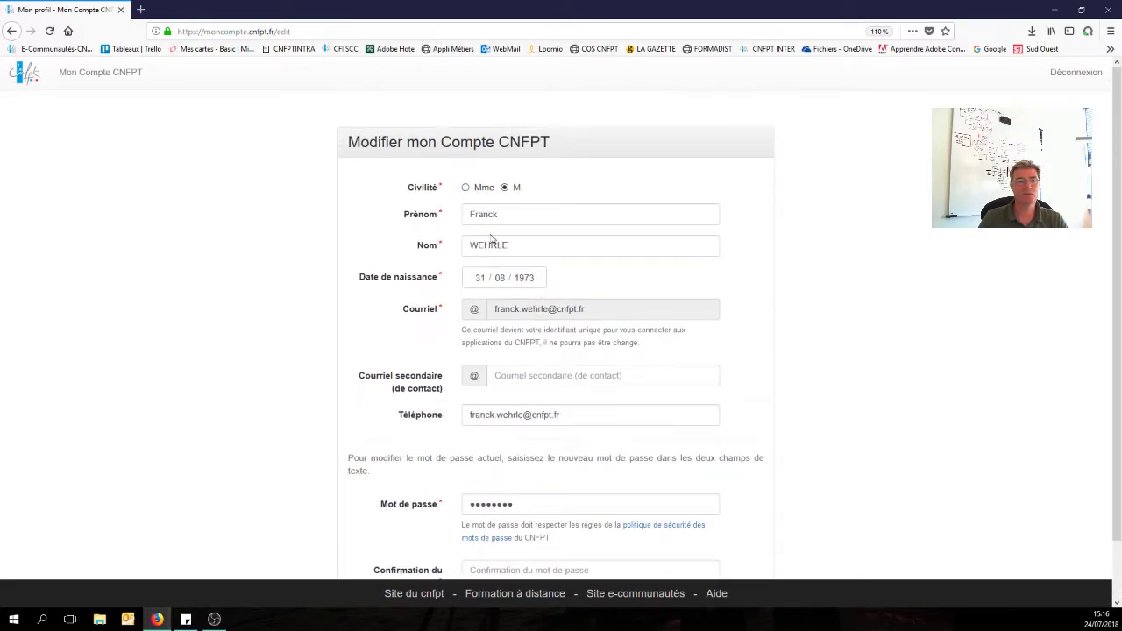
pyautogui.scroll(-1, 496, 230)
pyautogui.scroll(1, 496, 231)
pyautogui.scroll(-1, 531, 357)
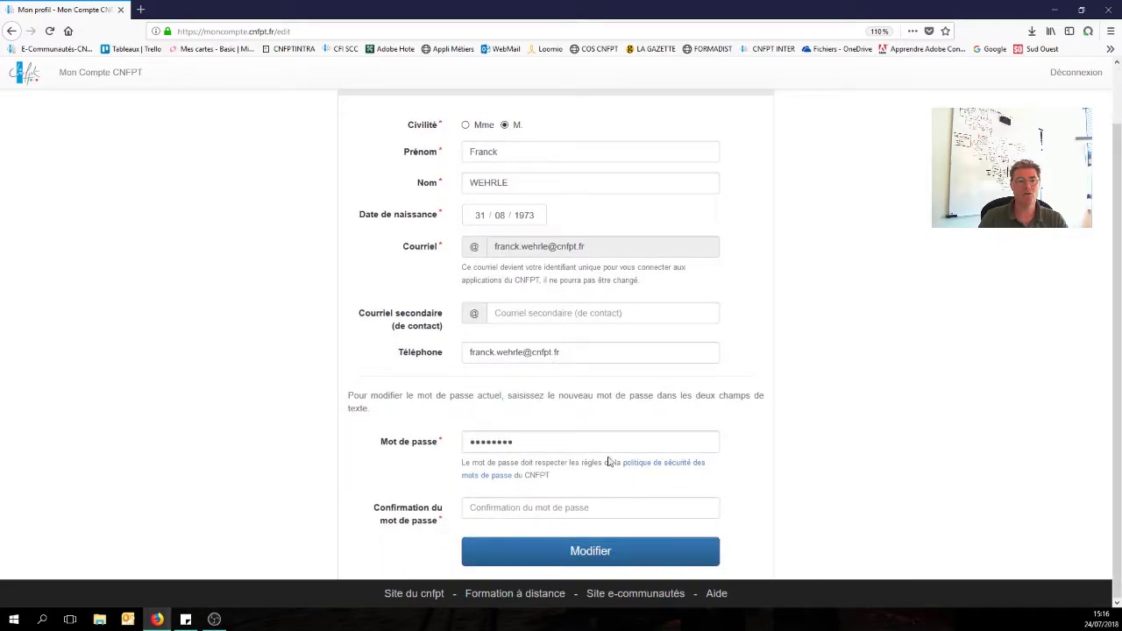
pyautogui.scroll(1, 608, 462)
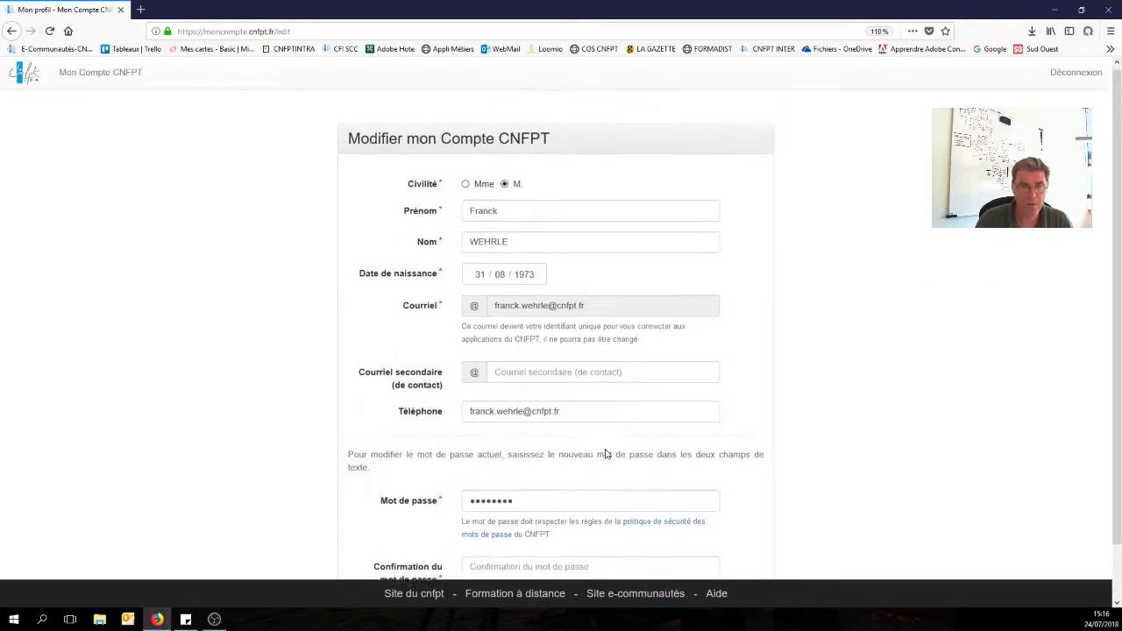
pyautogui.click(1076, 74)
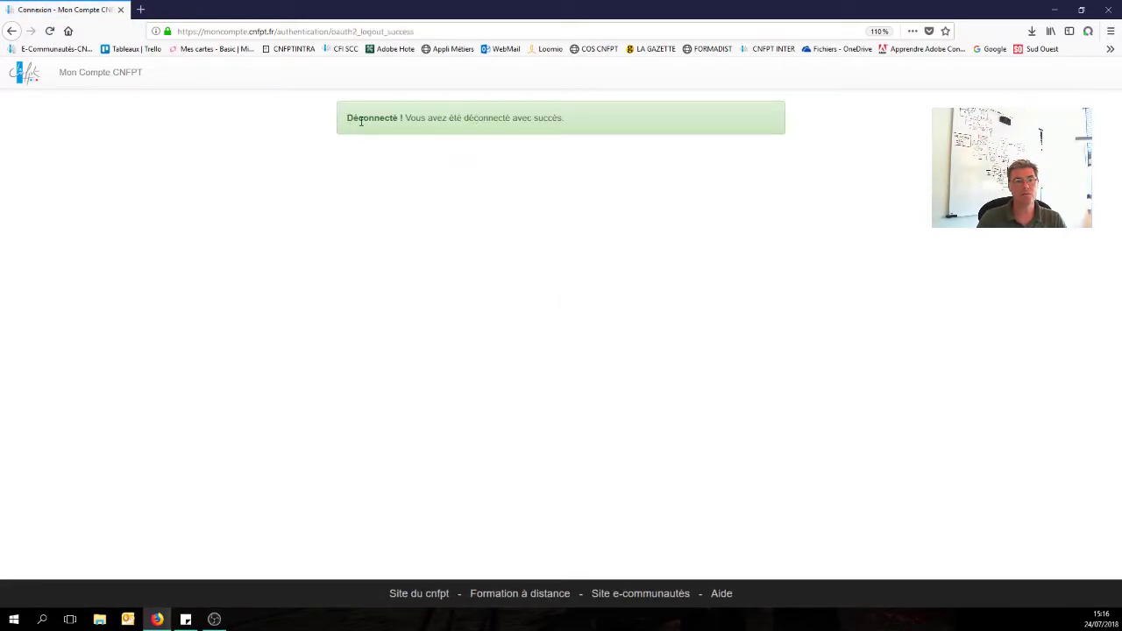
# Return to the Mon Compte CNFPT sign-in page and highlight the name part of the prefilled e-mail.
pyautogui.click(109, 77)
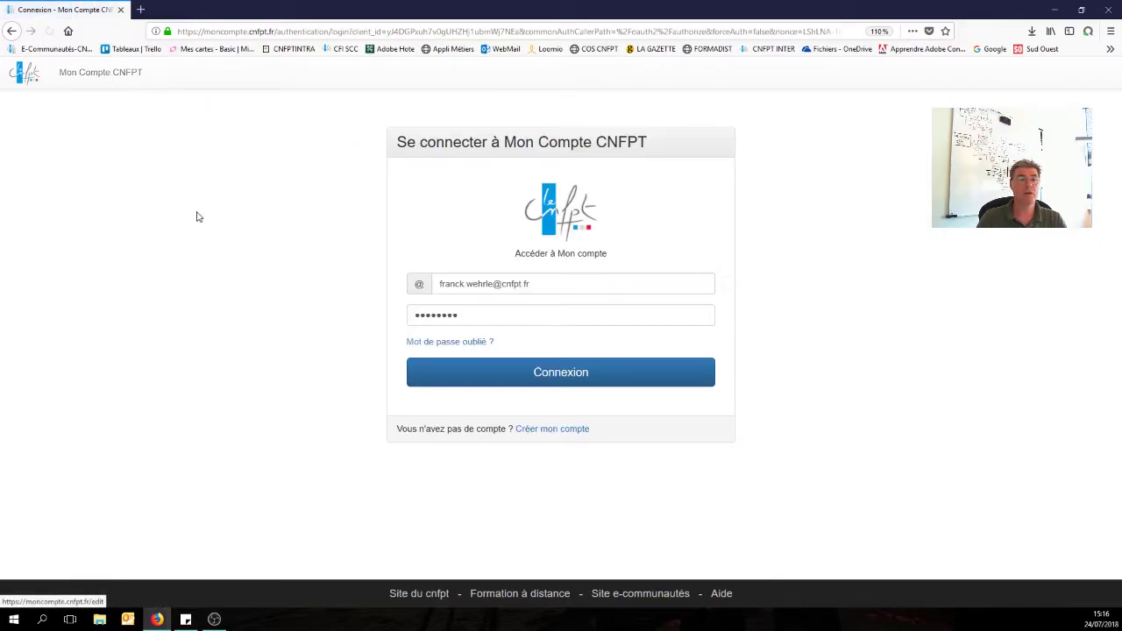
pyautogui.moveTo(494, 285); pyautogui.dragTo(394, 286)
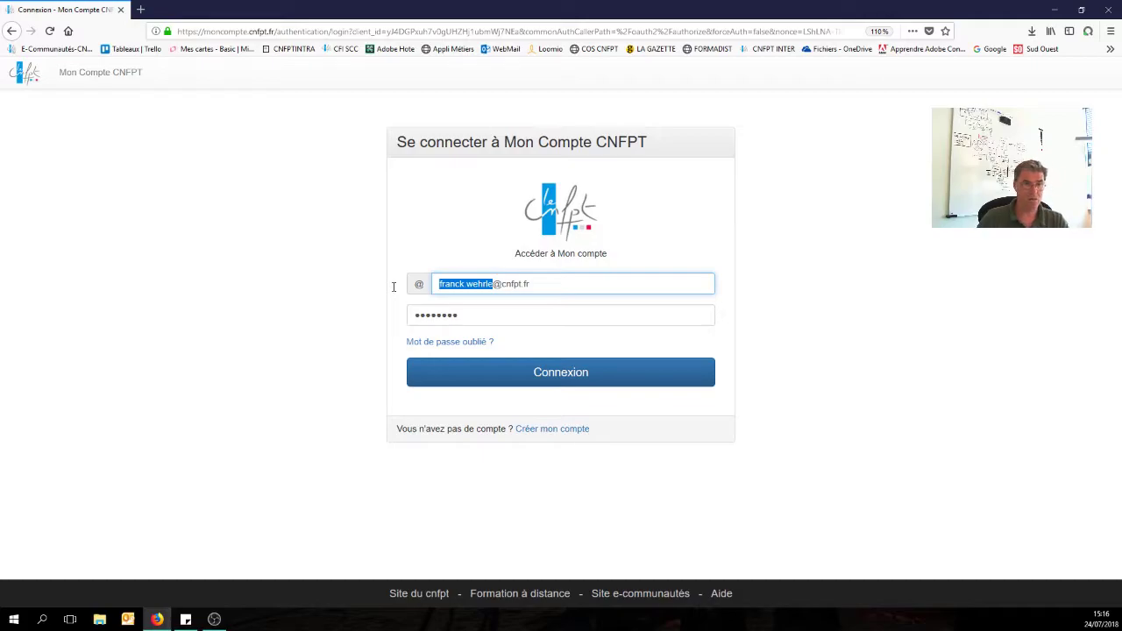
pyautogui.click(1000, 348)
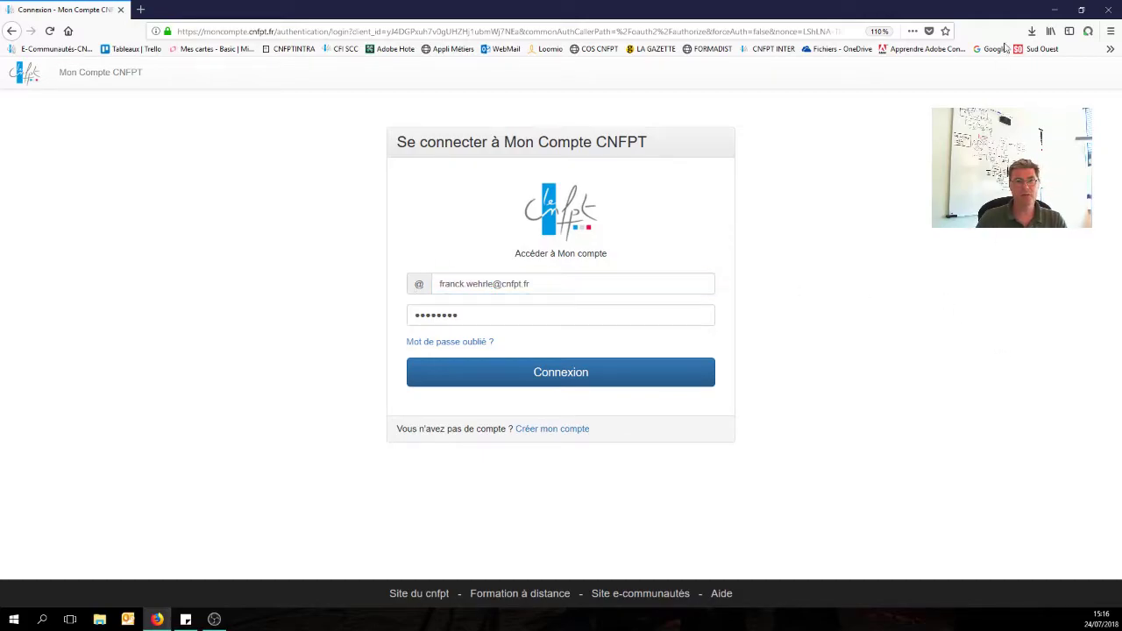
# Minimise Firefox, launch Google Chrome, and go to formadist2018.cnfpt.fr from the address suggestions.
pyautogui.click(1055, 10)
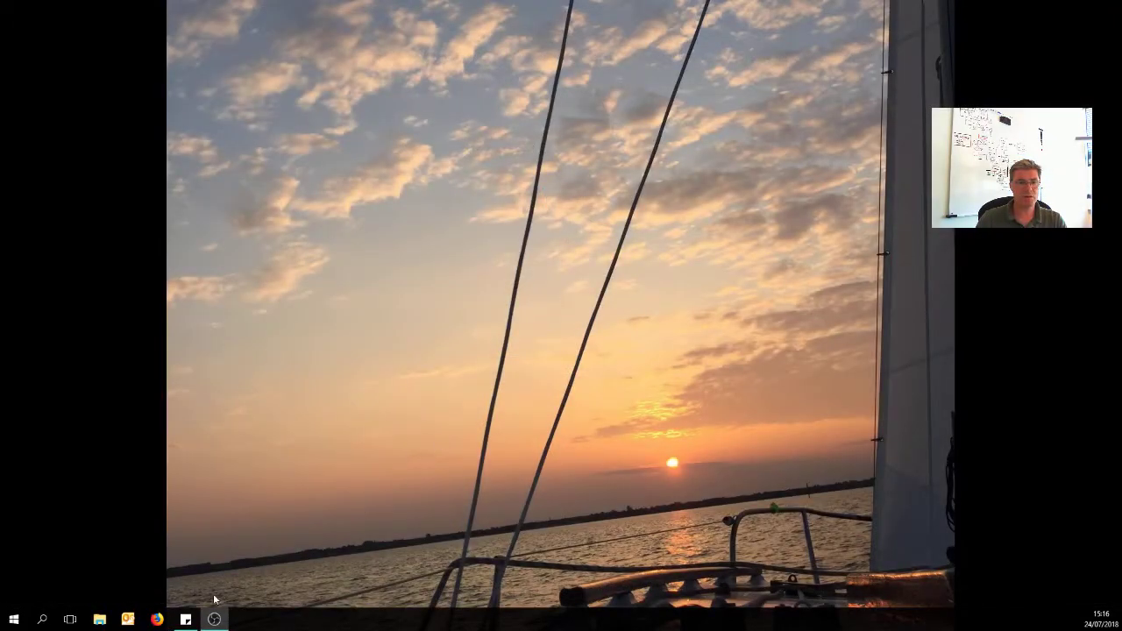
pyautogui.click(13, 619)
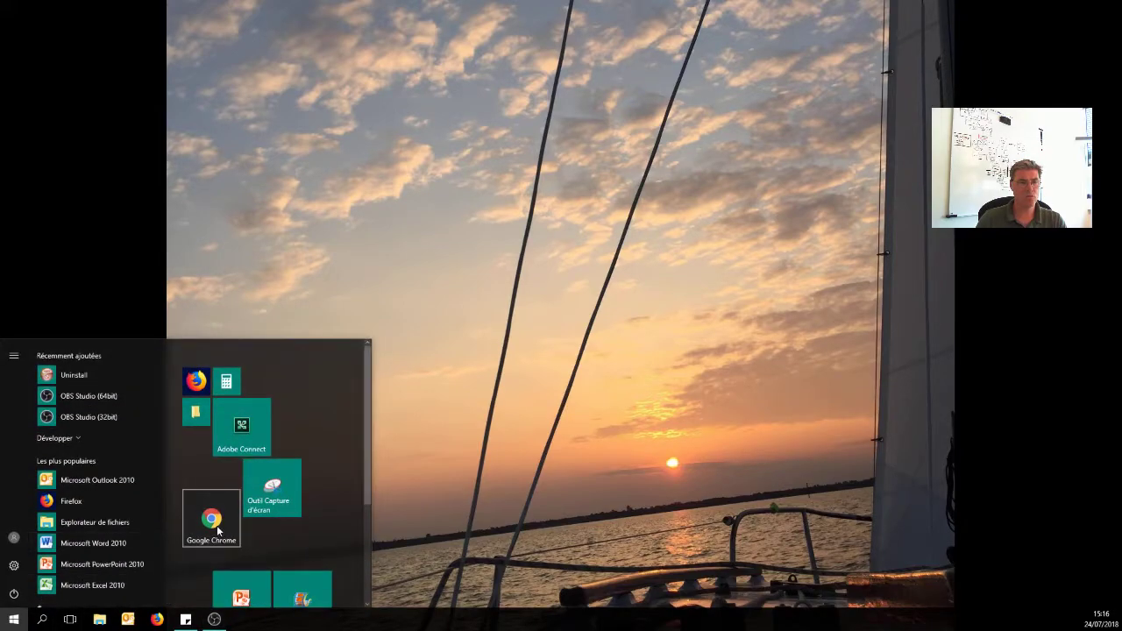
pyautogui.click(211, 523)
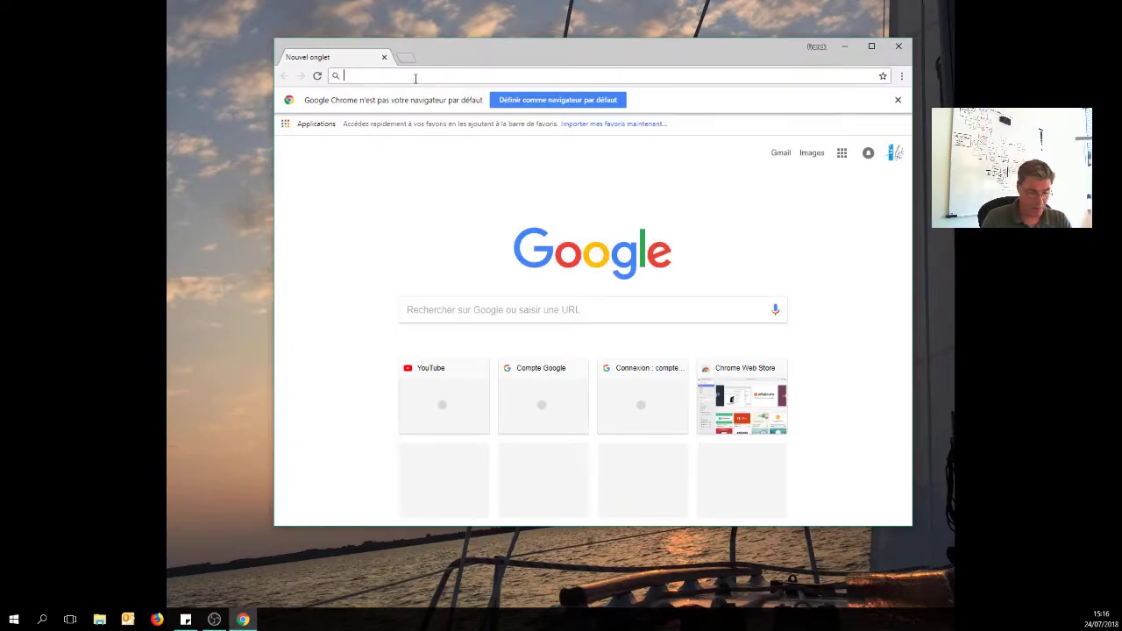
pyautogui.write('htp')
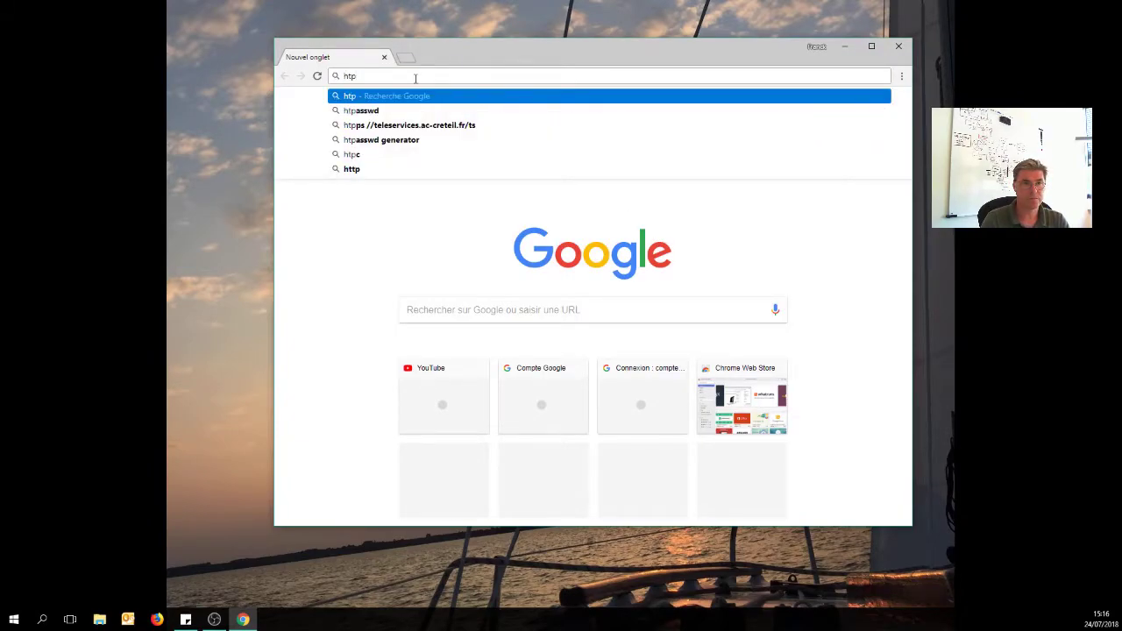
pyautogui.press('BackSpace')
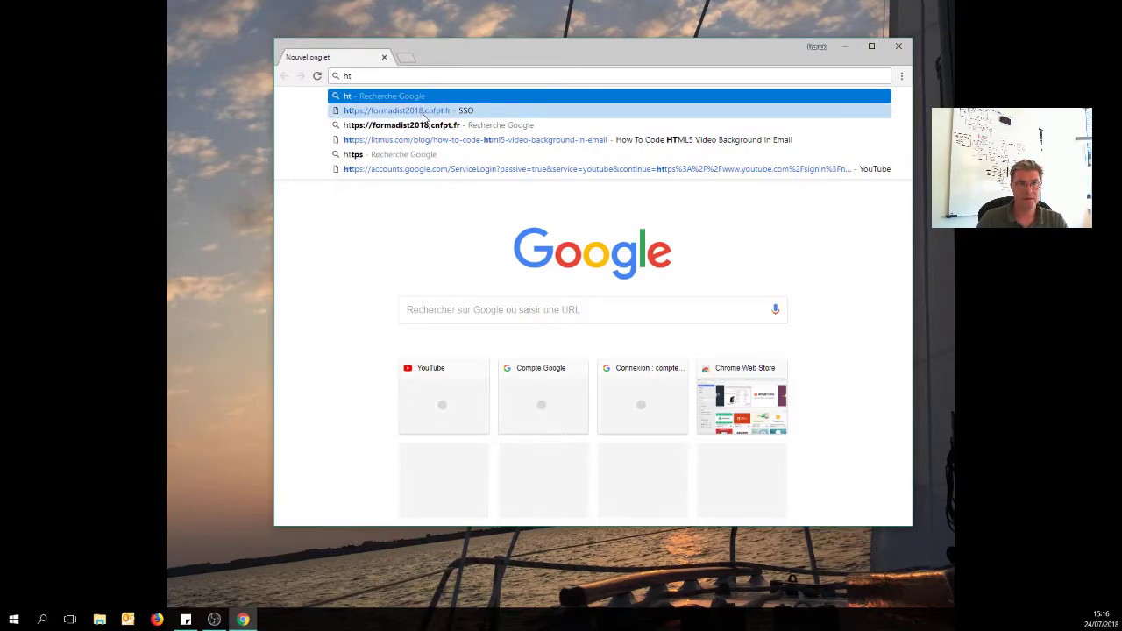
pyautogui.click(423, 117)
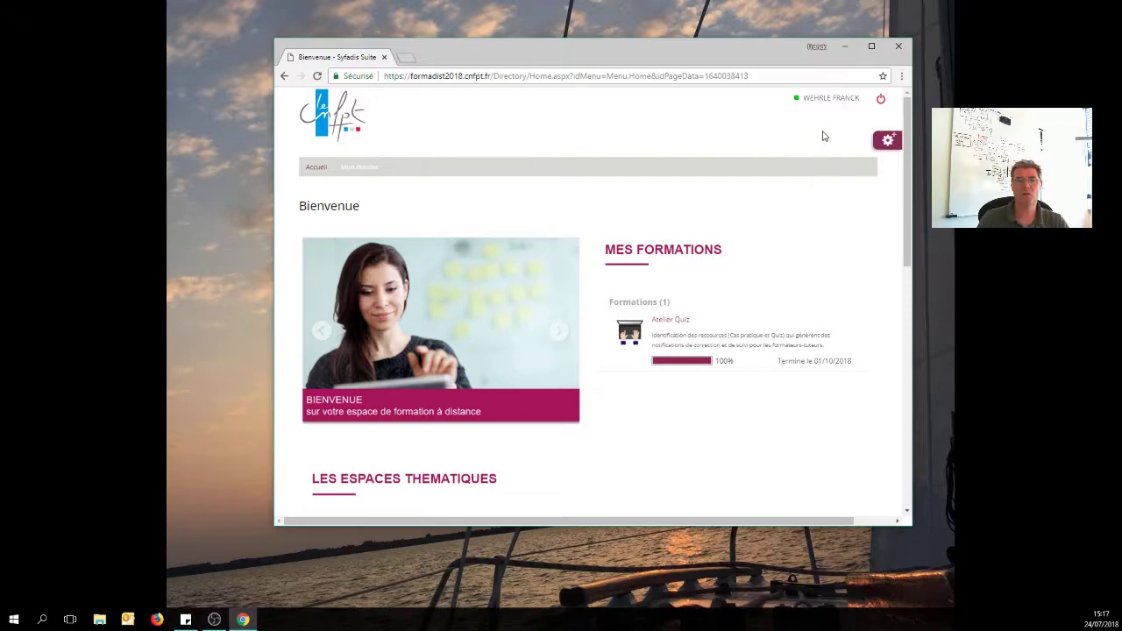
# Sign out of Formadist, then sign back in with the user's identifier and password.
pyautogui.click(881, 100)
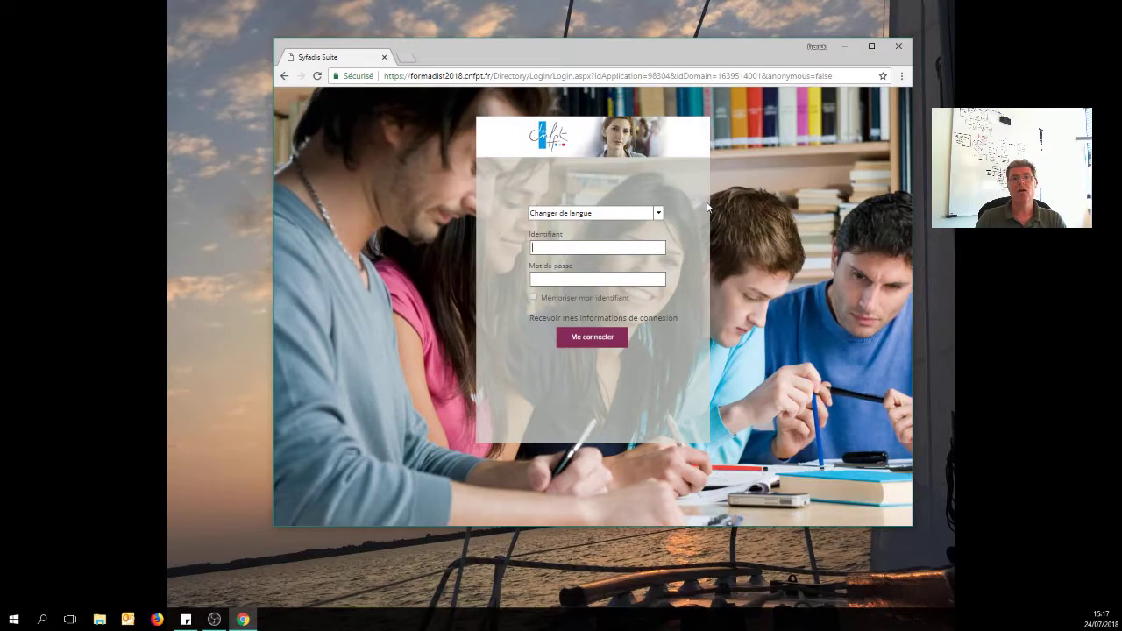
pyautogui.click(552, 249)
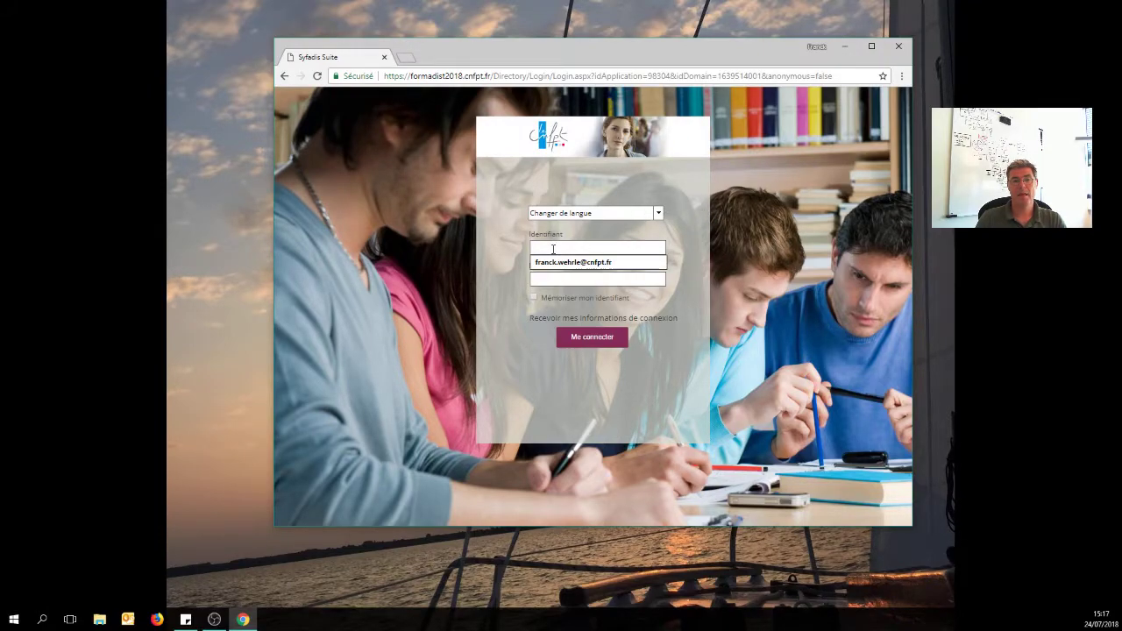
pyautogui.click(544, 246)
pyautogui.click(561, 246)
pyautogui.click(662, 239)
pyautogui.click(568, 248)
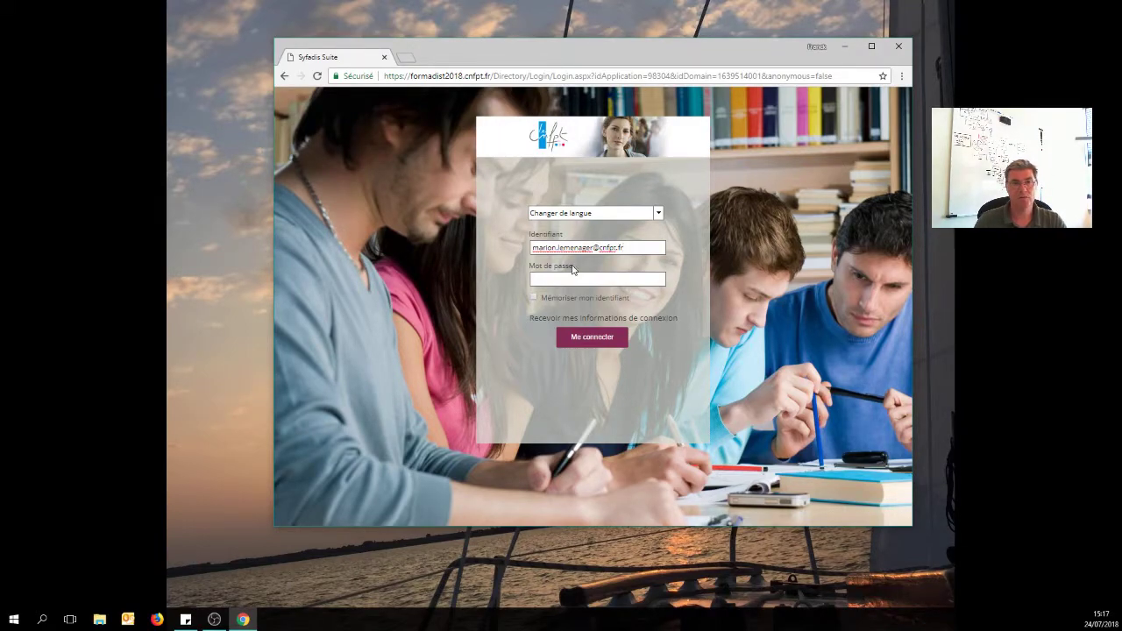
pyautogui.click(567, 277)
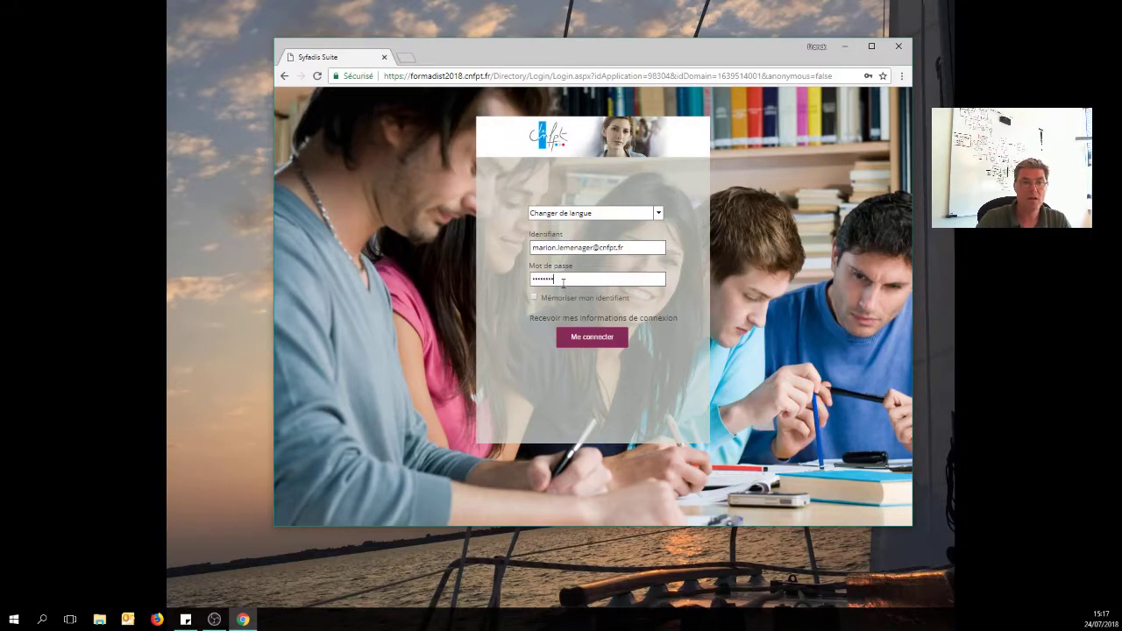
pyautogui.click(592, 340)
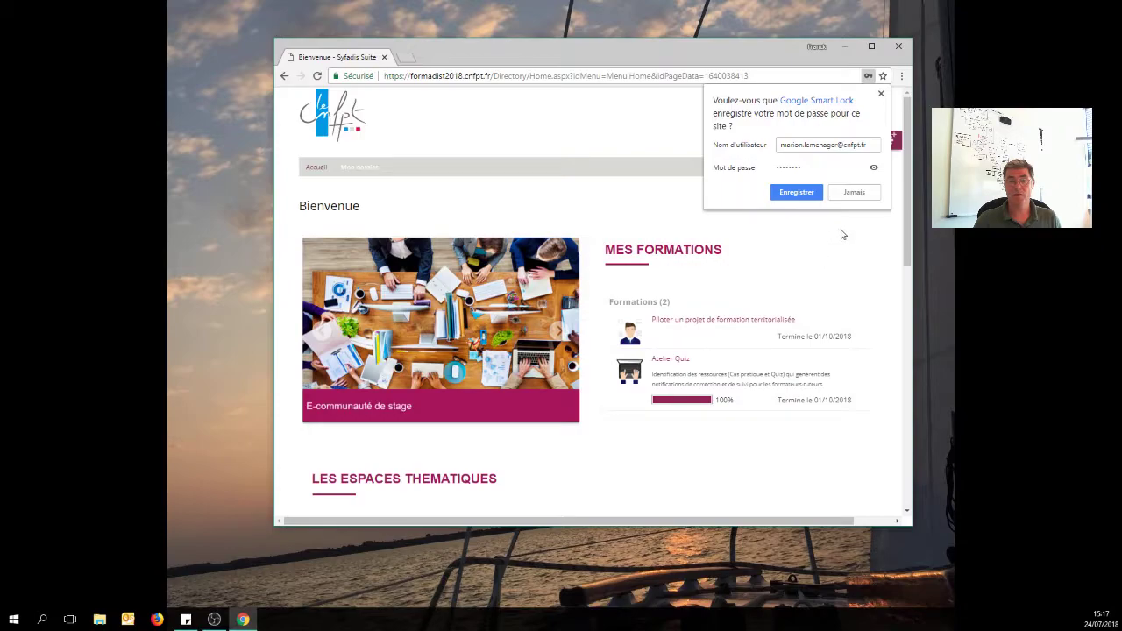
# Decline saving the password, sign out of Formadist again, and close the Chrome window.
pyautogui.click(882, 93)
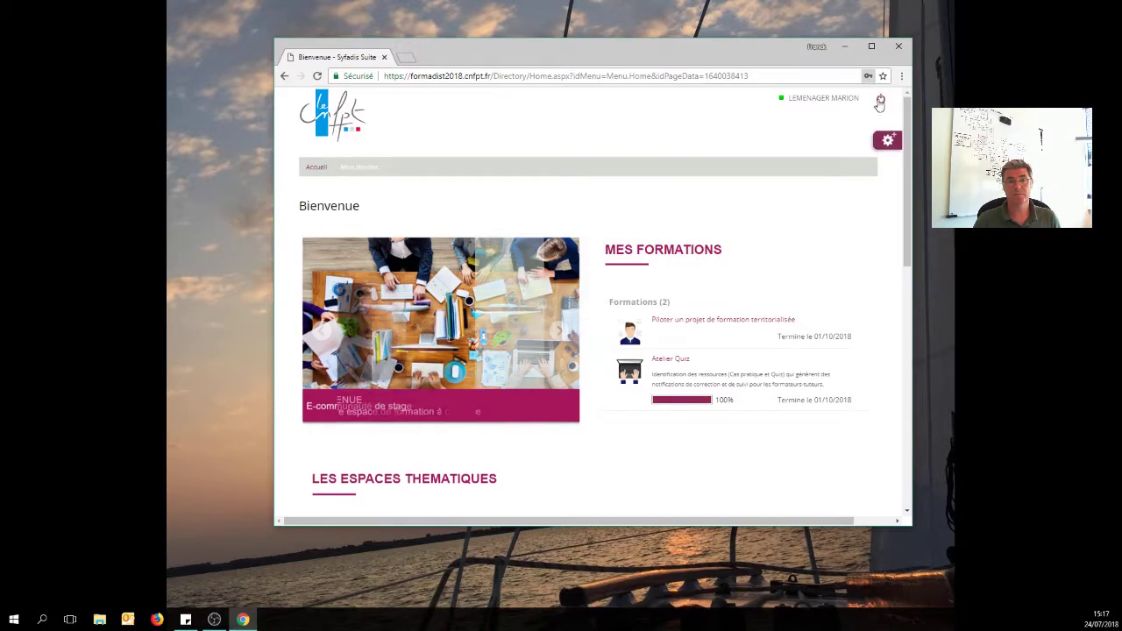
pyautogui.click(882, 102)
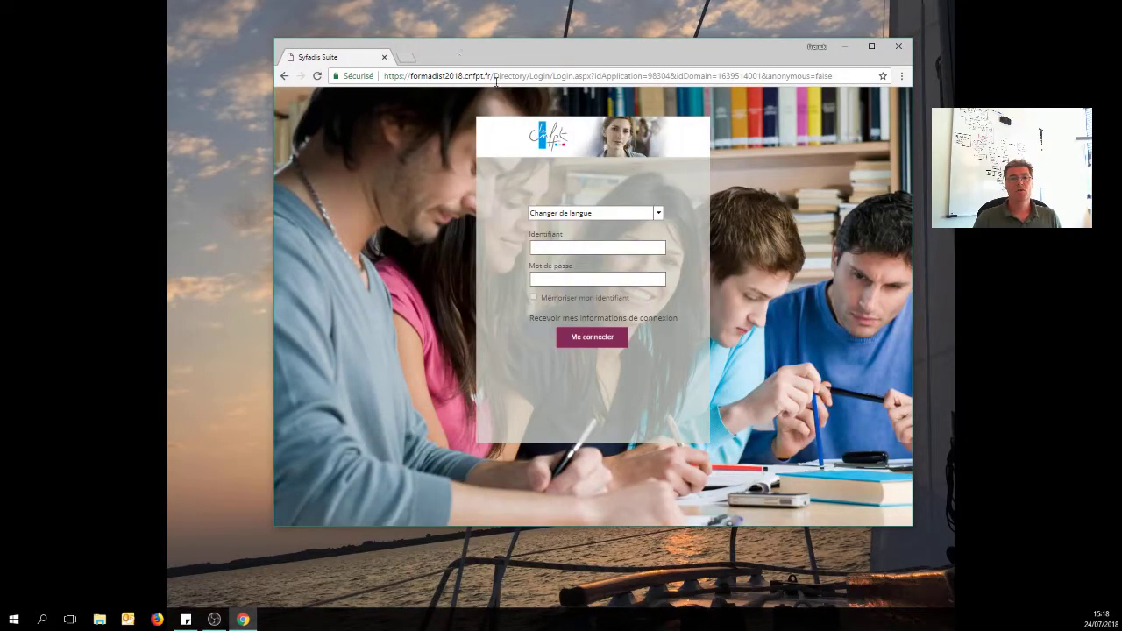
pyautogui.click(523, 77)
pyautogui.click(496, 75)
pyautogui.moveTo(492, 75); pyautogui.dragTo(833, 77)
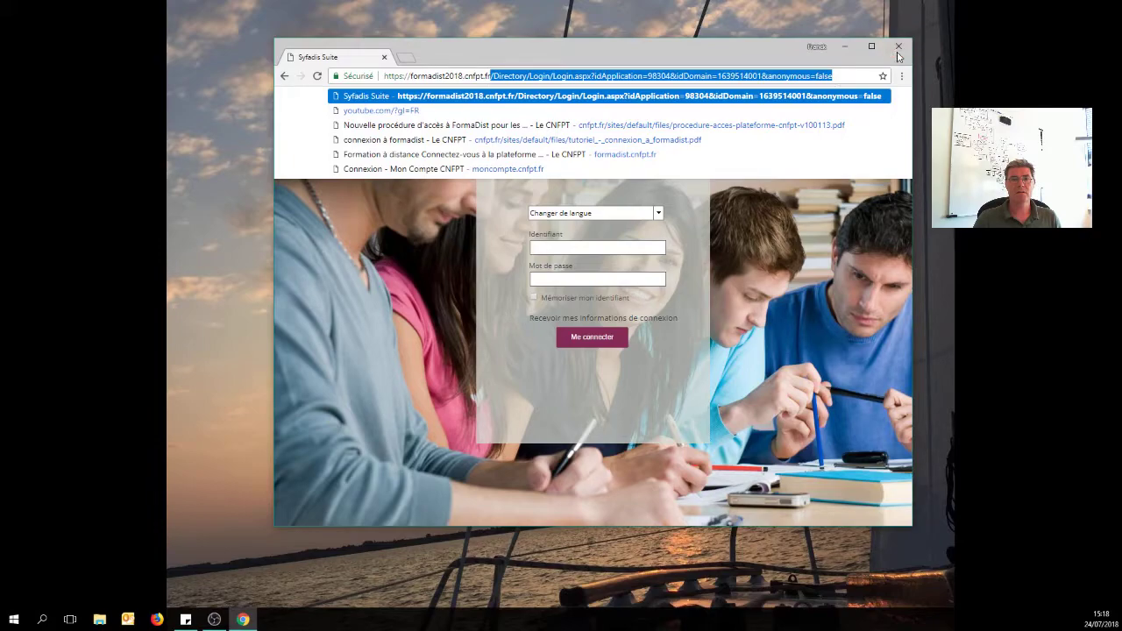
pyautogui.click(805, 101)
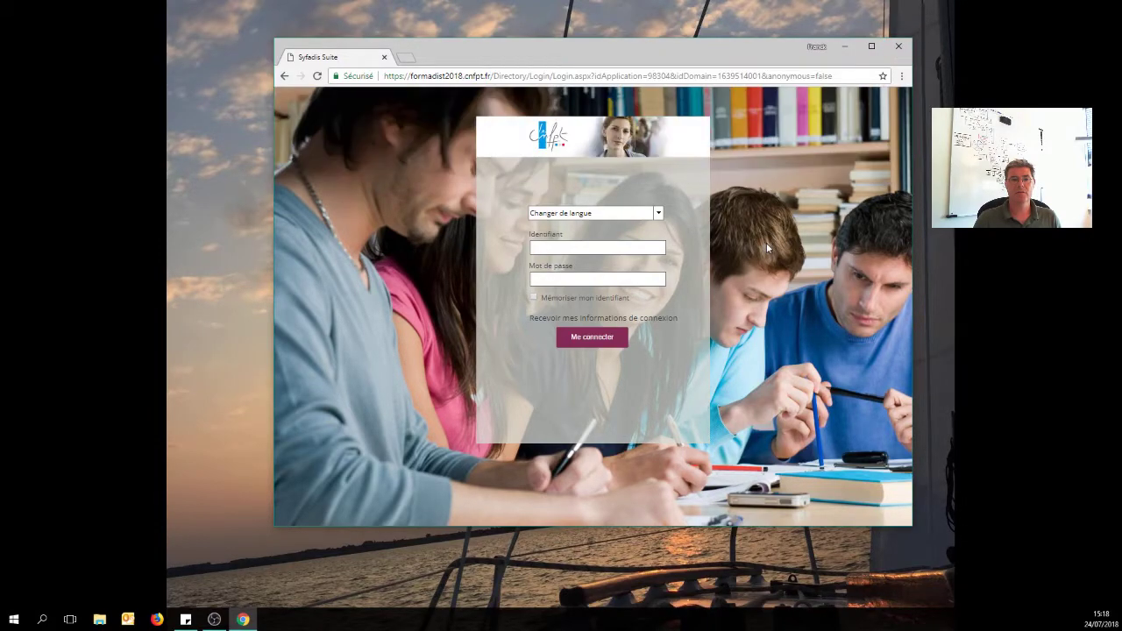
pyautogui.click(899, 46)
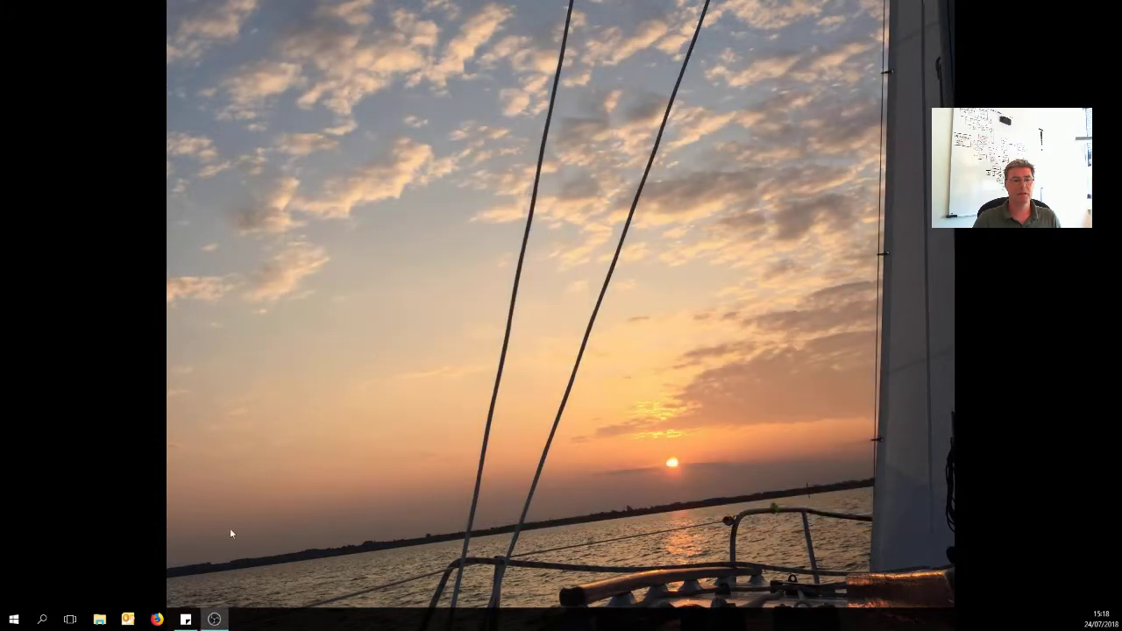
# Launch Microsoft Edge from its app group in the Start menu, opening the CNFPT intranet.
pyautogui.rightClick(156, 621)
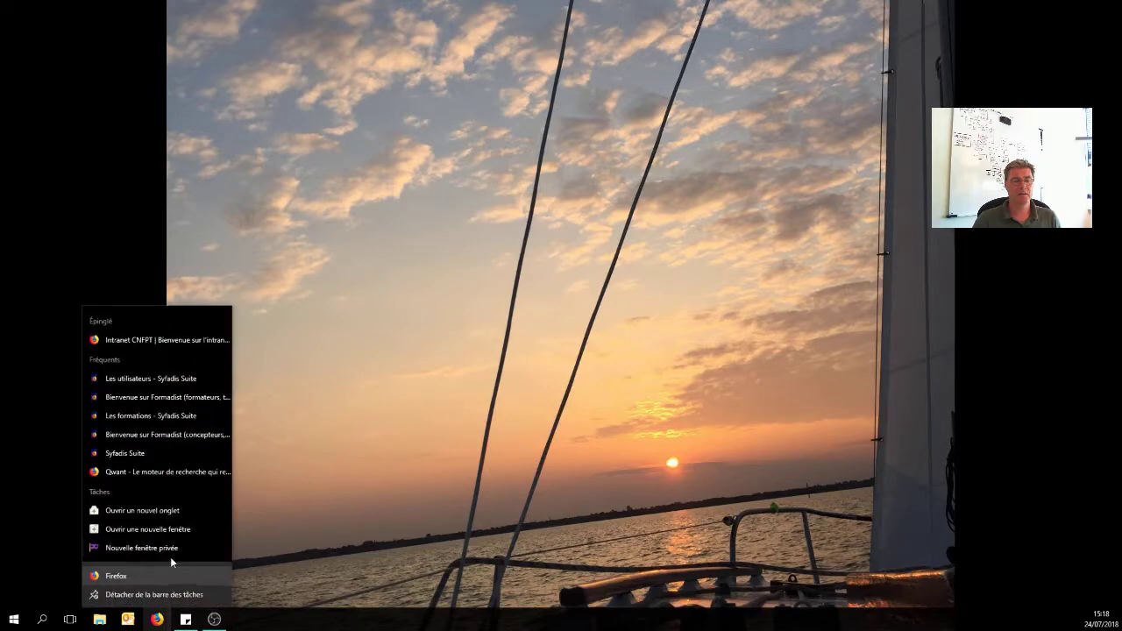
pyautogui.click(337, 495)
pyautogui.click(14, 621)
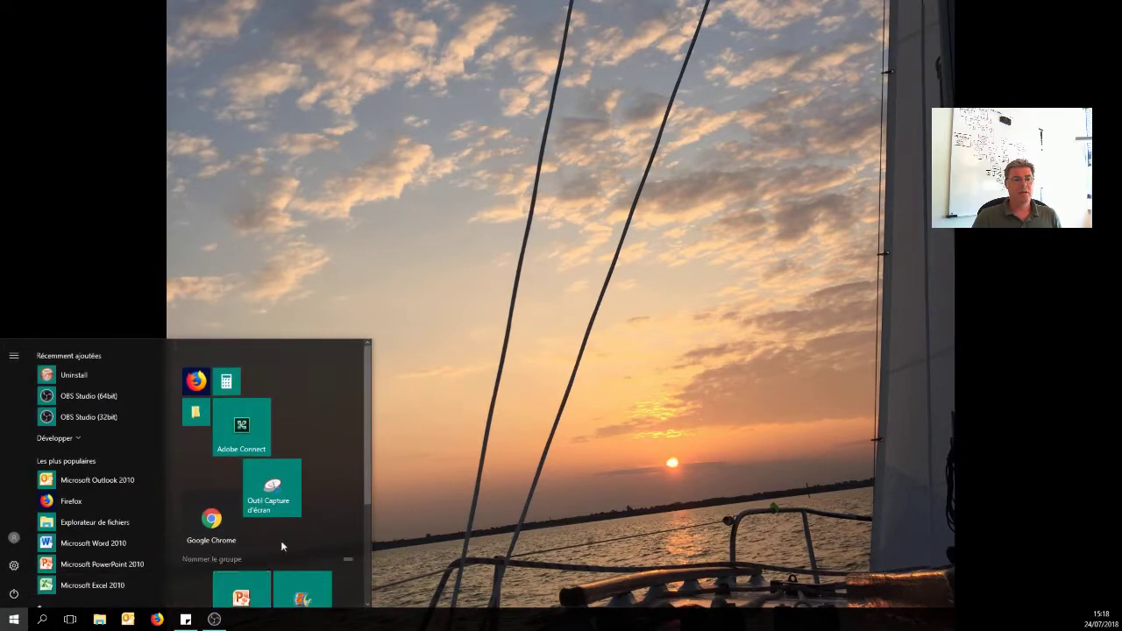
pyautogui.scroll(-3, 273, 553)
pyautogui.click(225, 545)
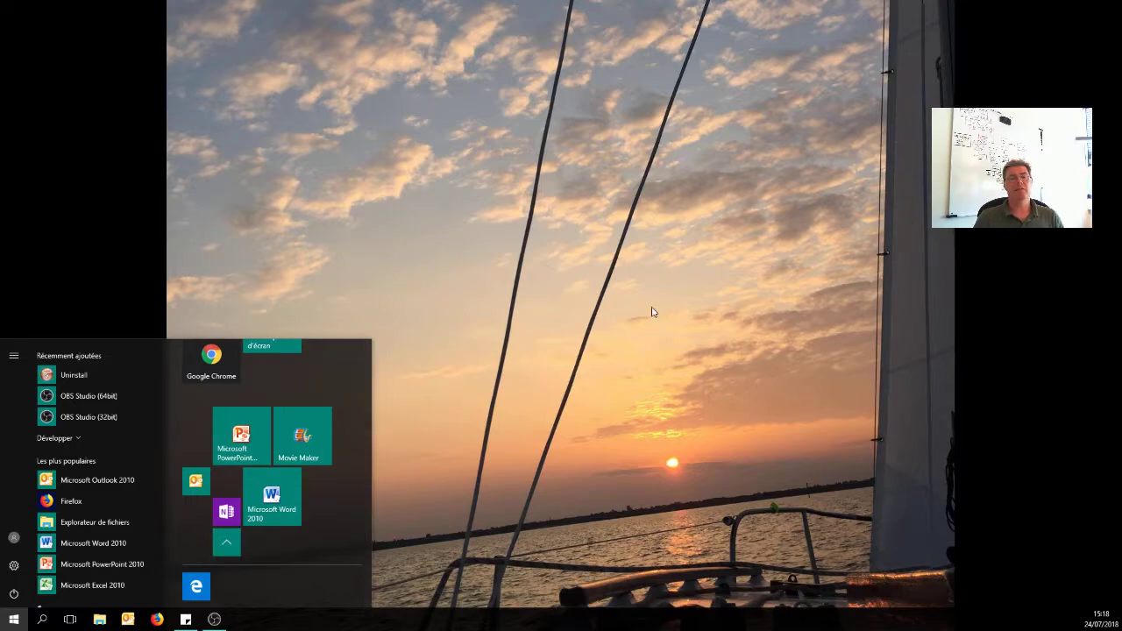
pyautogui.click(197, 585)
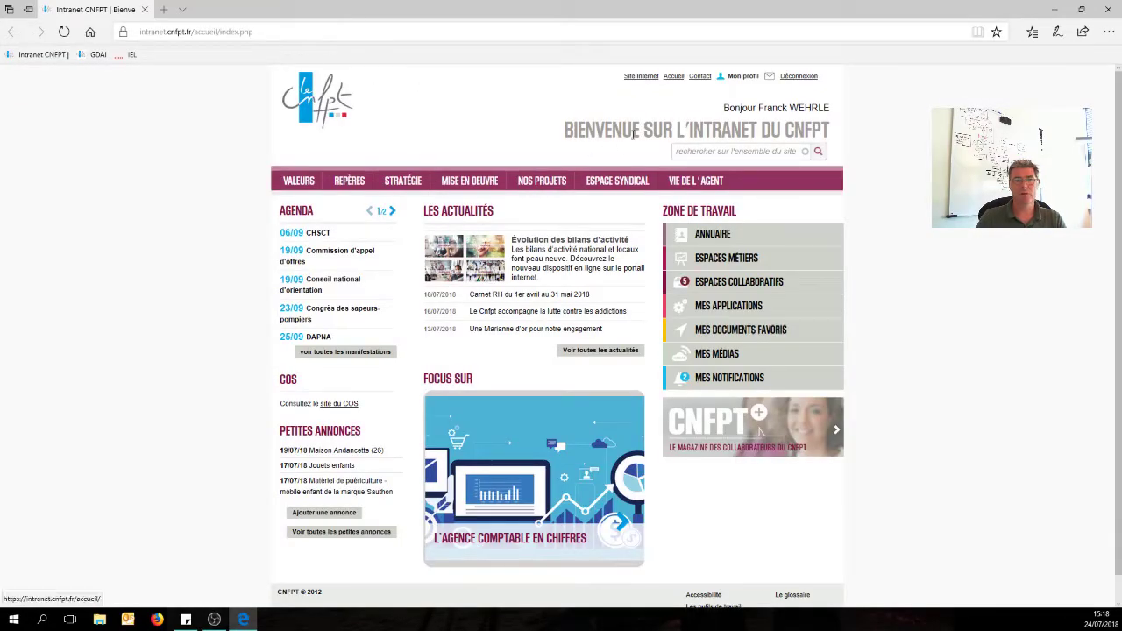
# Go to formadist2018.cnfpt.fr in Edge and sign out of the auto-signed-in Formadist account.
pyautogui.click(262, 32)
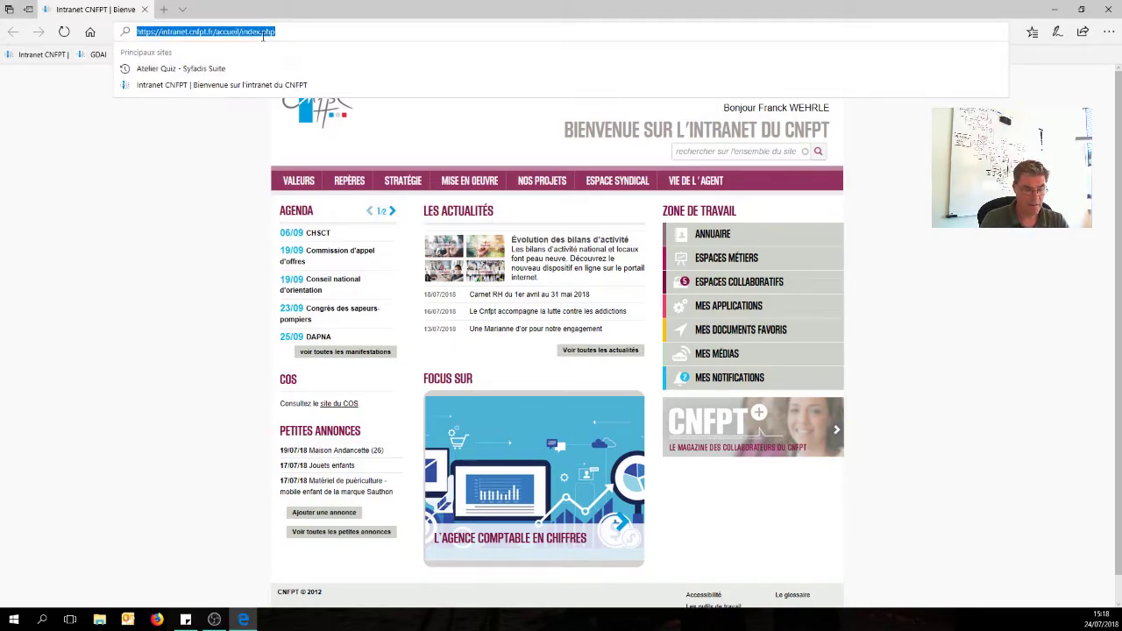
pyautogui.write('https://formadist2018.cnfpt.fr/')
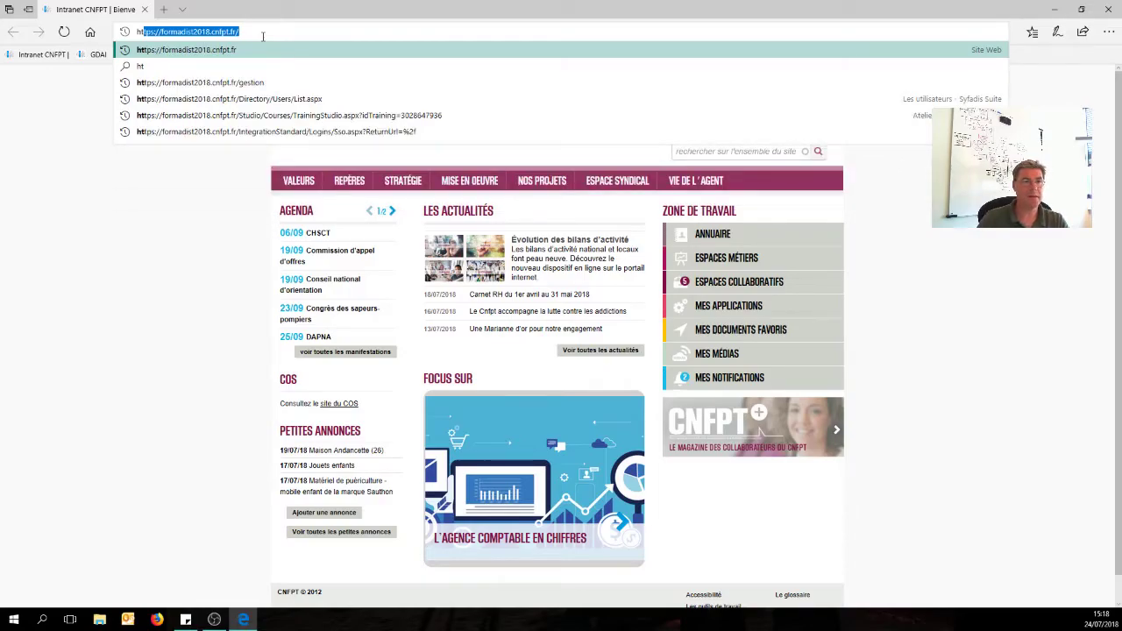
pyautogui.click(237, 54)
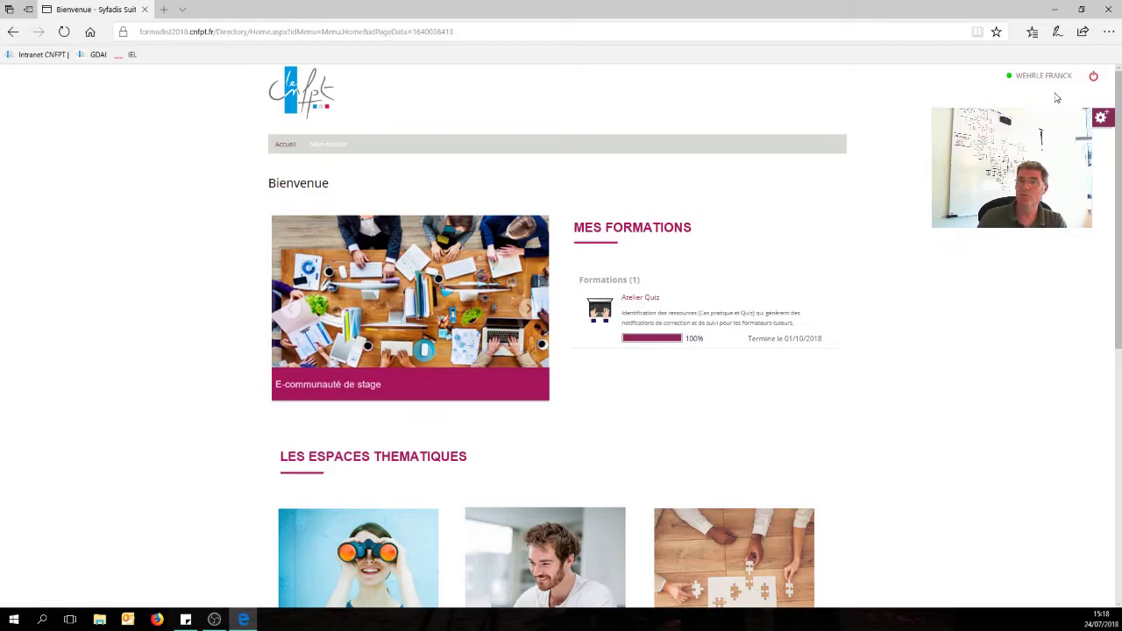
pyautogui.click(1093, 77)
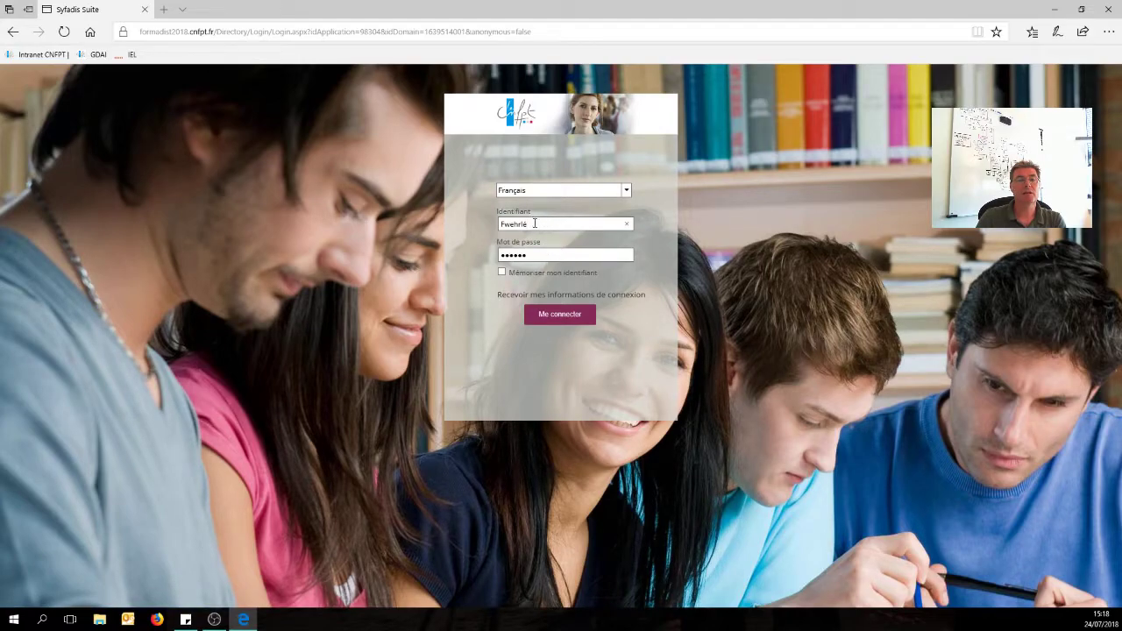
# Leave the Formadist login page and load the CNFPT public website at cnfpt.fr.
pyautogui.doubleClick(535, 224)
pyautogui.click(819, 263)
pyautogui.click(373, 32)
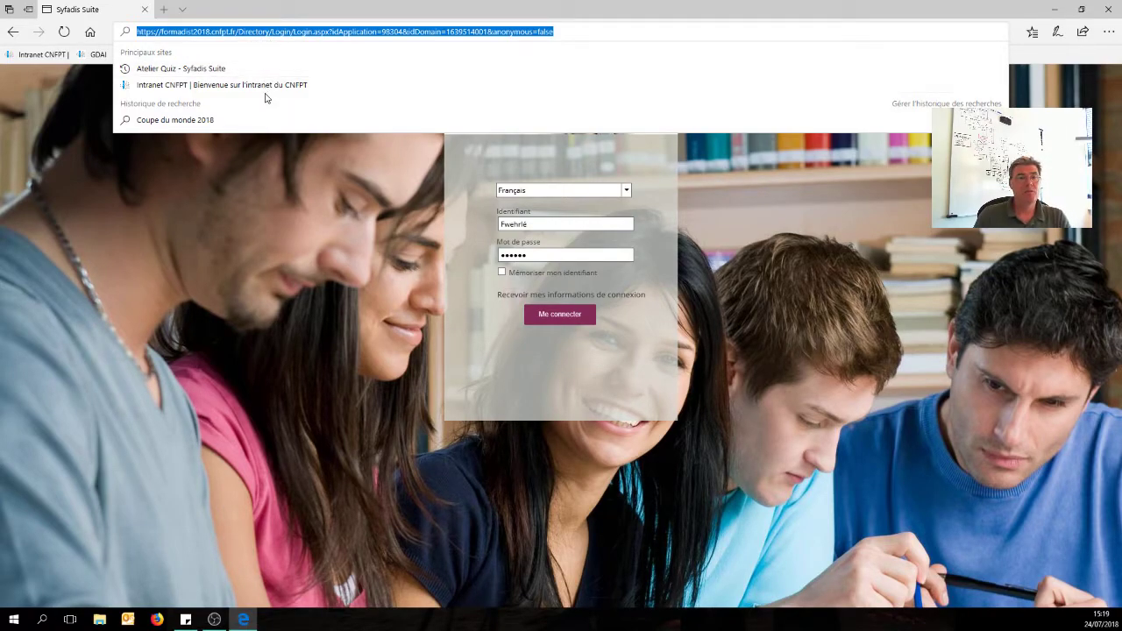
pyautogui.click(263, 230)
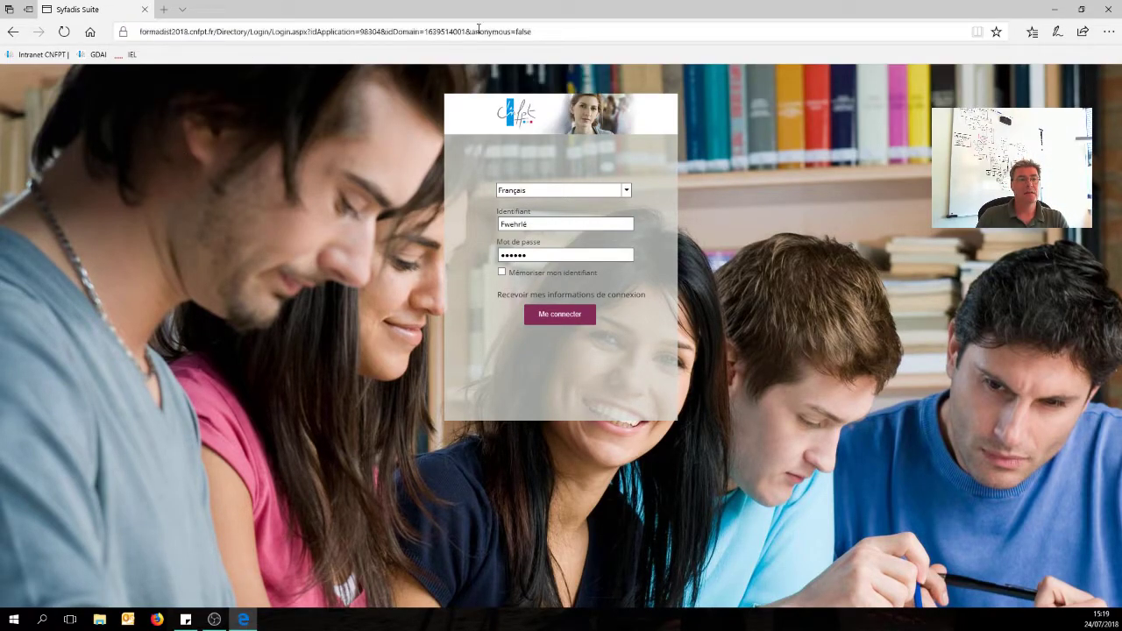
pyautogui.click(592, 36)
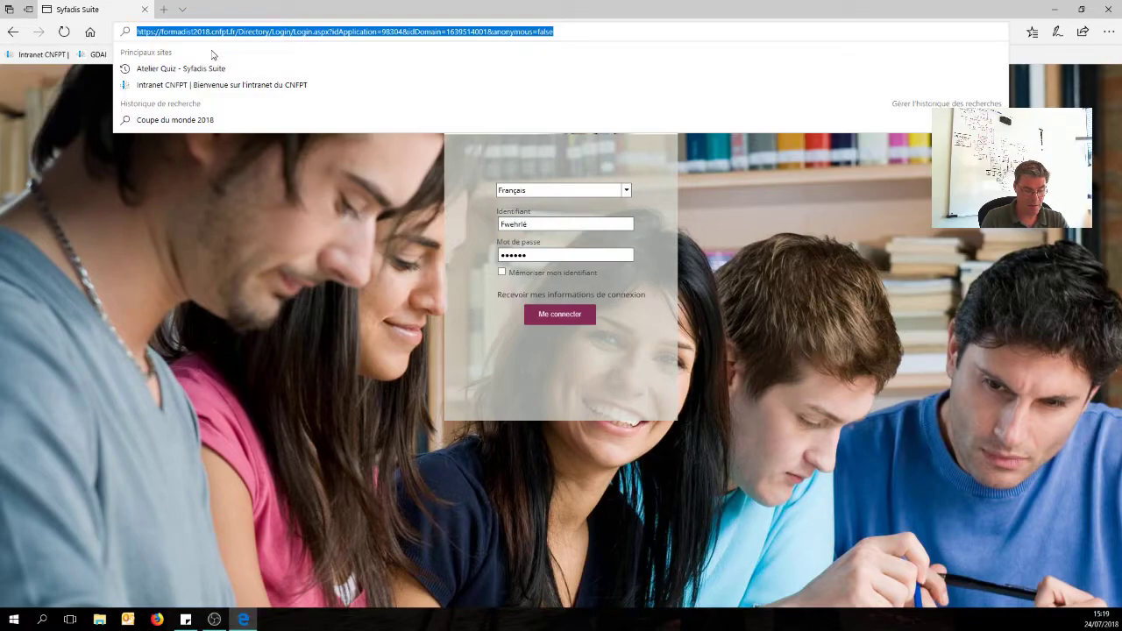
pyautogui.write('cnfpt.fr')
pyautogui.press('Return')
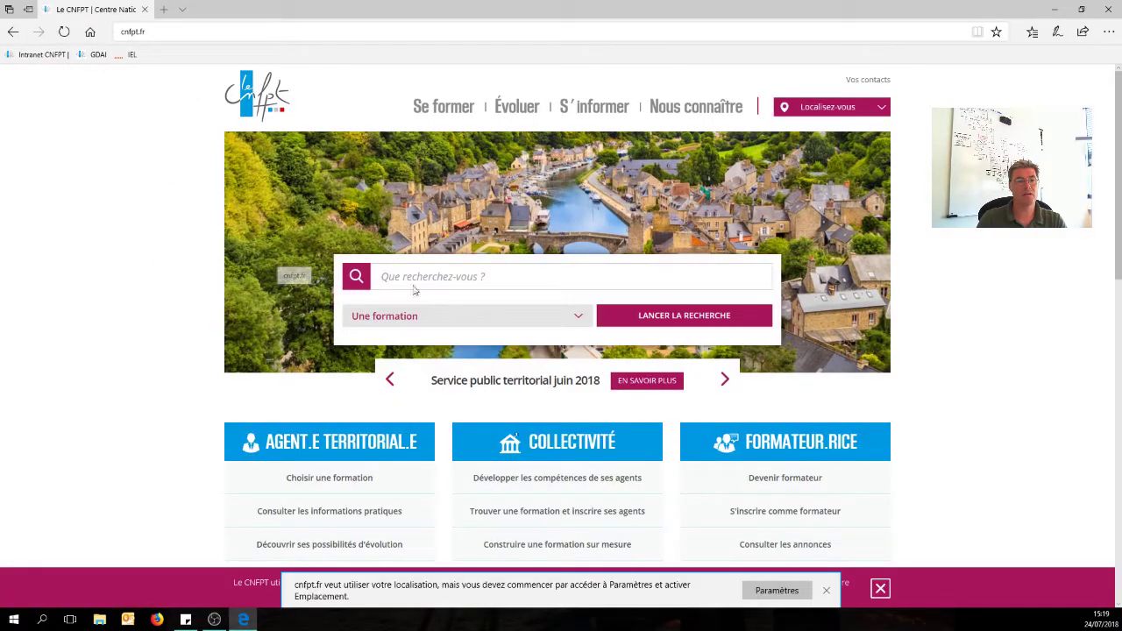
# Navigate through Se former > Se former autrement to the Se former à distance page.
pyautogui.moveTo(446, 118)
pyautogui.moveTo(459, 141)
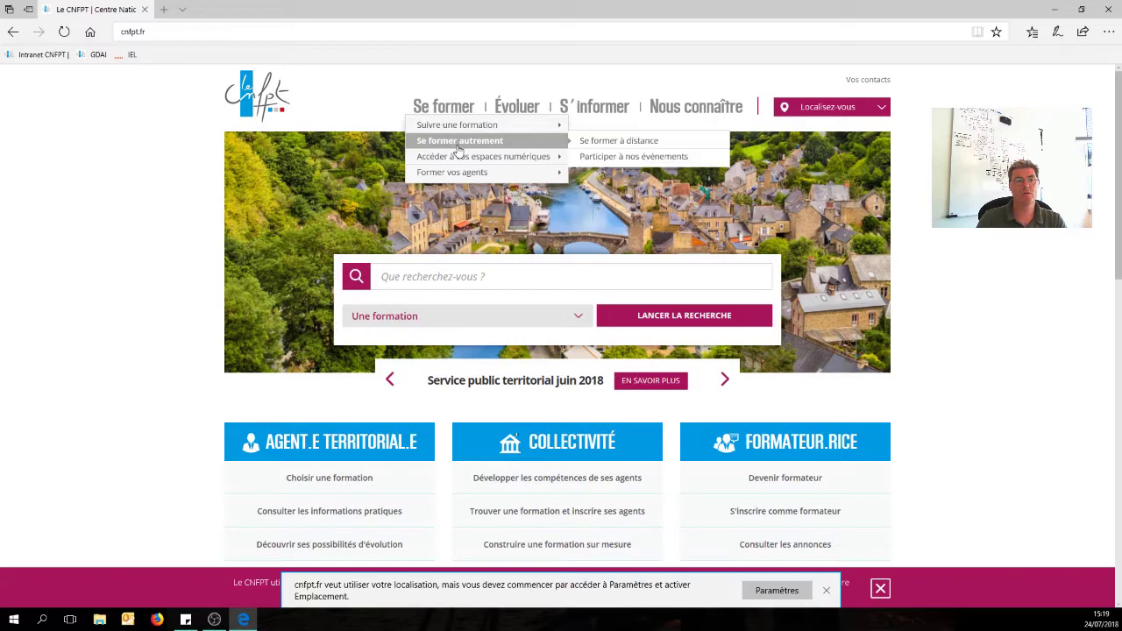
pyautogui.click(594, 145)
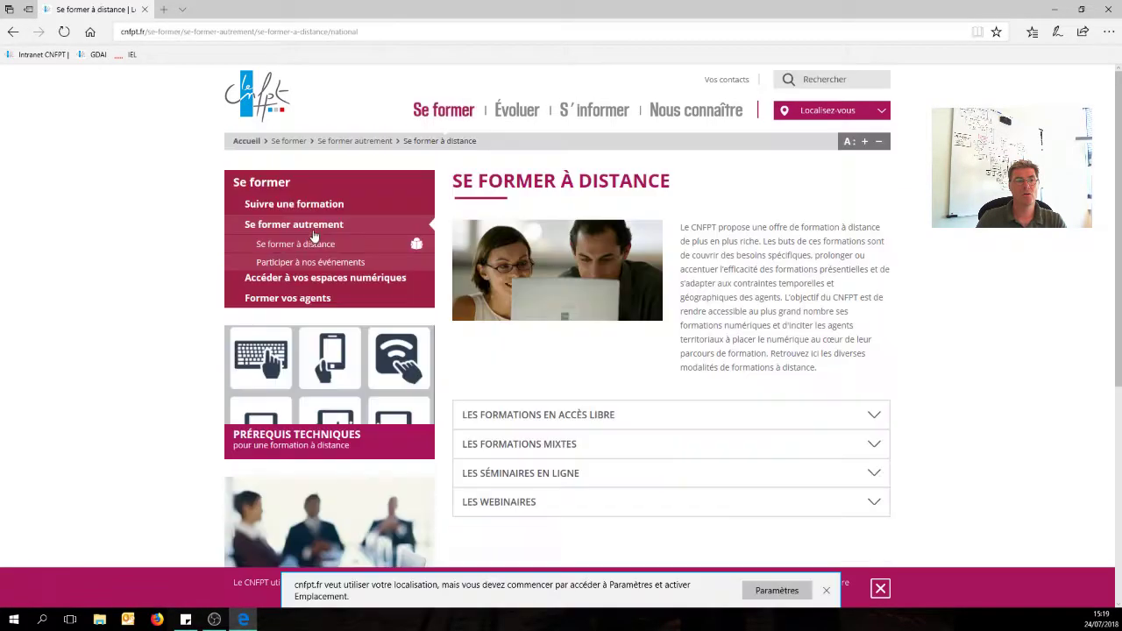
pyautogui.scroll(-5, 314, 237)
# Open Formadist from the Formation à distance tile, sign out, and bring Firefox forward.
pyautogui.click(320, 251)
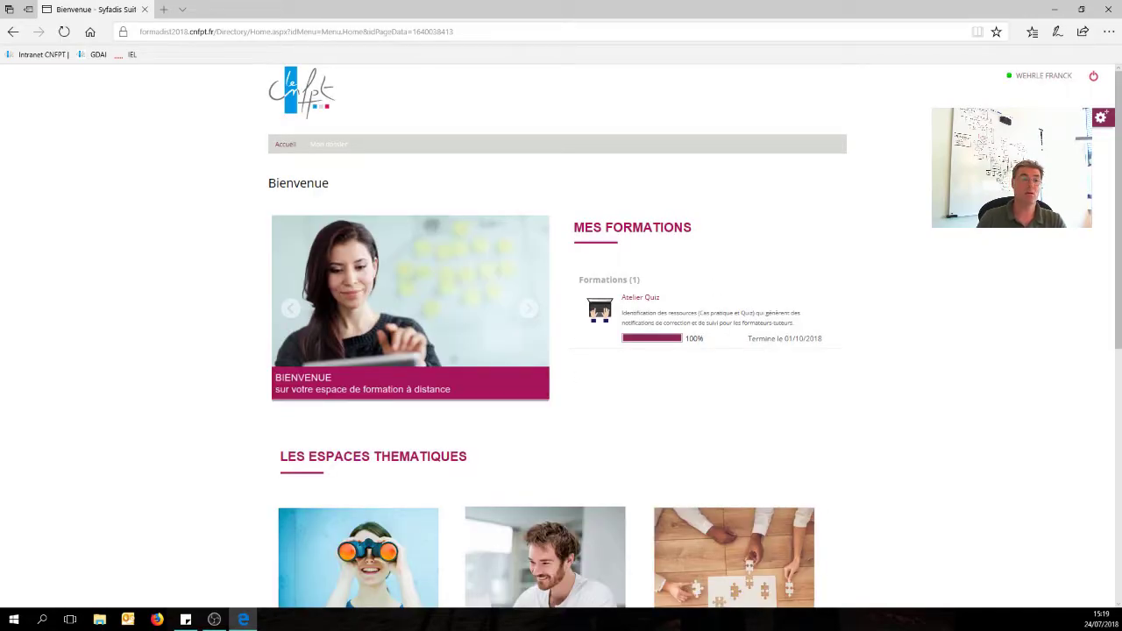
pyautogui.click(1093, 79)
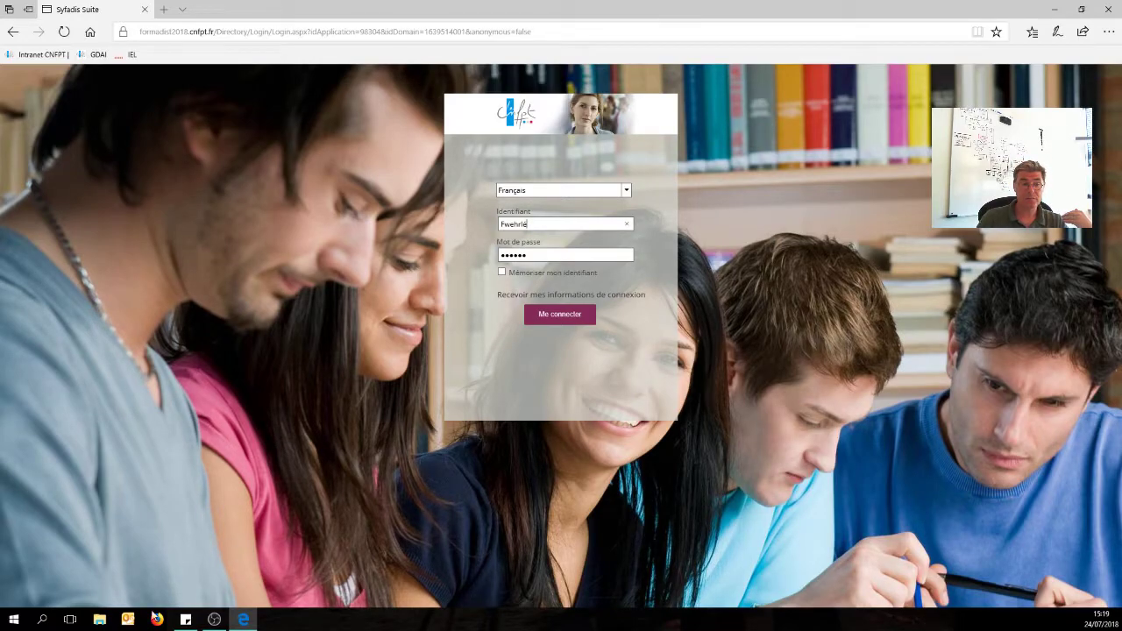
pyautogui.click(182, 618)
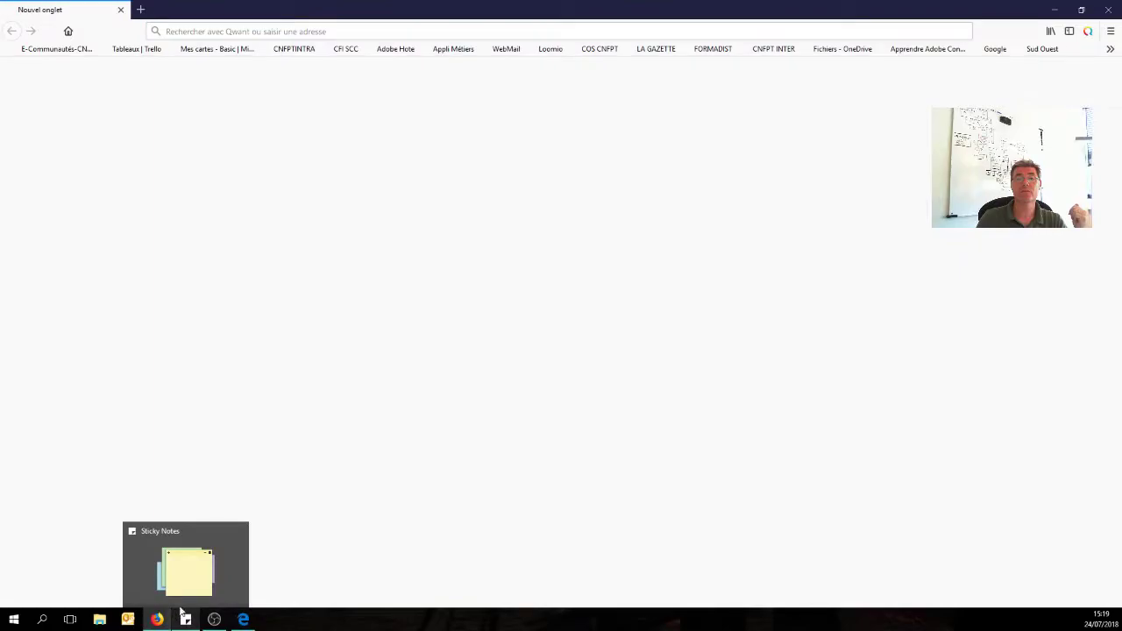
# Open the Mon Compte CNFPT login from Firefox's bookmarks and load moncompte.cnfpt.fr in Edge.
pyautogui.click(1110, 50)
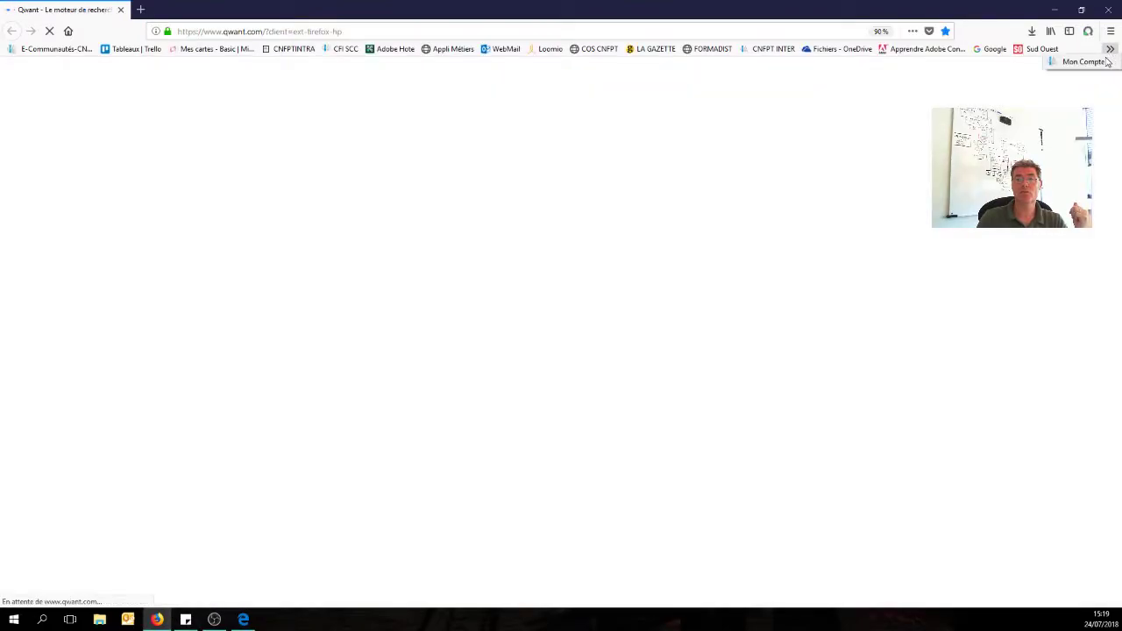
pyautogui.click(1086, 62)
pyautogui.moveTo(275, 31); pyautogui.dragTo(177, 32)
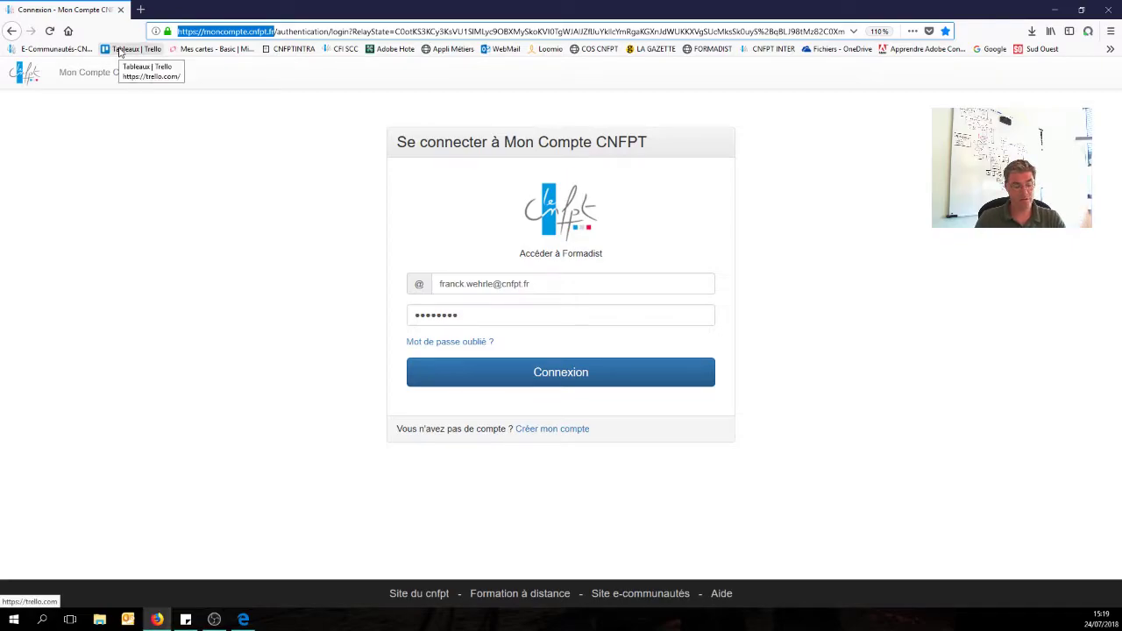
pyautogui.click(243, 620)
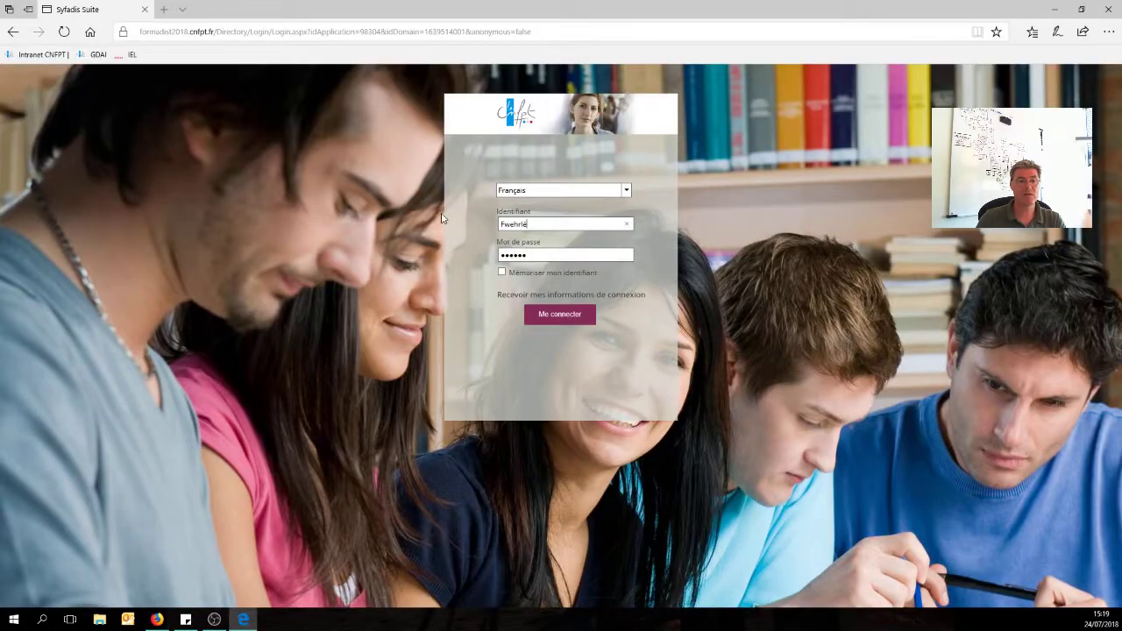
pyautogui.click(227, 33)
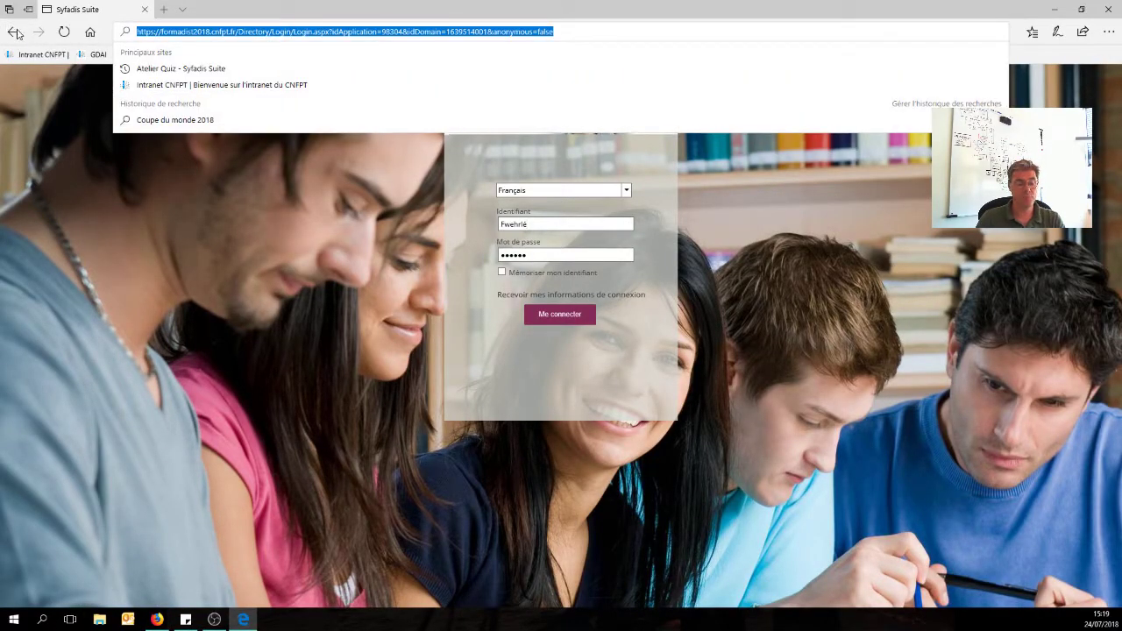
pyautogui.write('moncompte.cnfpt.fr')
pyautogui.press('Return')
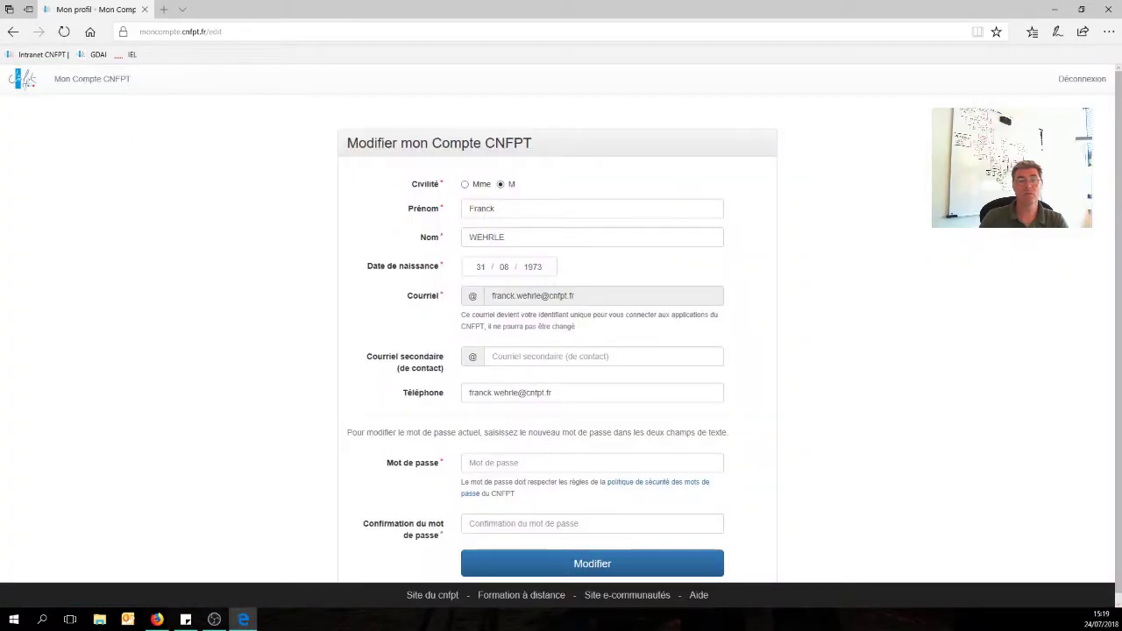
pyautogui.scroll(-1, 913, 324)
pyautogui.scroll(1, 913, 325)
pyautogui.scroll(-1, 914, 327)
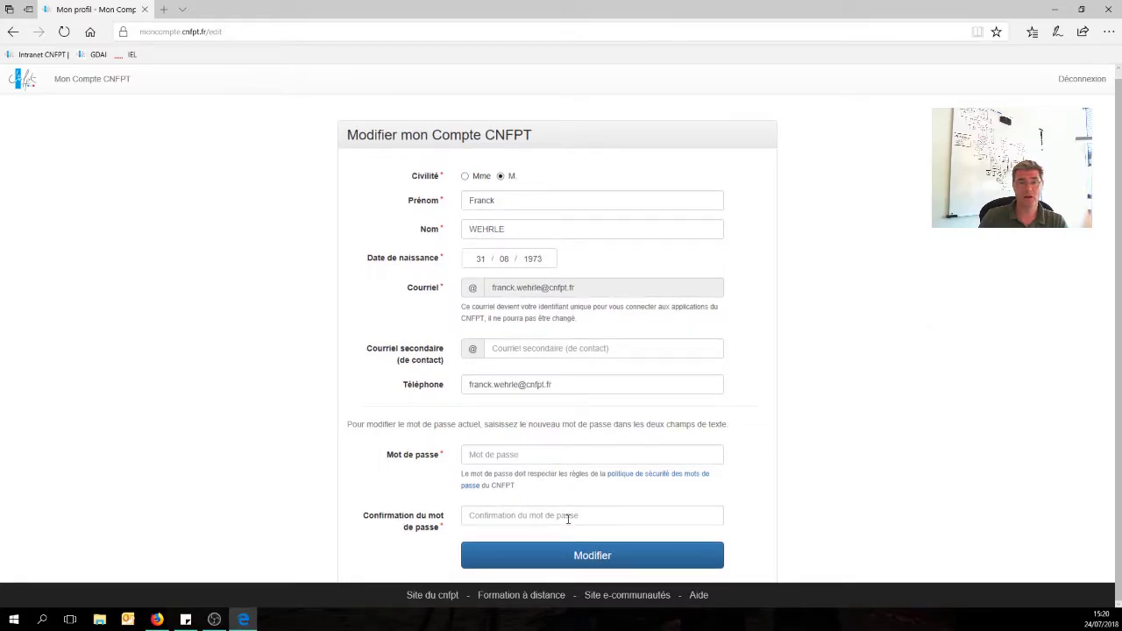
# Follow the Formation à distance link into Formadist, log out, and close Edge.
pyautogui.click(516, 598)
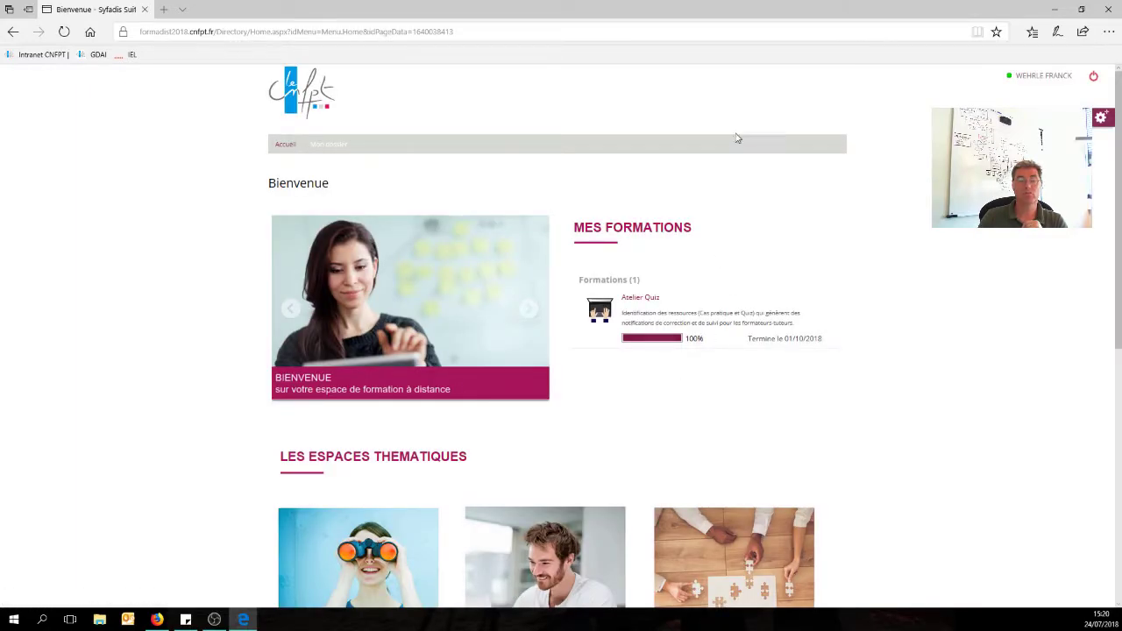
pyautogui.click(1095, 77)
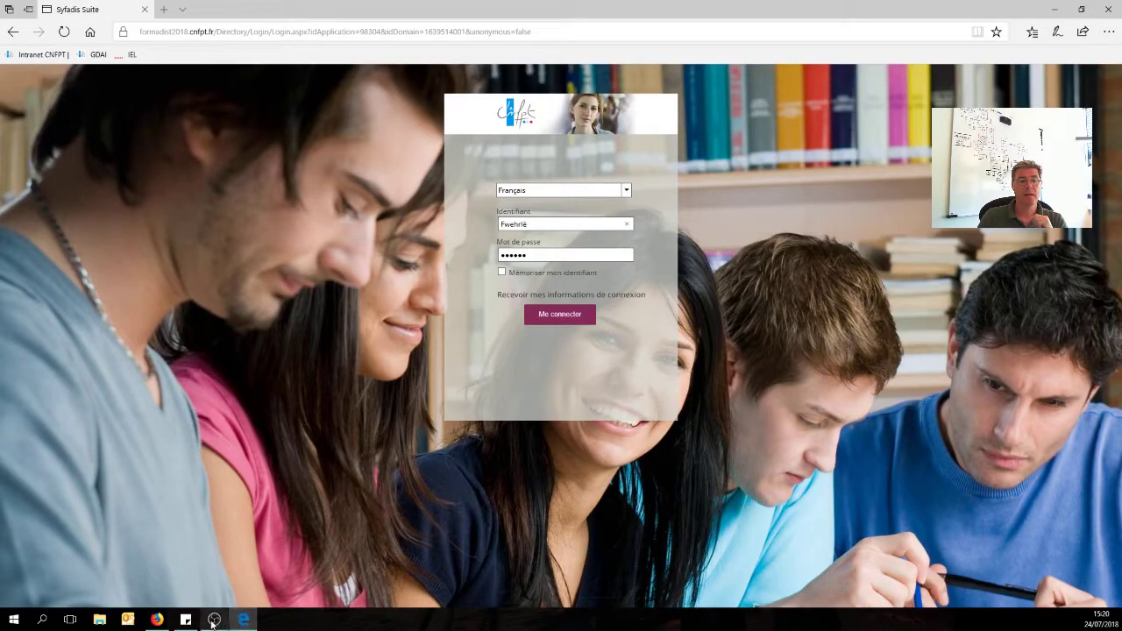
pyautogui.click(1108, 9)
# Replace the prefilled email with another user's address and submit a wrong password.
pyautogui.click(428, 180)
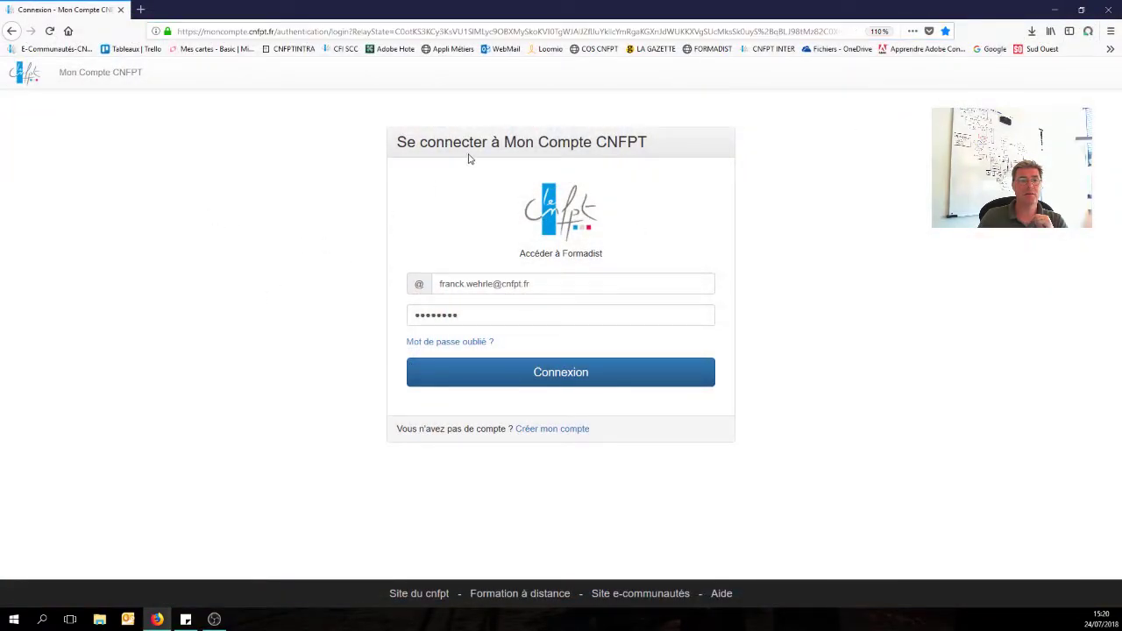
pyautogui.click(494, 284)
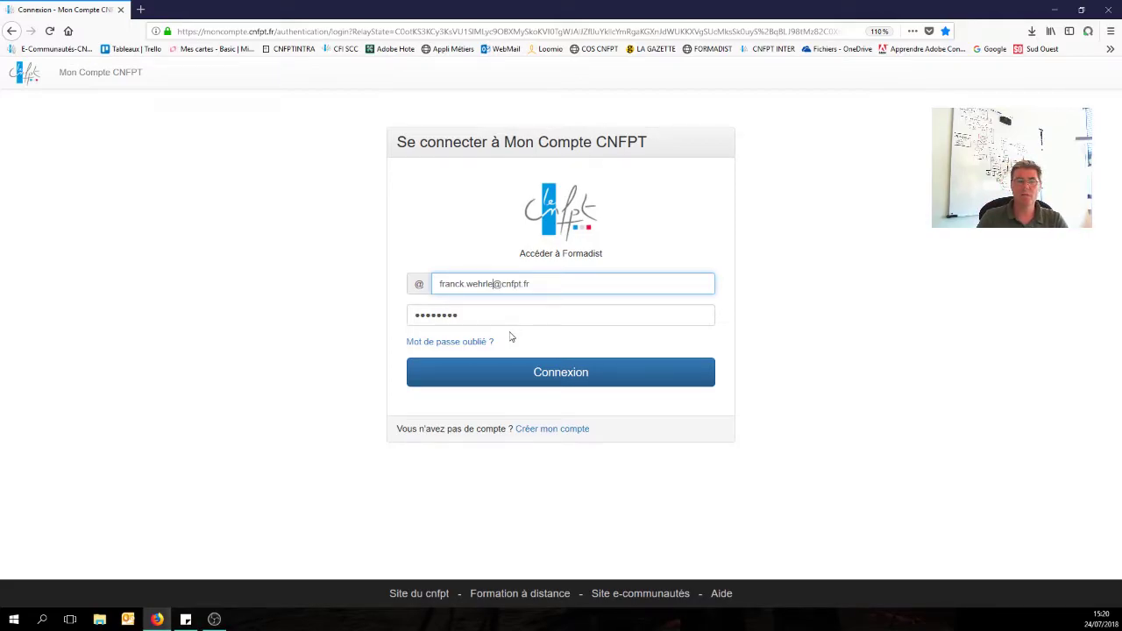
pyautogui.moveTo(495, 284); pyautogui.dragTo(368, 290)
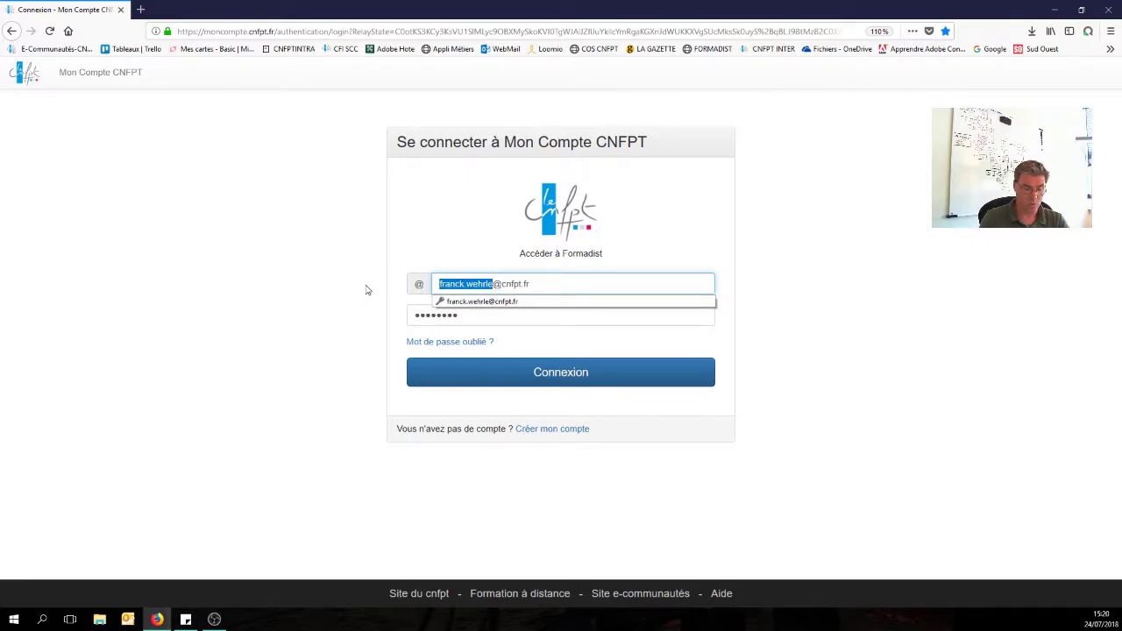
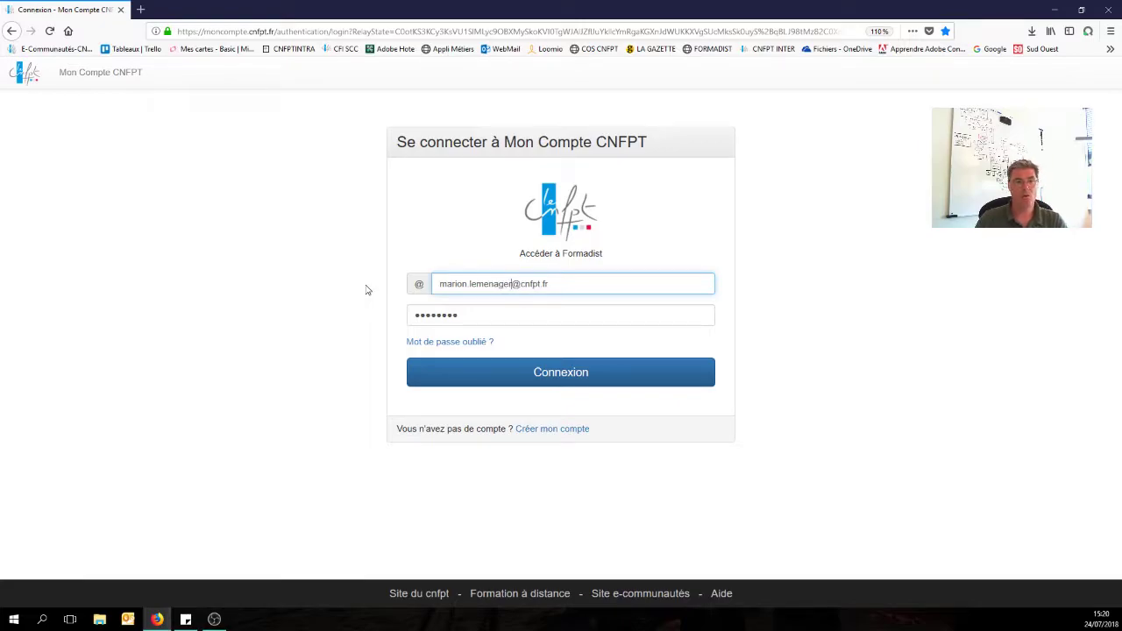
pyautogui.press('Tab')
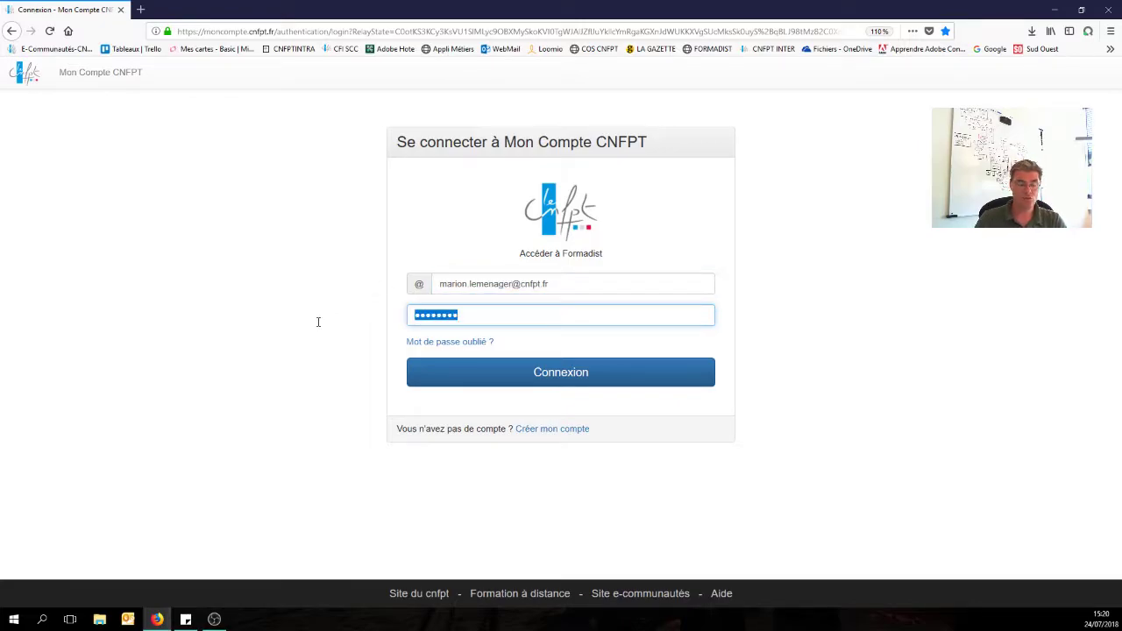
pyautogui.write('•')
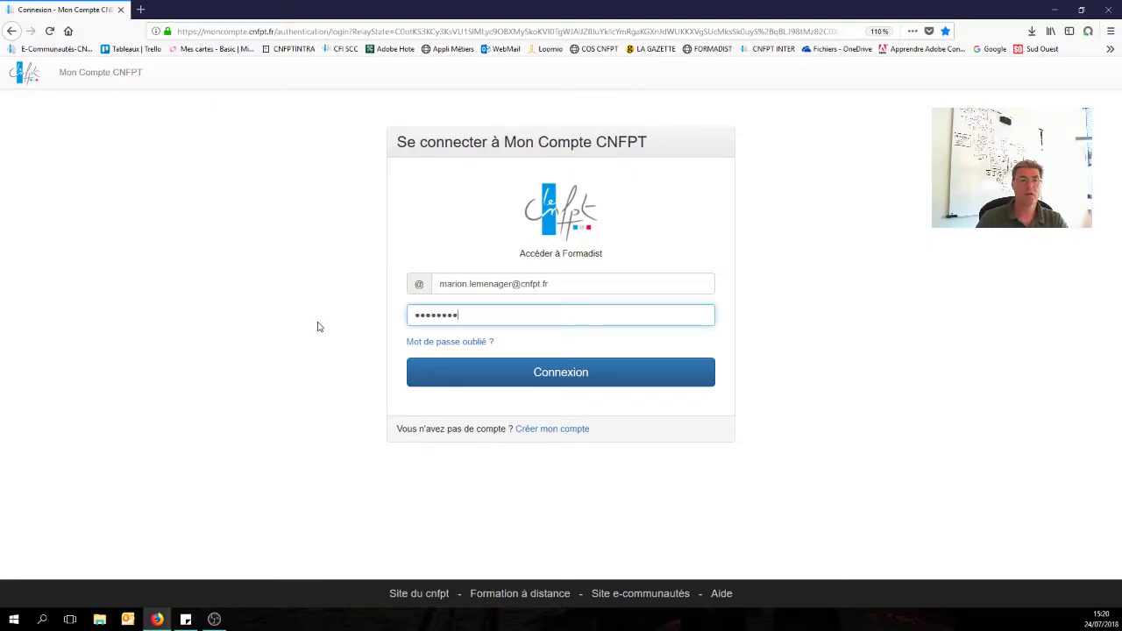
pyautogui.click(573, 373)
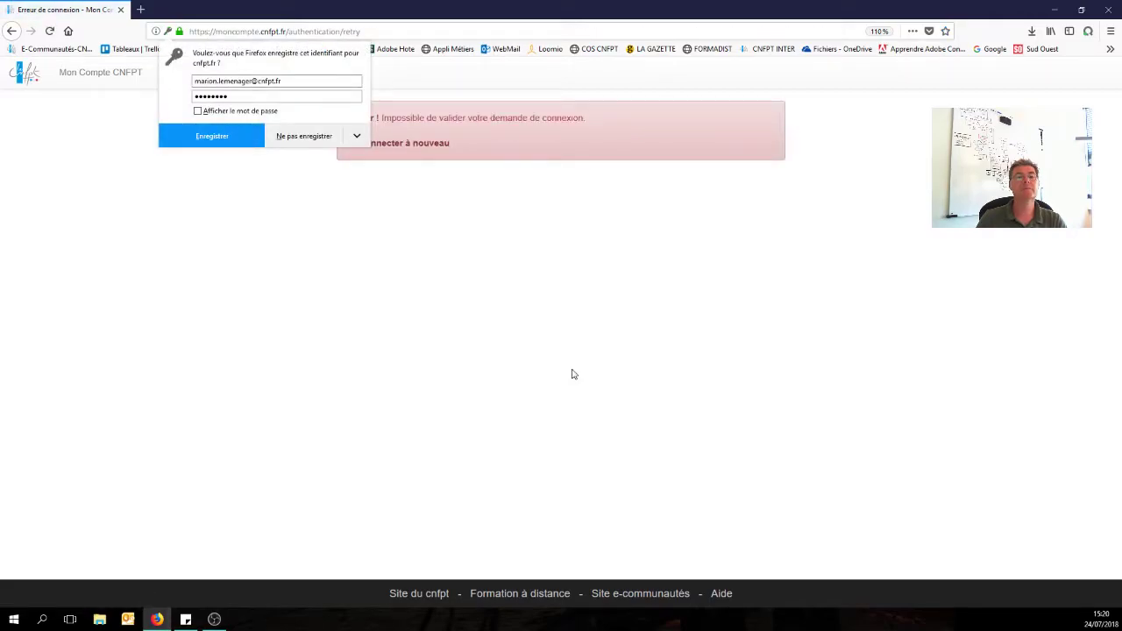
# Retry with the same other user's email and a new wrong password, declining to save credentials.
pyautogui.click(395, 146)
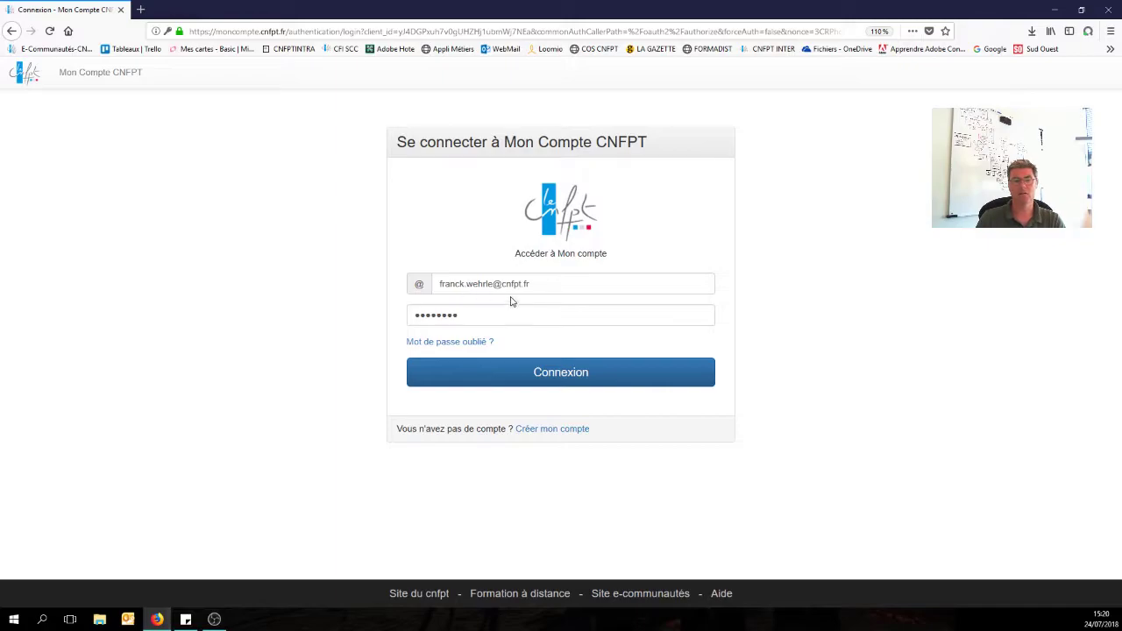
pyautogui.moveTo(495, 284); pyautogui.dragTo(357, 277)
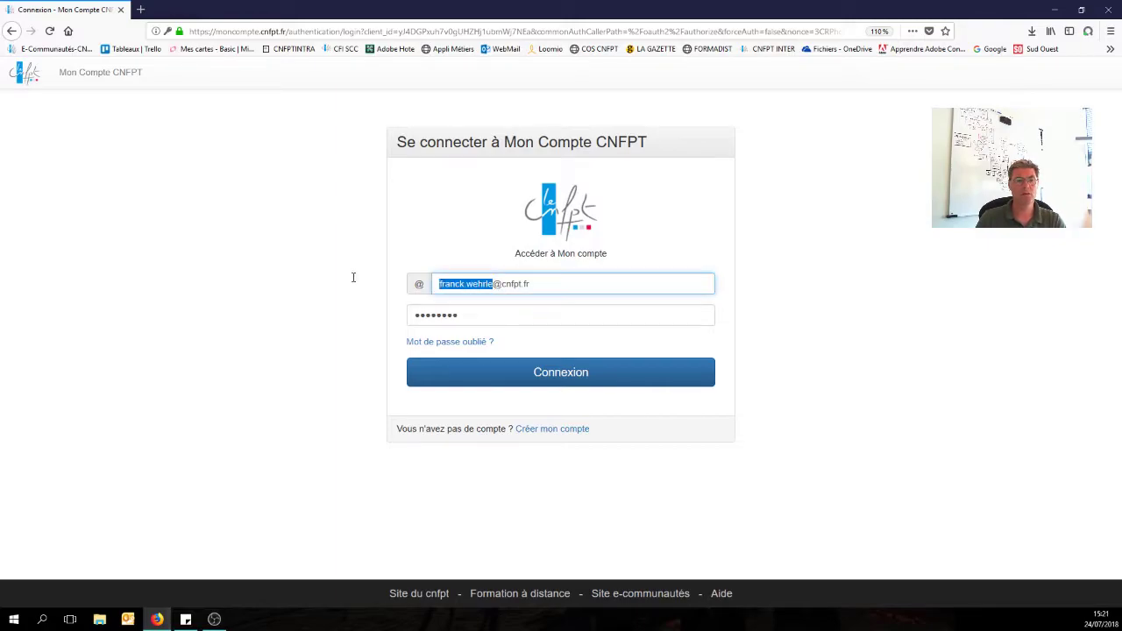
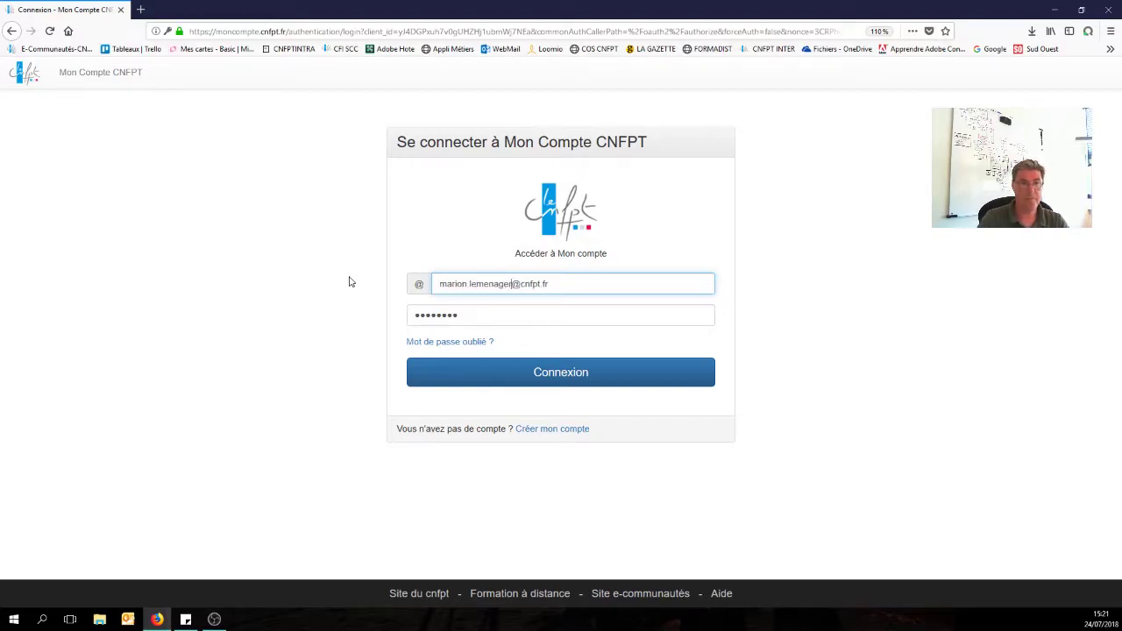
pyautogui.doubleClick(485, 314)
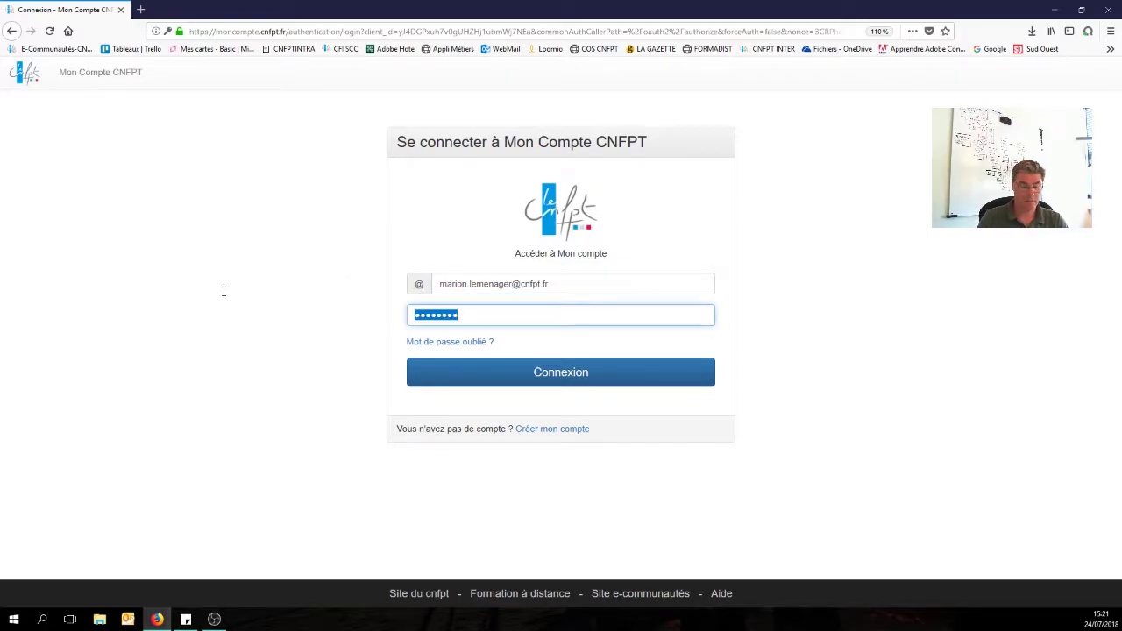
pyautogui.write('••')
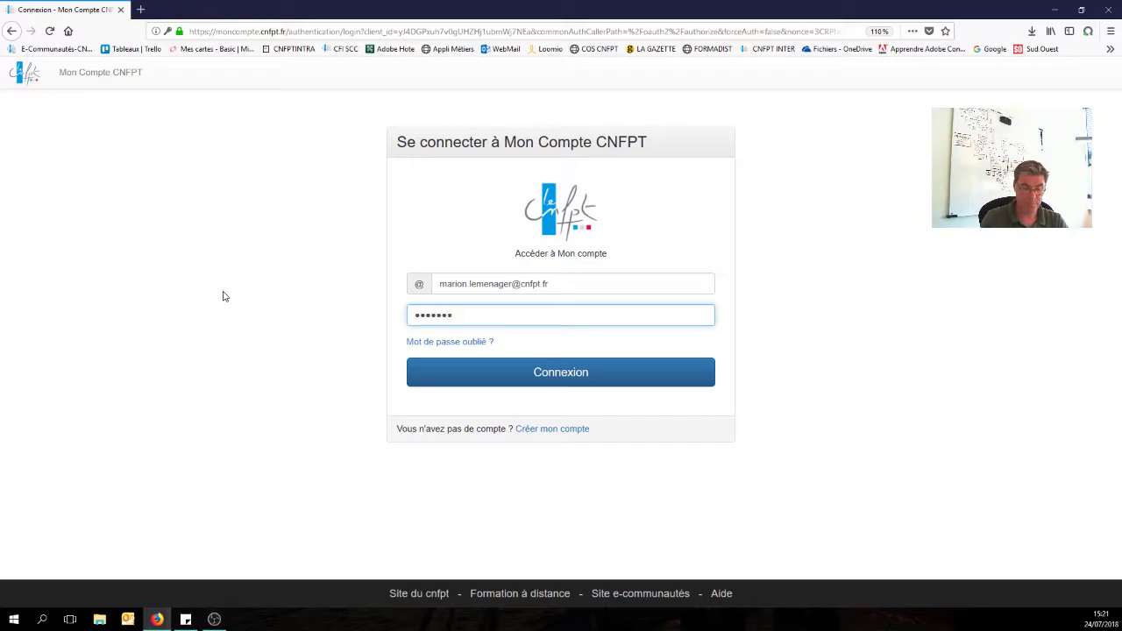
pyautogui.click(543, 375)
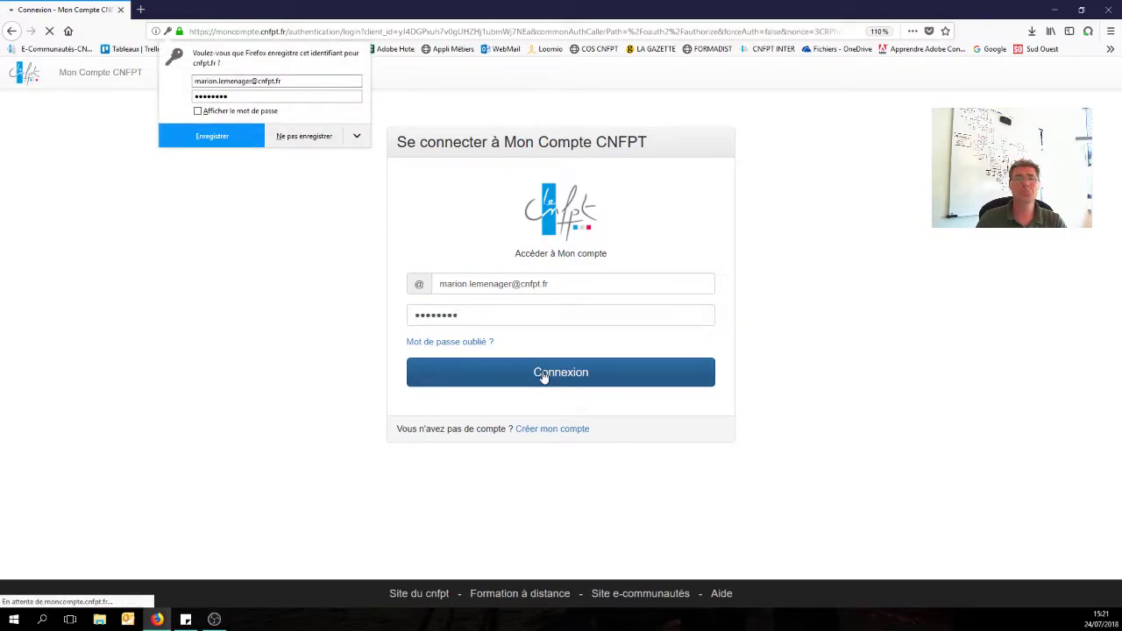
pyautogui.click(304, 138)
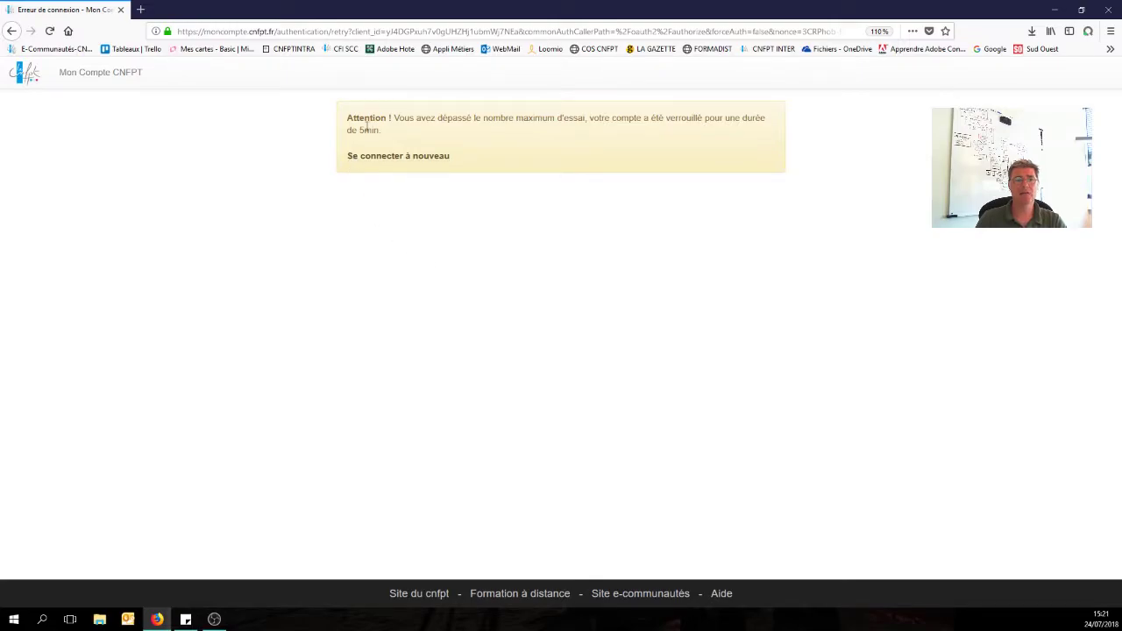
# Return to the sign-in form, select the moncompte.cnfpt.fr address, and launch Google Chrome.
pyautogui.click(438, 156)
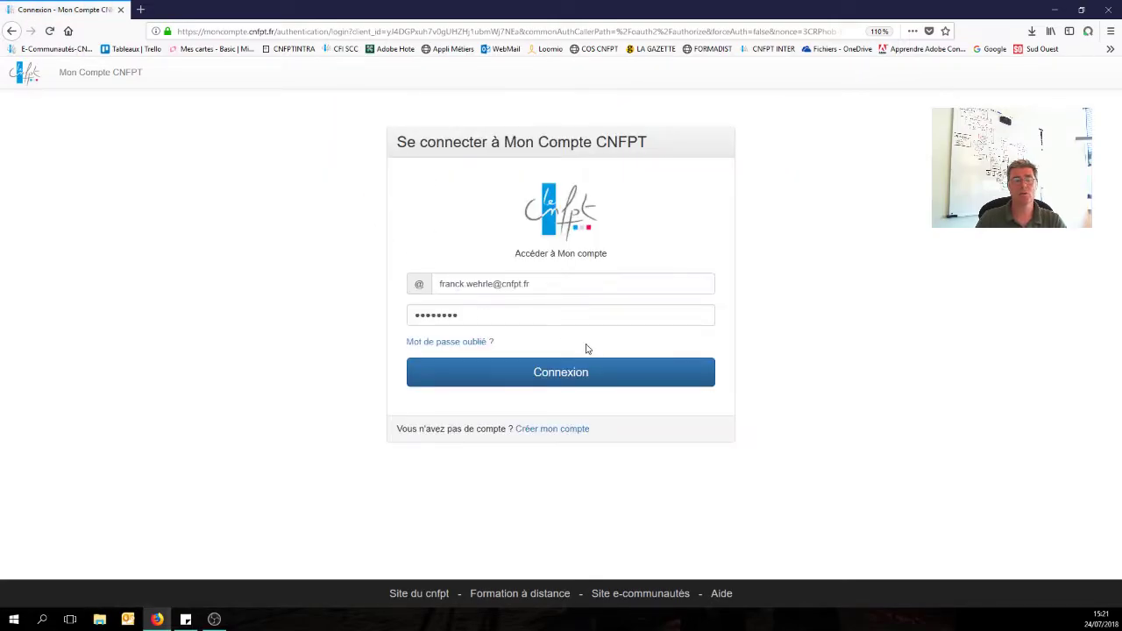
pyautogui.click(277, 31)
pyautogui.moveTo(277, 32); pyautogui.dragTo(123, 605)
pyautogui.hotkey('ctrl', 'c')
pyautogui.click(2, 627)
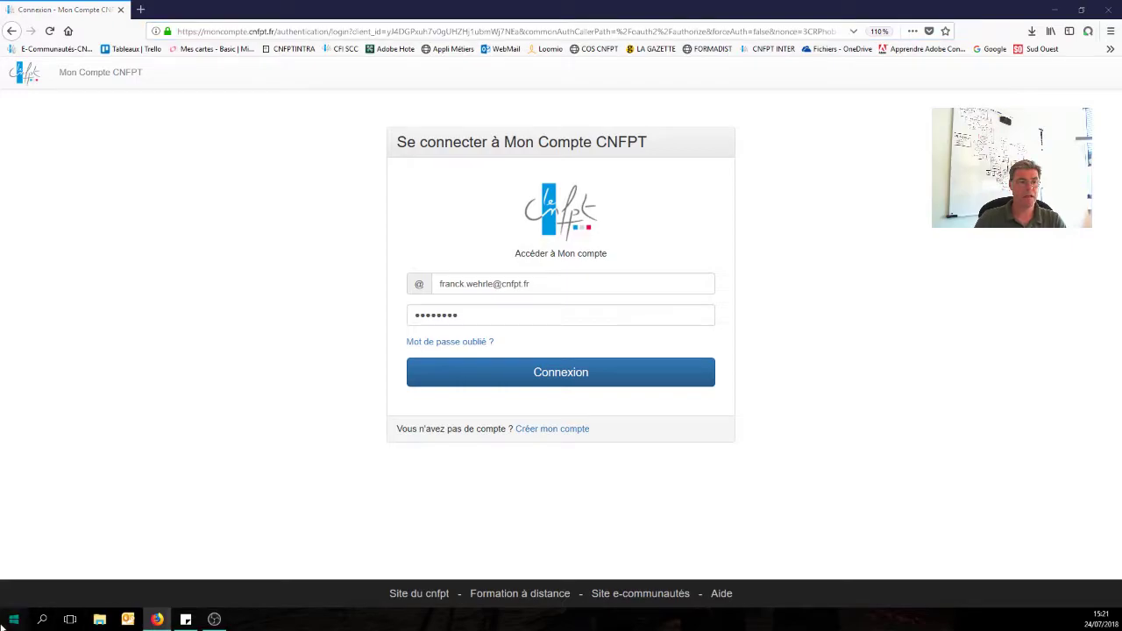
pyautogui.click(214, 525)
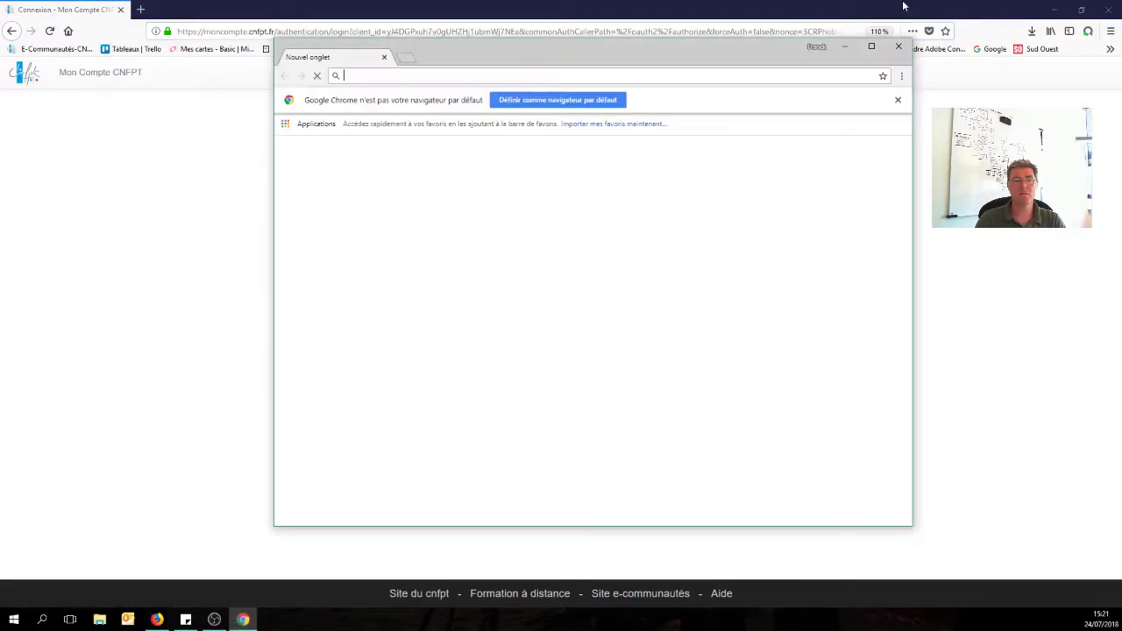
# Maximize Chrome, load moncompte.cnfpt.fr, and sign out of the already-open profile back to the sign-in form.
pyautogui.click(872, 47)
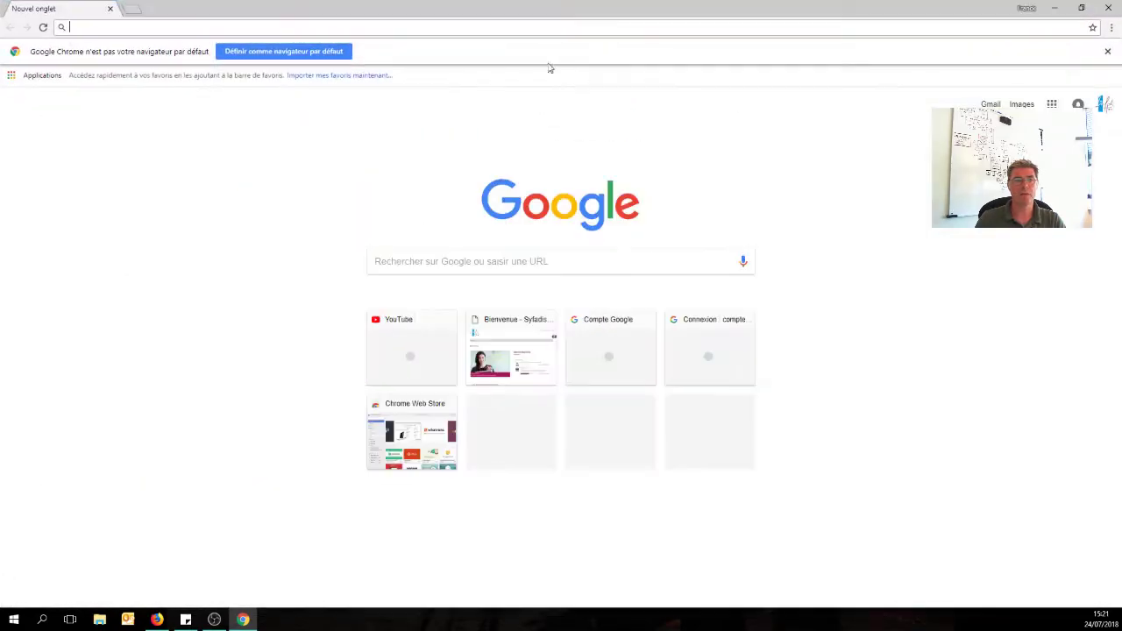
pyautogui.hotkey('ctrl', 'v')
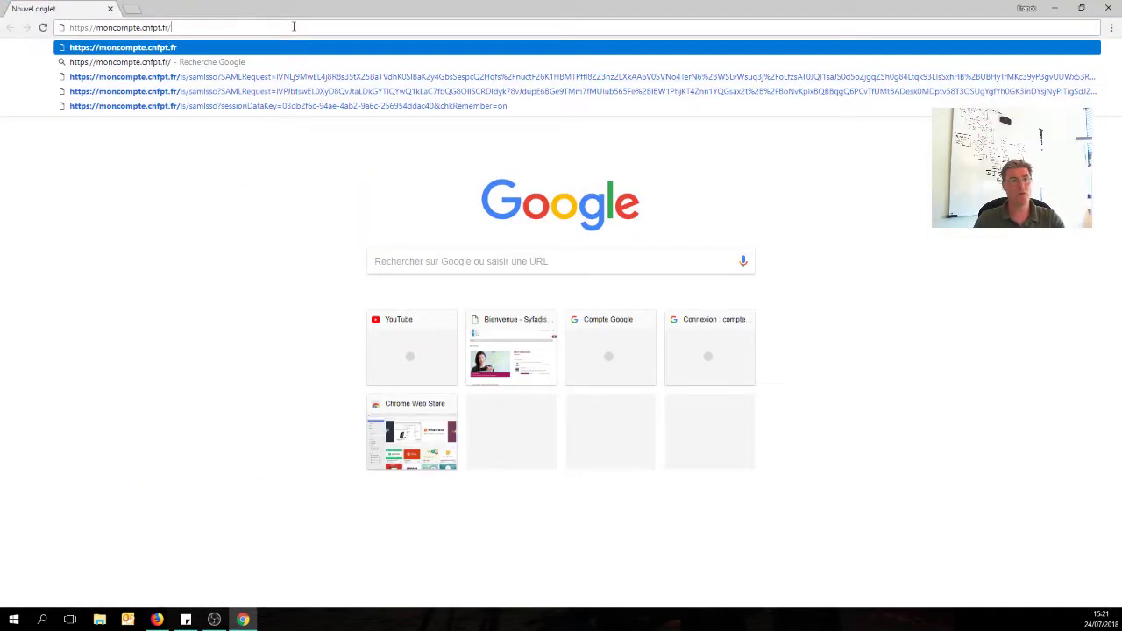
pyautogui.press('Return')
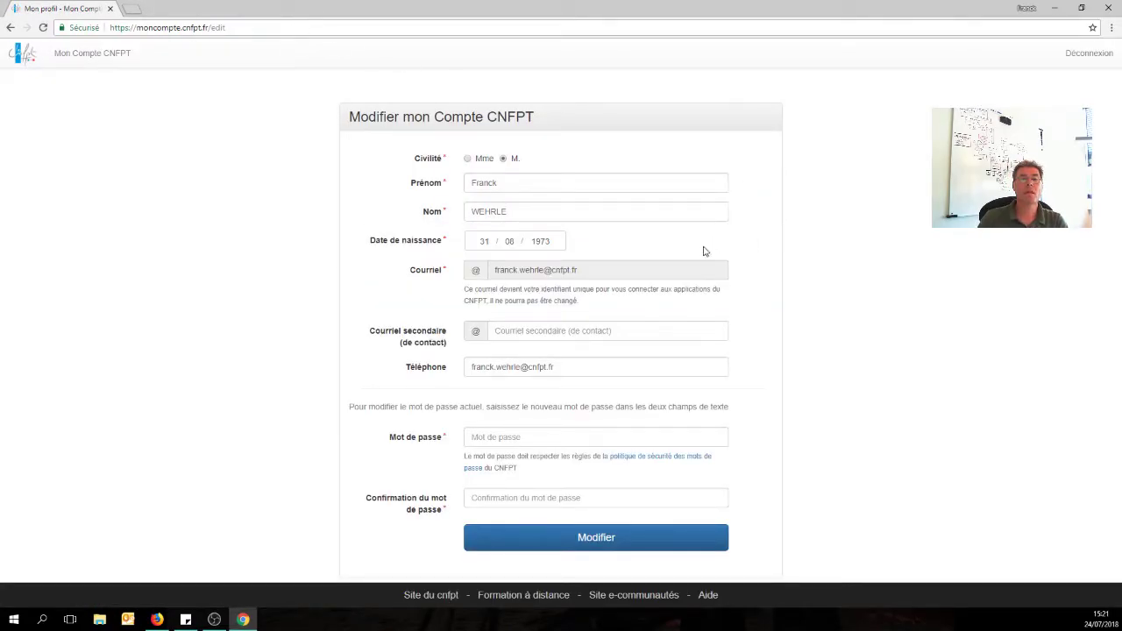
pyautogui.click(1089, 55)
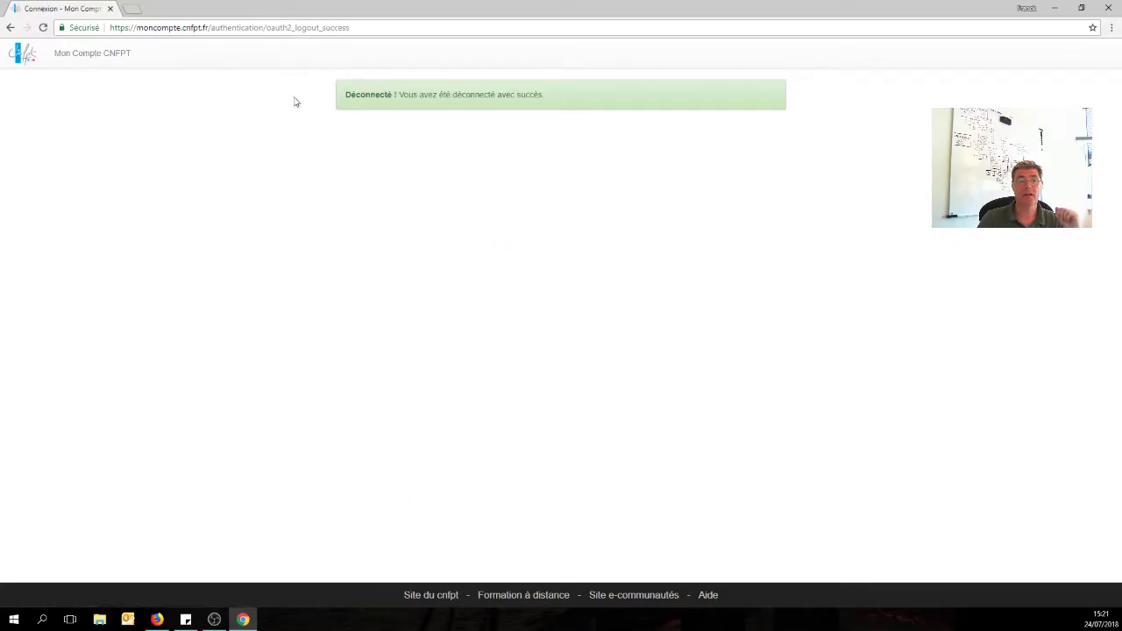
pyautogui.click(101, 58)
# Submit the other user's email and a password in Chrome, then dismiss the save-password offer.
pyautogui.click(506, 247)
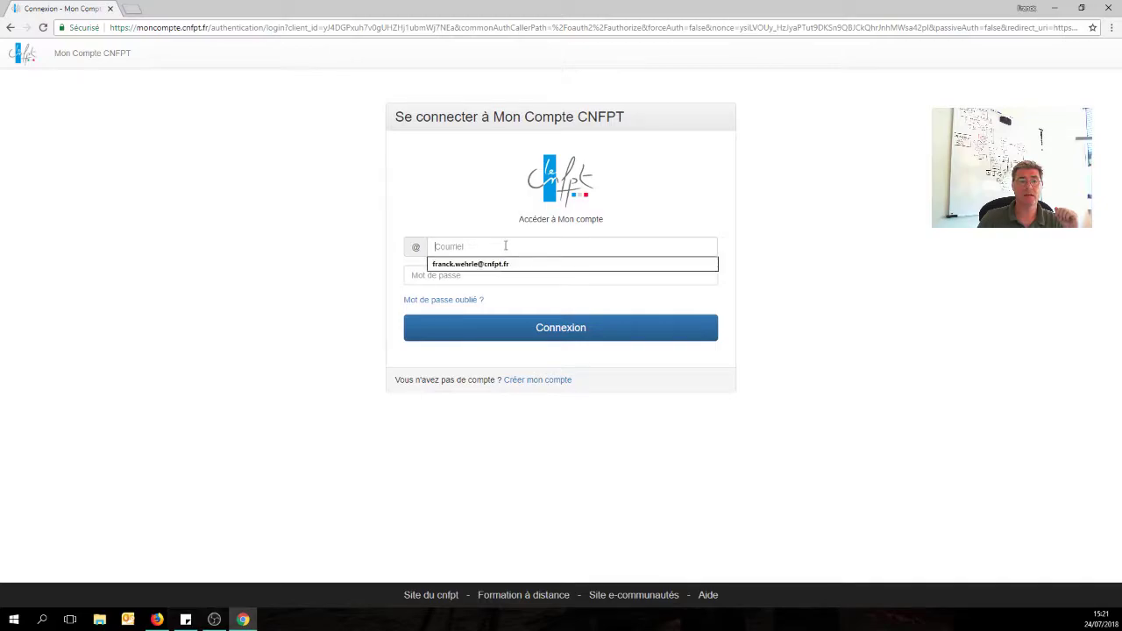
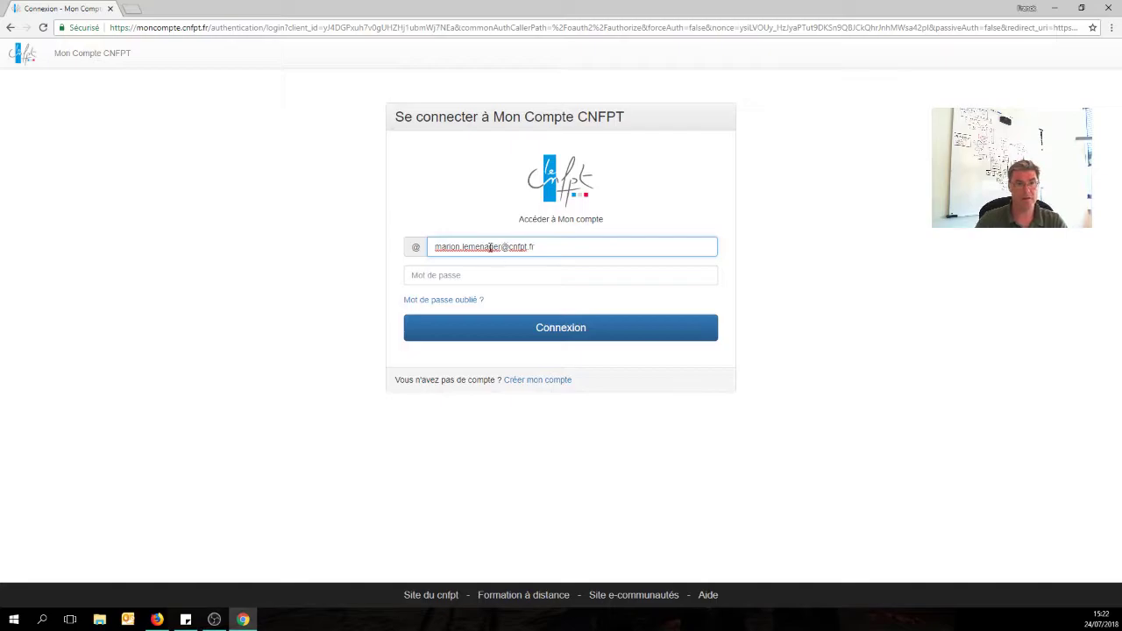
pyautogui.click(484, 277)
pyautogui.write('••')
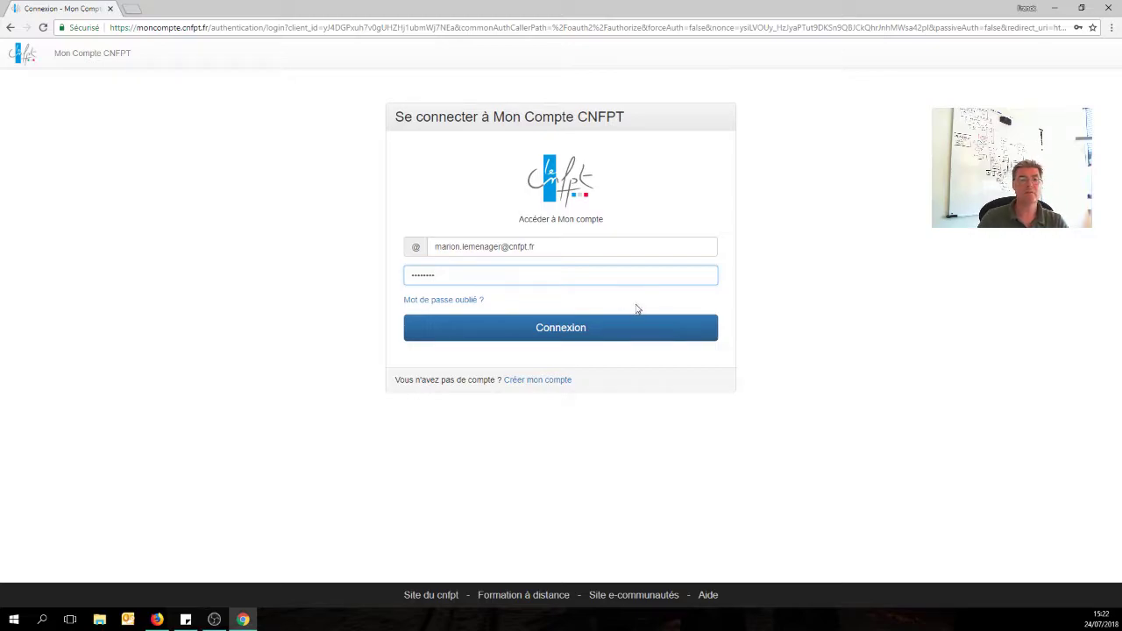
pyautogui.click(564, 334)
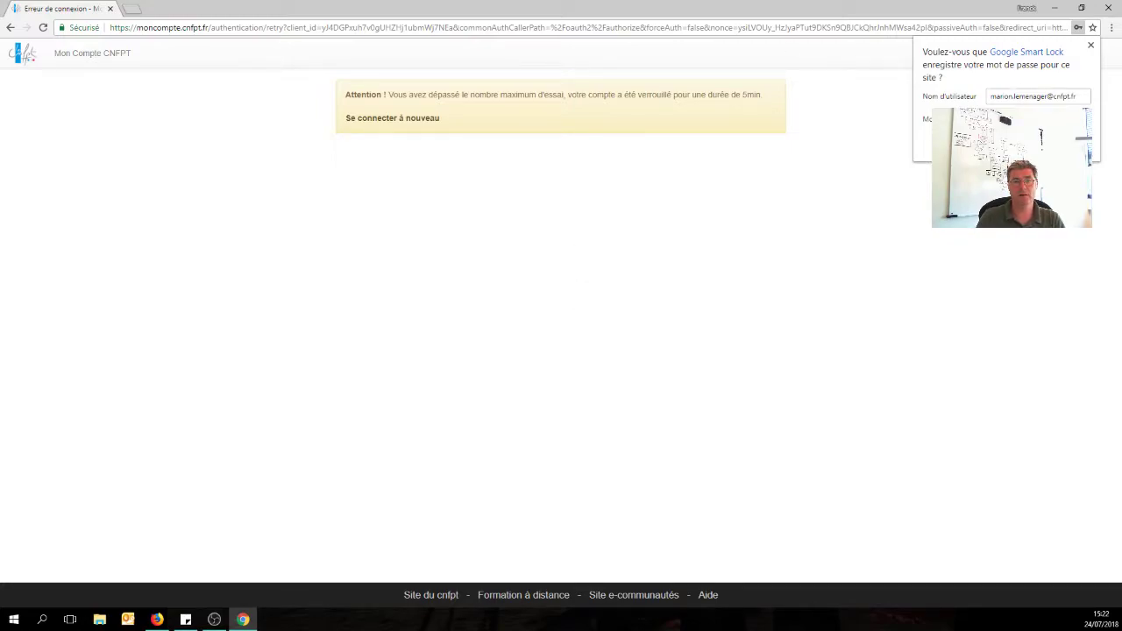
pyautogui.click(917, 175)
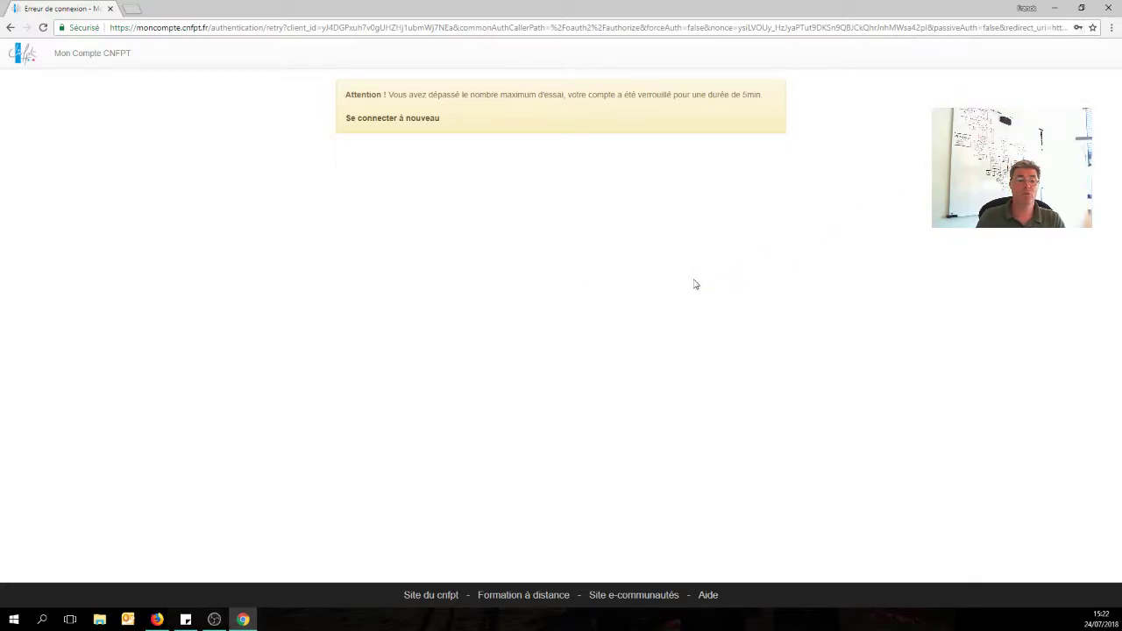
# Sign in to Mon Compte CNFPT in Firefox and open the Formation à distance footer link.
pyautogui.click(156, 619)
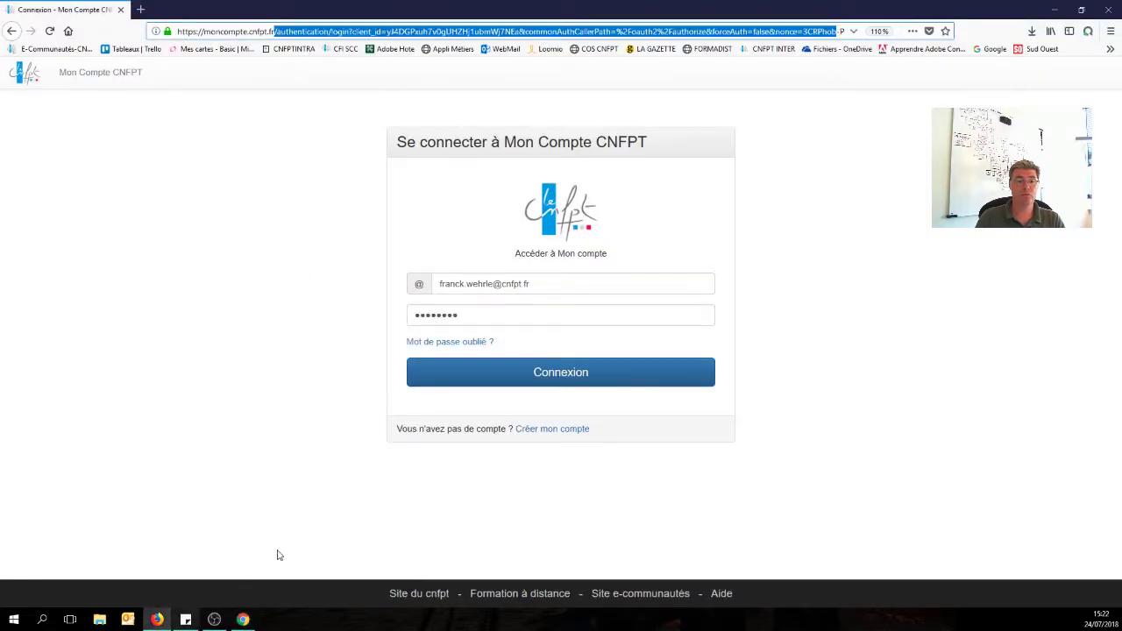
pyautogui.click(802, 108)
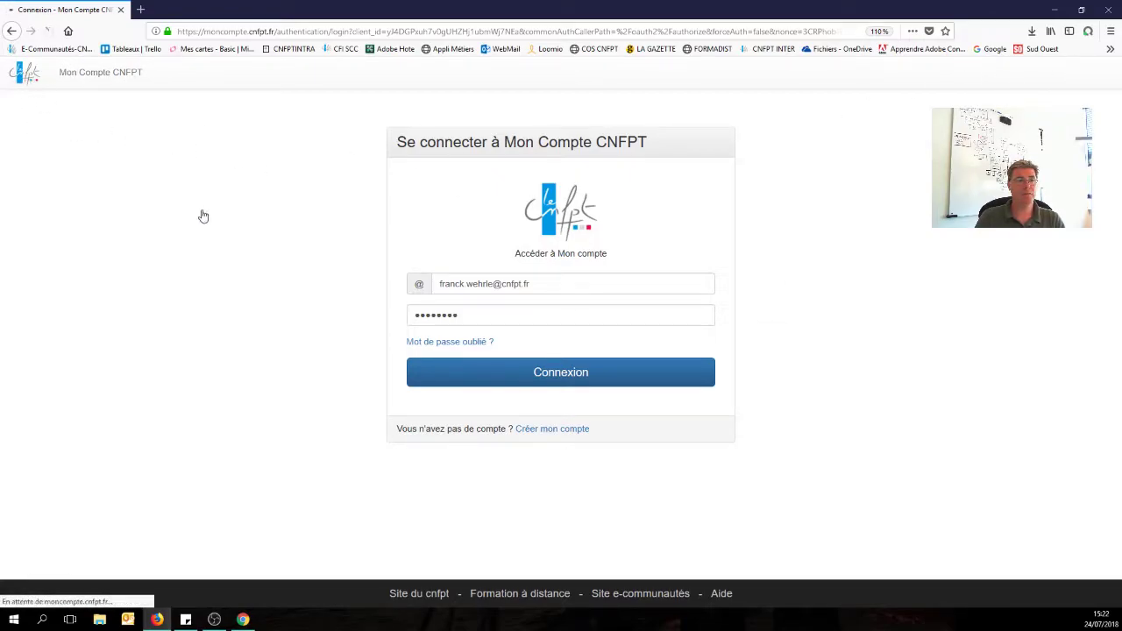
pyautogui.click(570, 379)
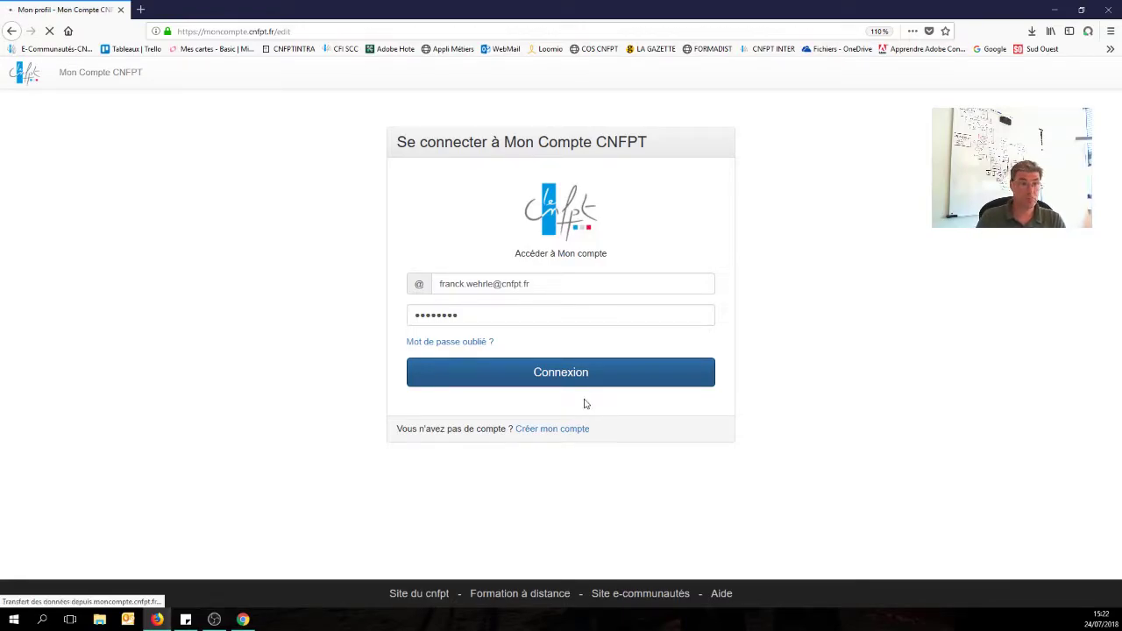
pyautogui.scroll(-2, 583, 400)
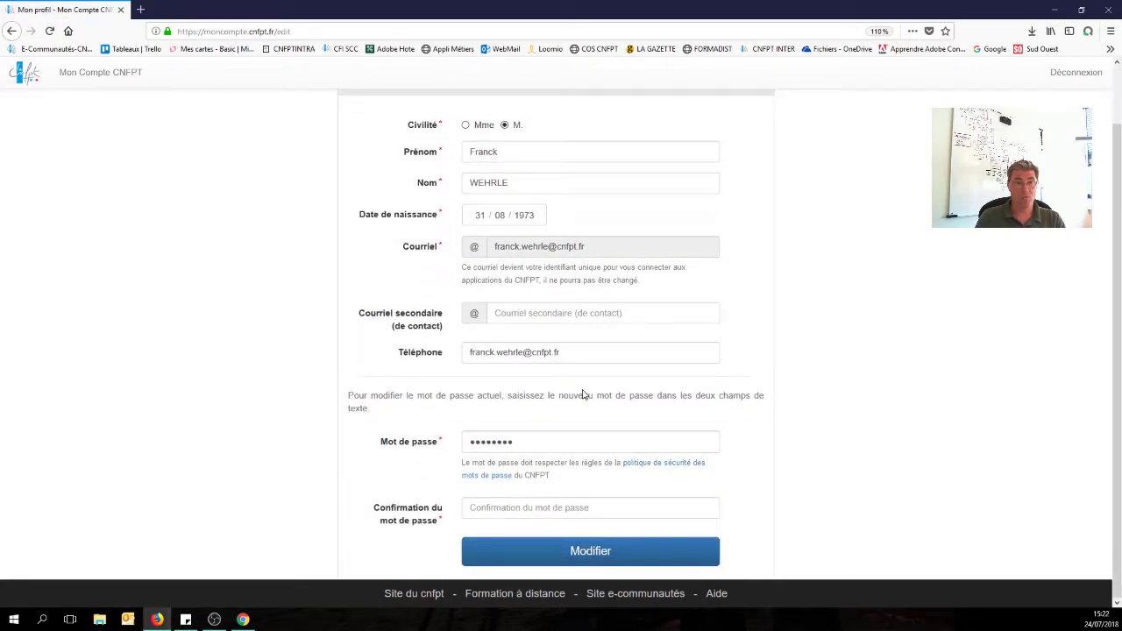
pyautogui.click(519, 595)
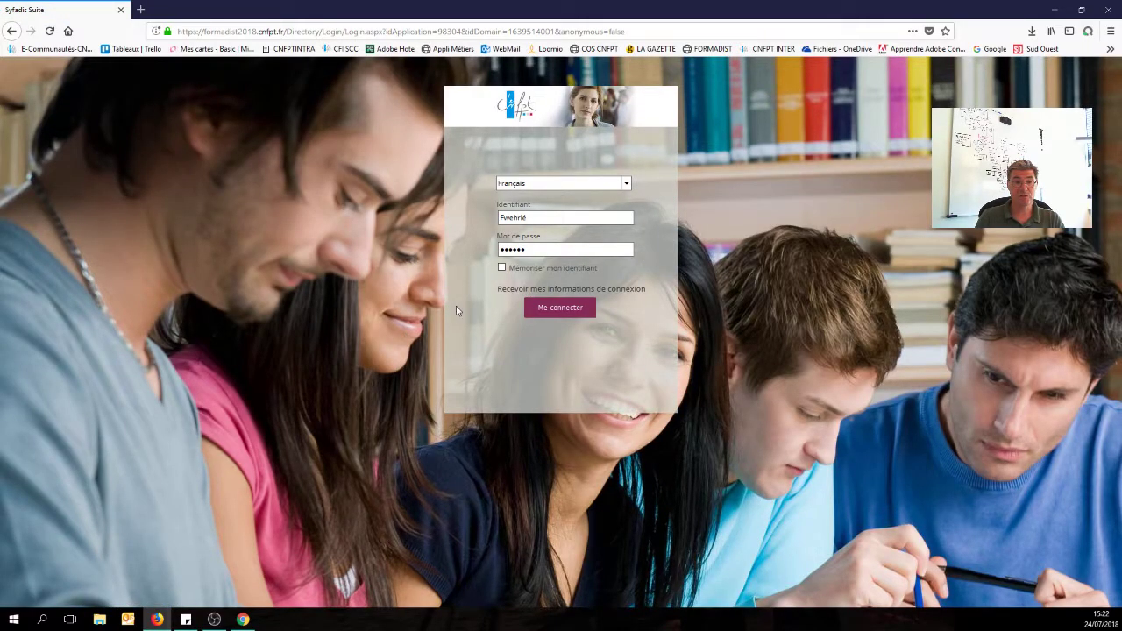
# Replace the prefilled credentials with the learner's Mon Compte e-mail and password and sign in.
pyautogui.doubleClick(540, 218)
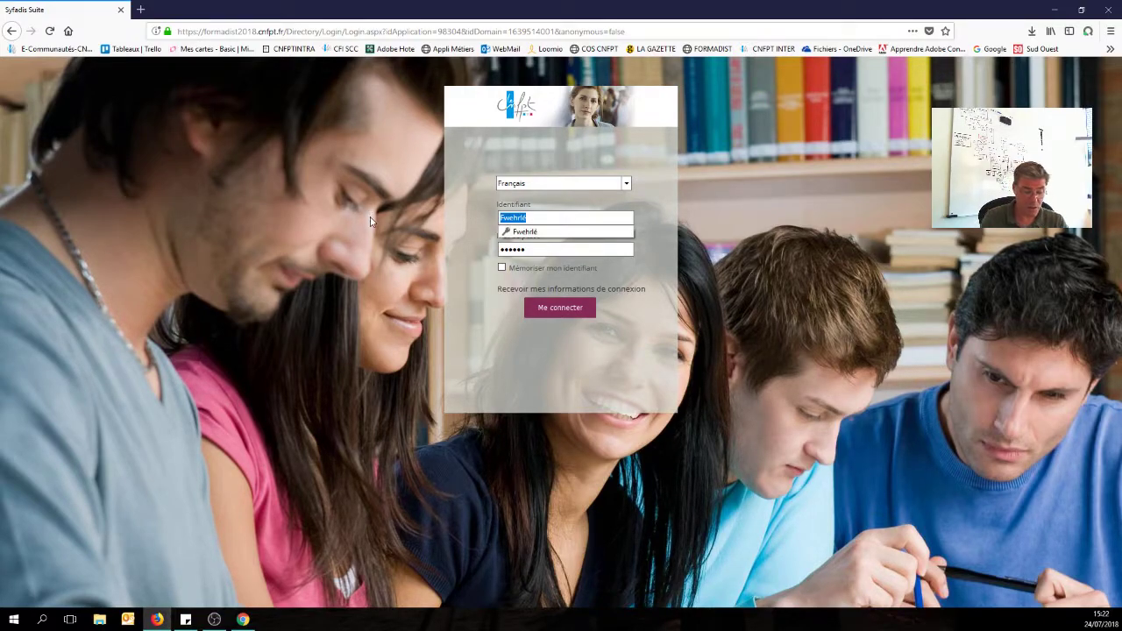
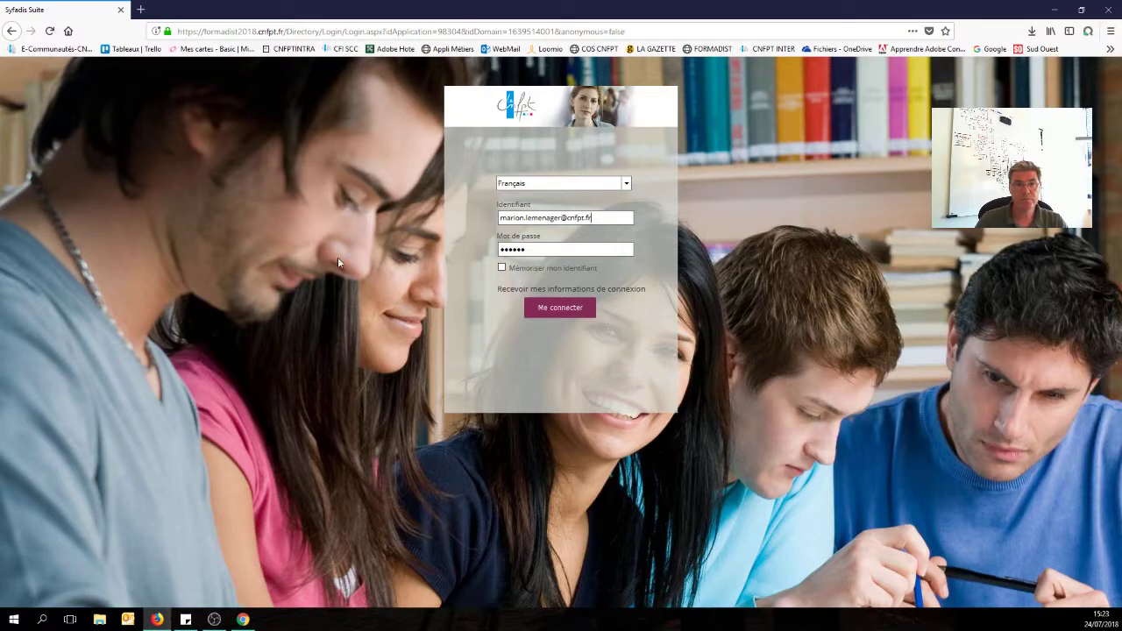
pyautogui.moveTo(529, 253); pyautogui.dragTo(333, 250)
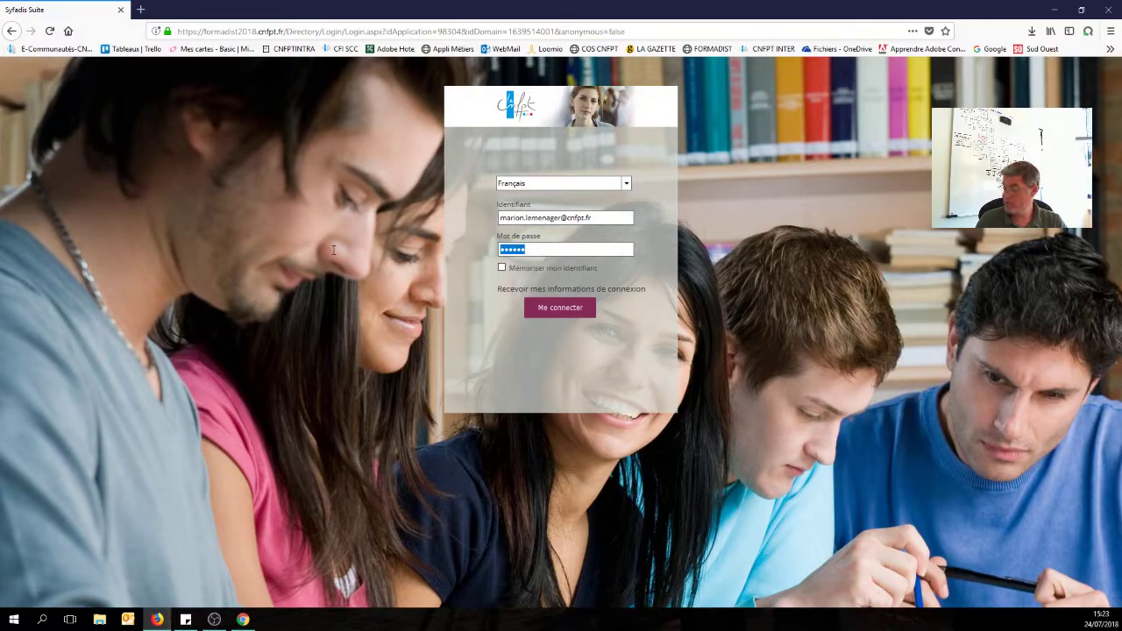
pyautogui.write('m')
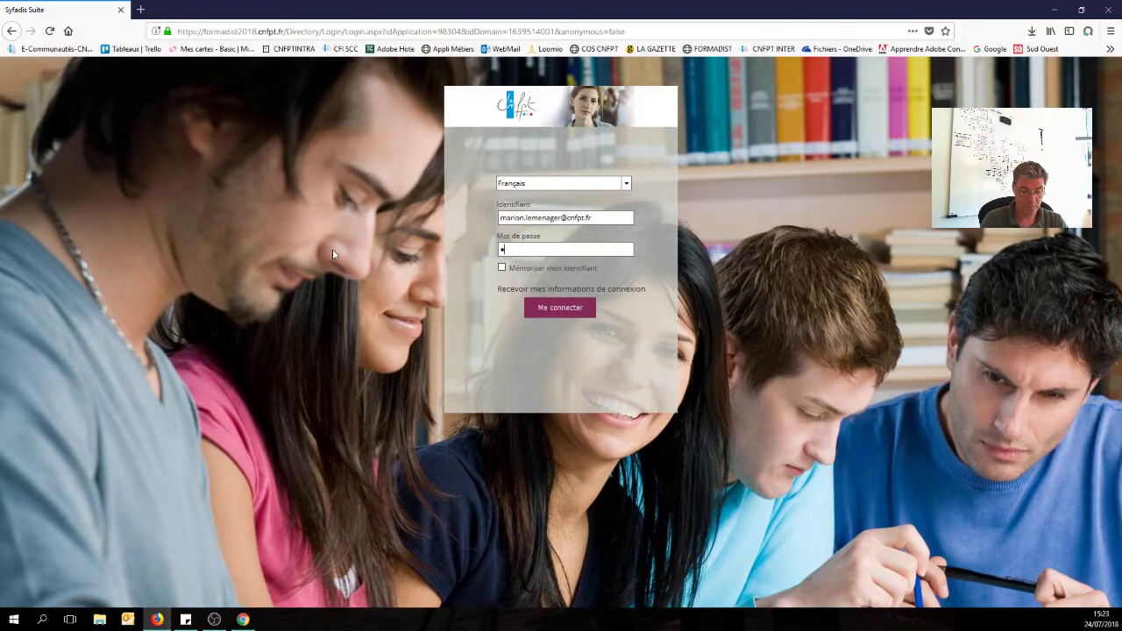
pyautogui.write('ar')
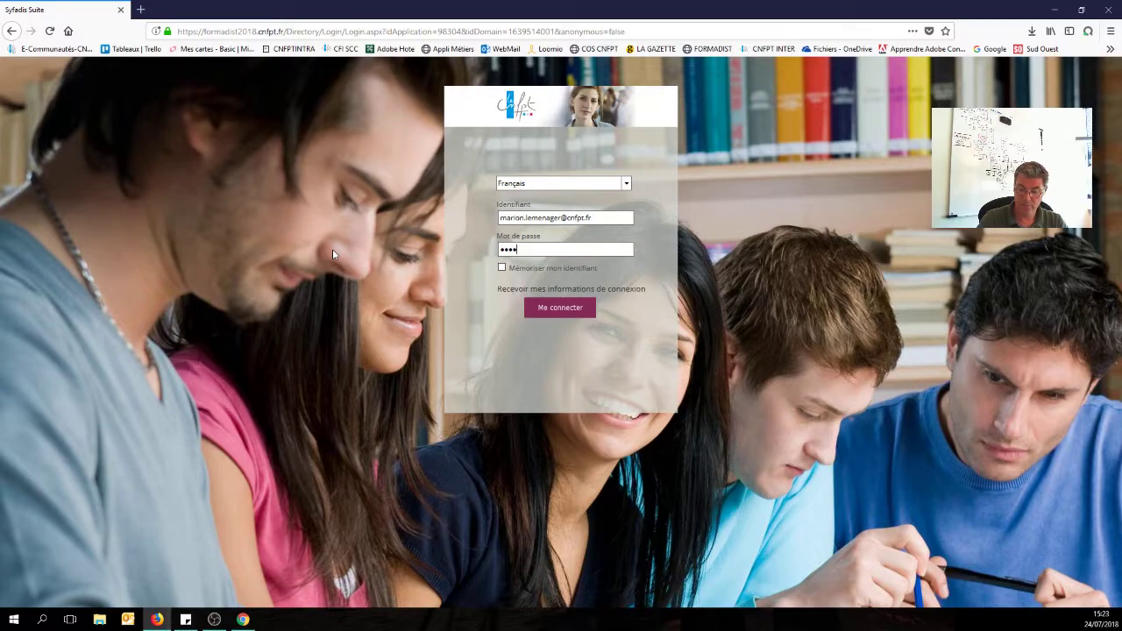
pyautogui.write('•••••')
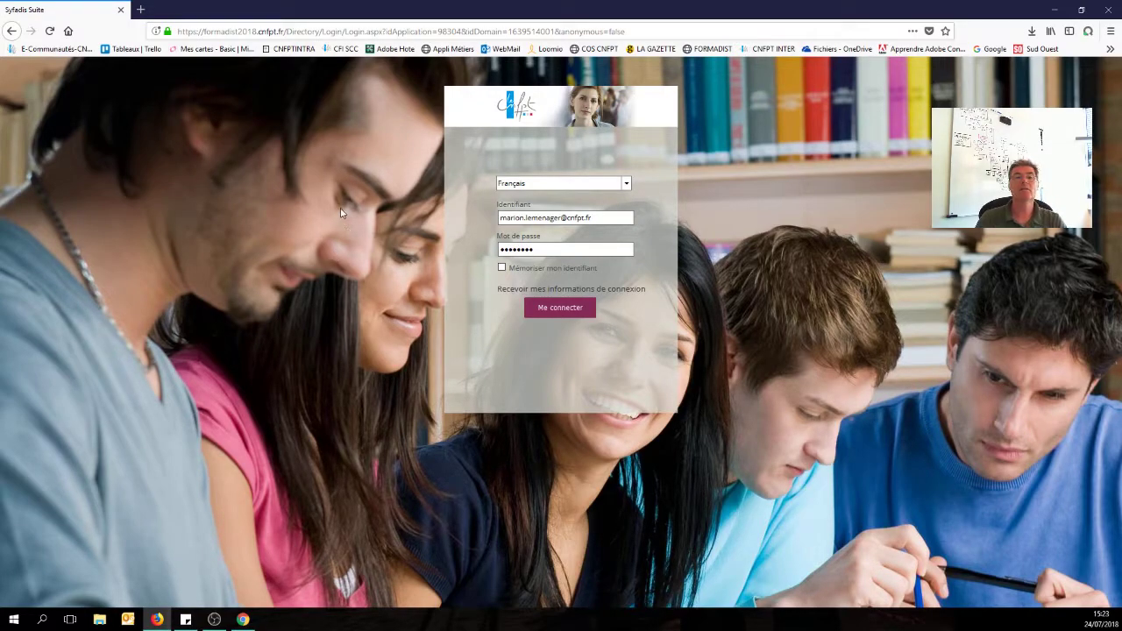
pyautogui.click(566, 312)
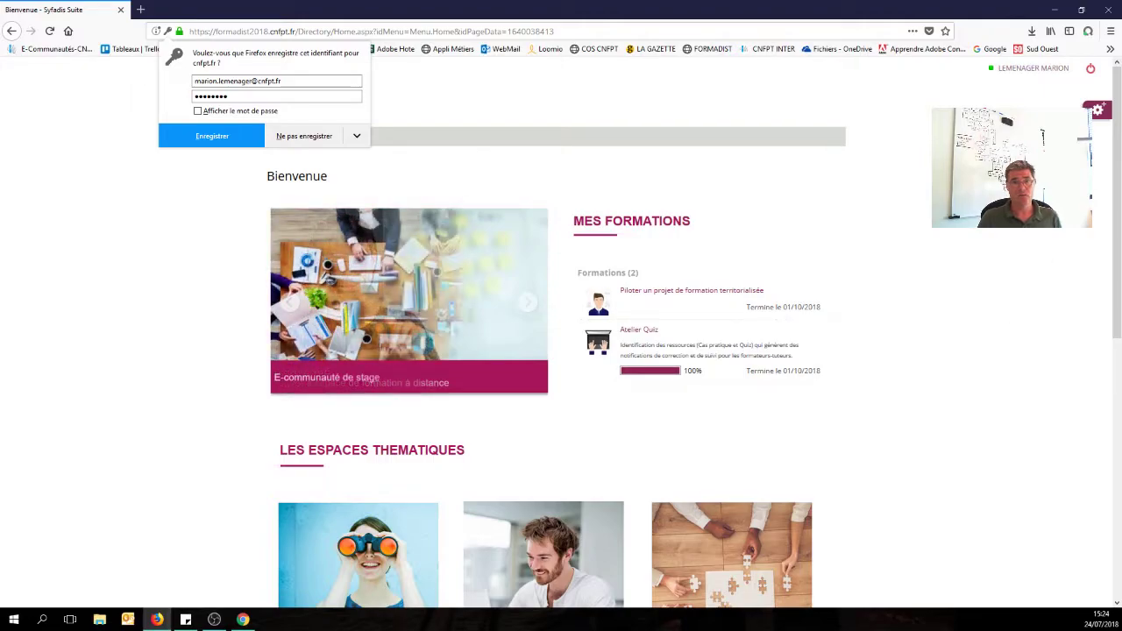
# Dismiss Firefox's save-login offer, sign out of Formadist, and close the Chrome lockout window.
pyautogui.click(1005, 99)
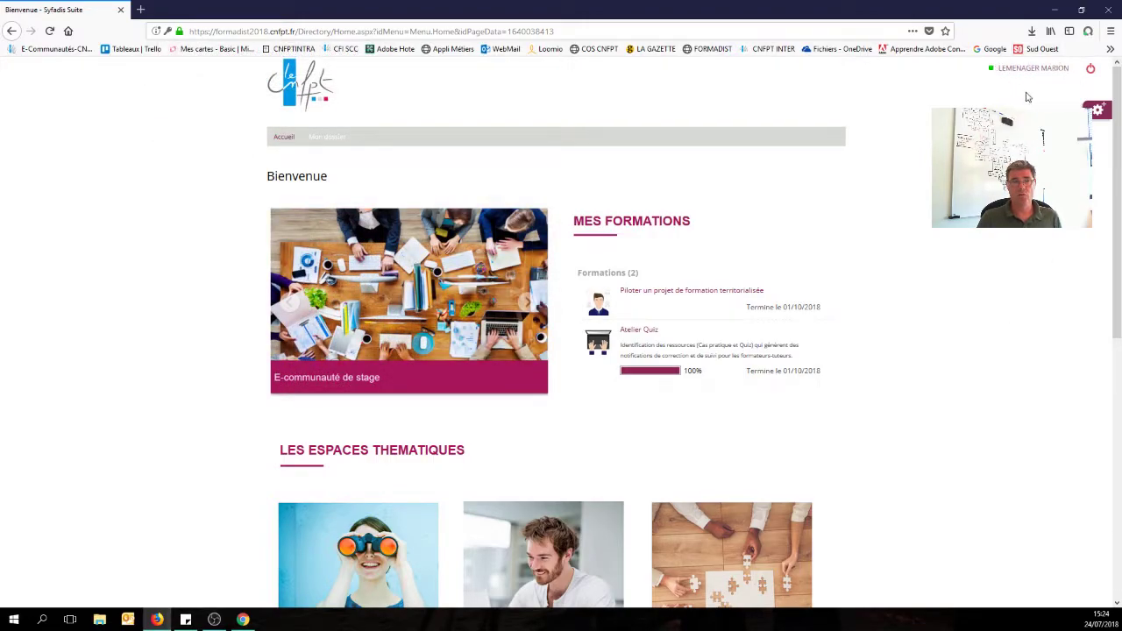
pyautogui.click(1091, 70)
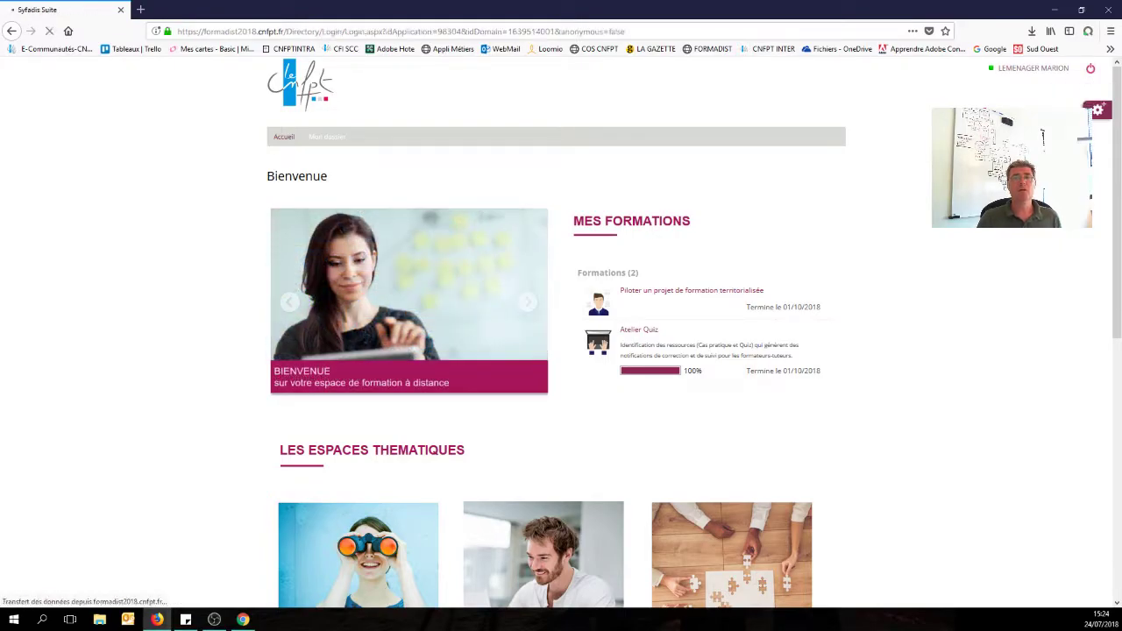
pyautogui.click(156, 620)
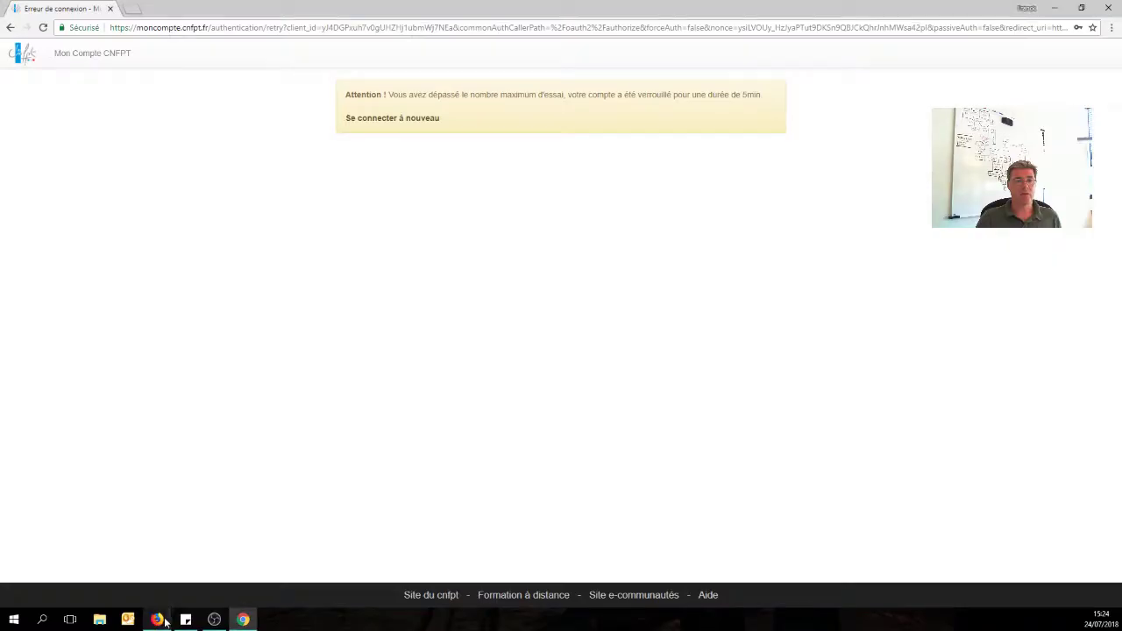
pyautogui.click(1112, 8)
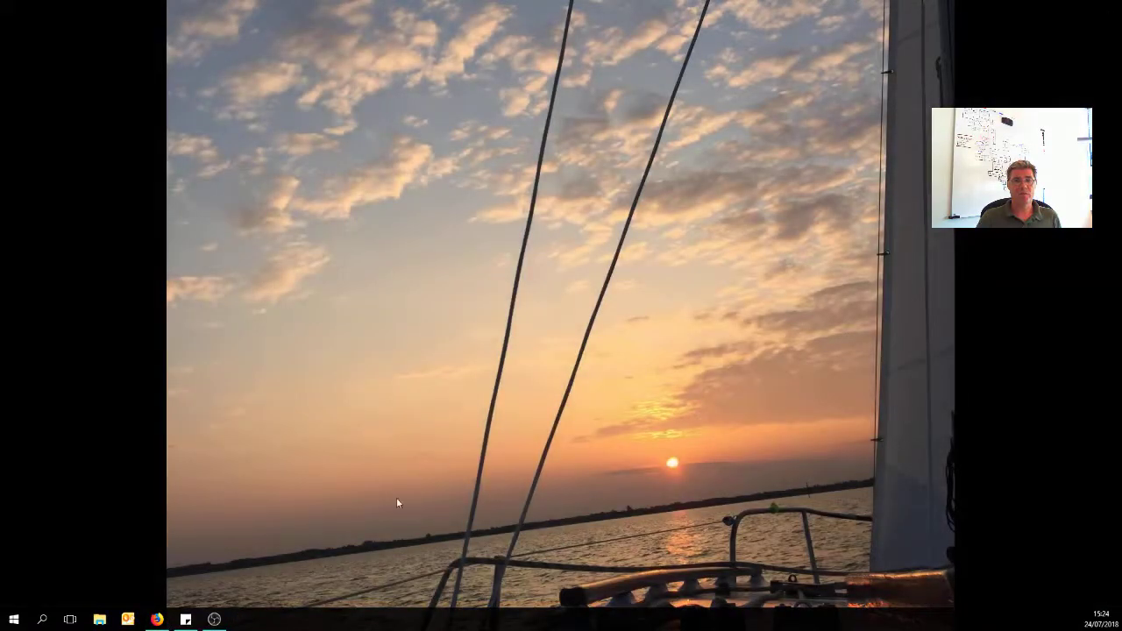
# Minimize the Firefox sign-in window and start a new Firefox window from the taskbar.
pyautogui.click(156, 620)
pyautogui.click(1107, 8)
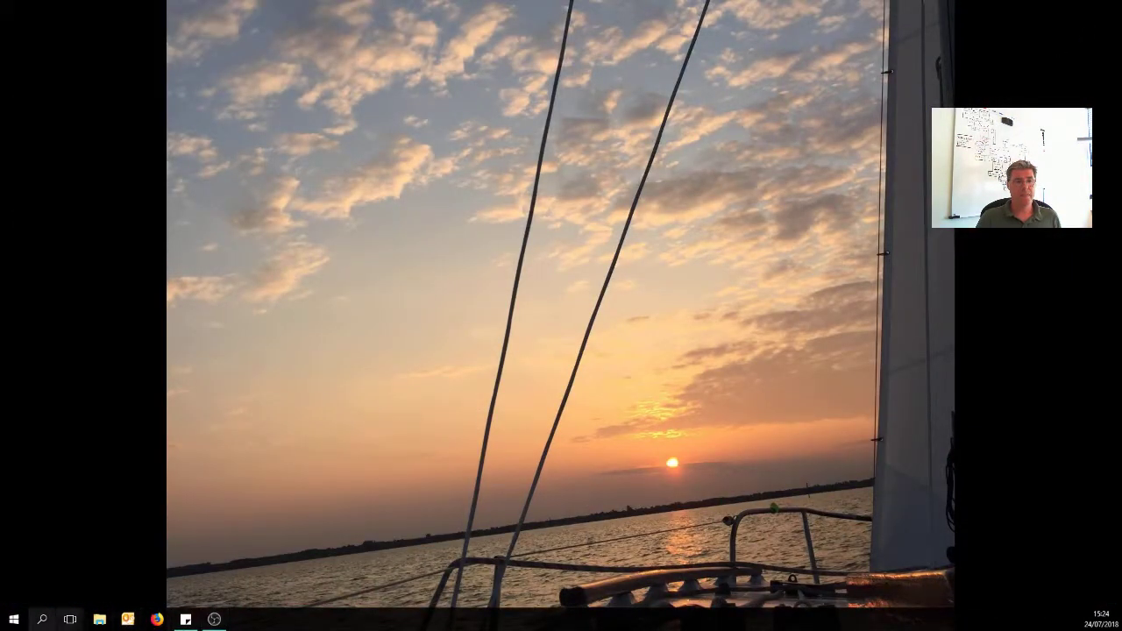
pyautogui.click(158, 620)
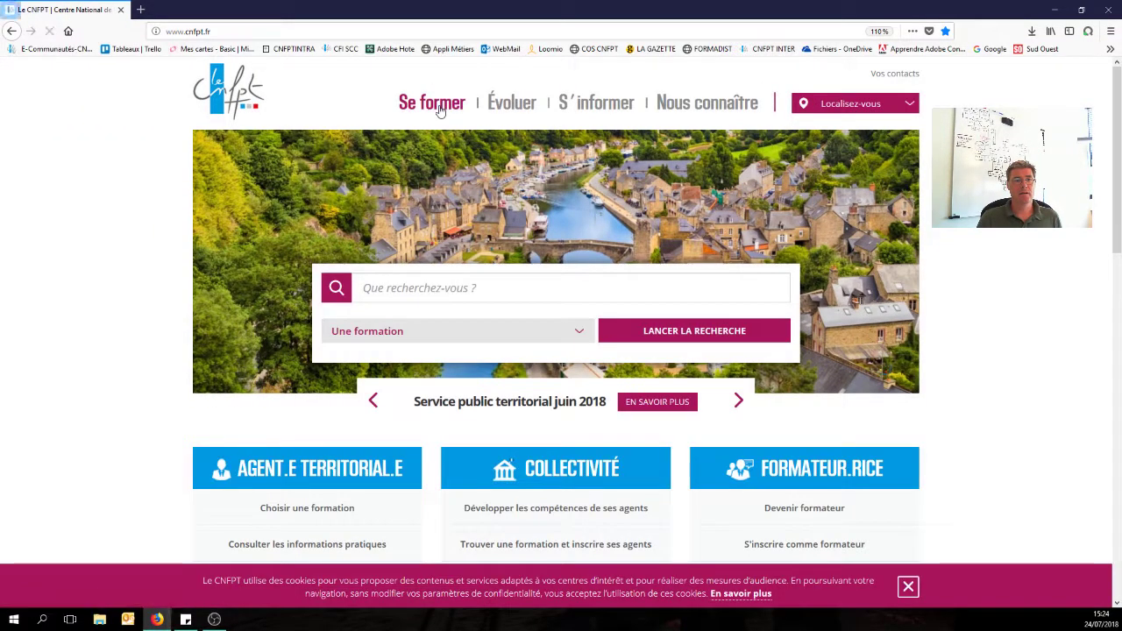
# Go to Se former autrement > Se former à distance and launch Formadist from the Formation à distance card.
pyautogui.moveTo(430, 104)
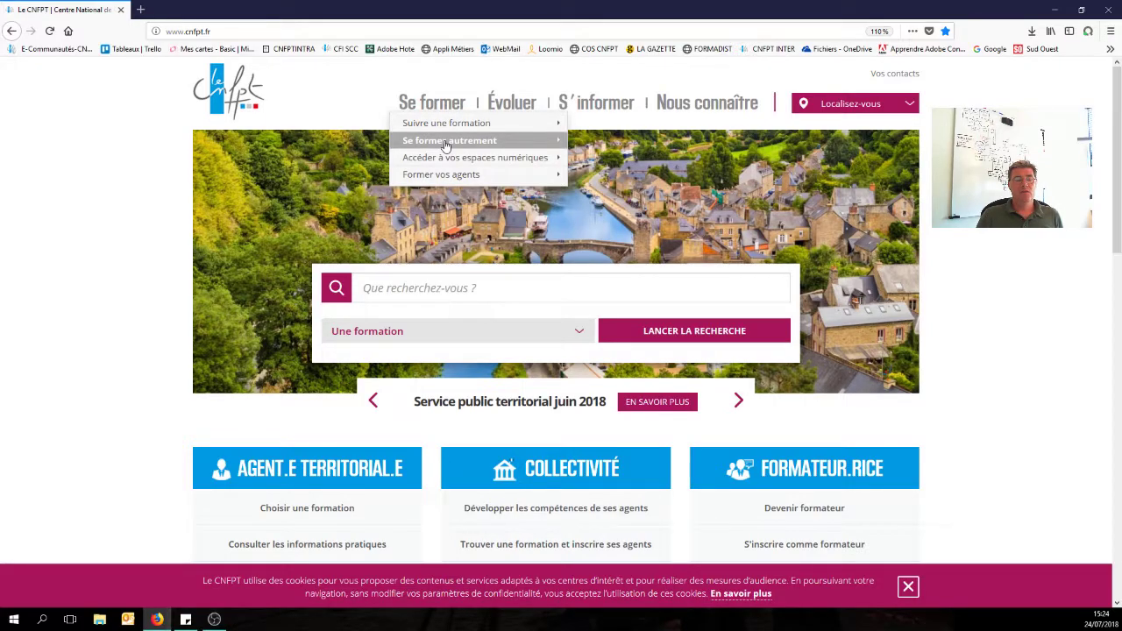
pyautogui.moveTo(445, 145)
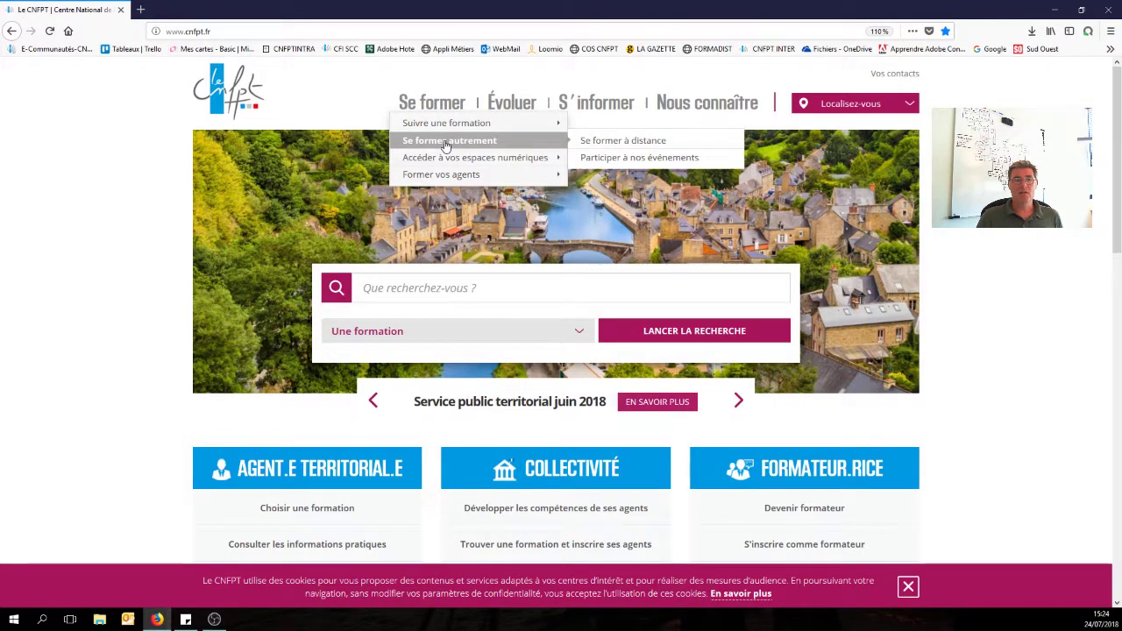
pyautogui.click(648, 145)
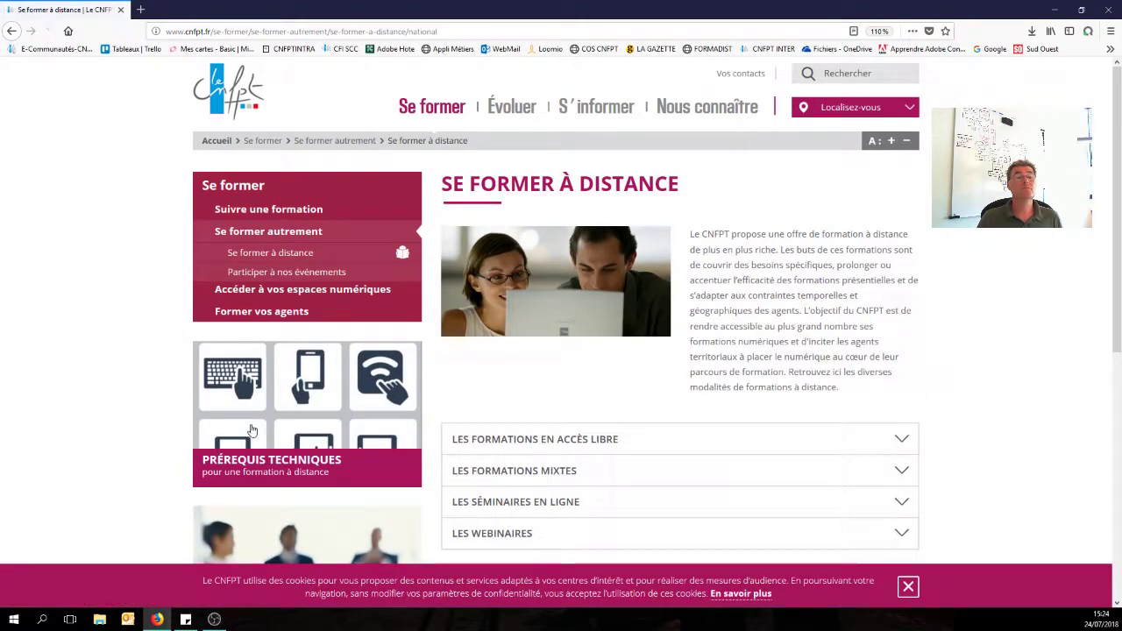
pyautogui.scroll(-3, 289, 377)
pyautogui.click(293, 382)
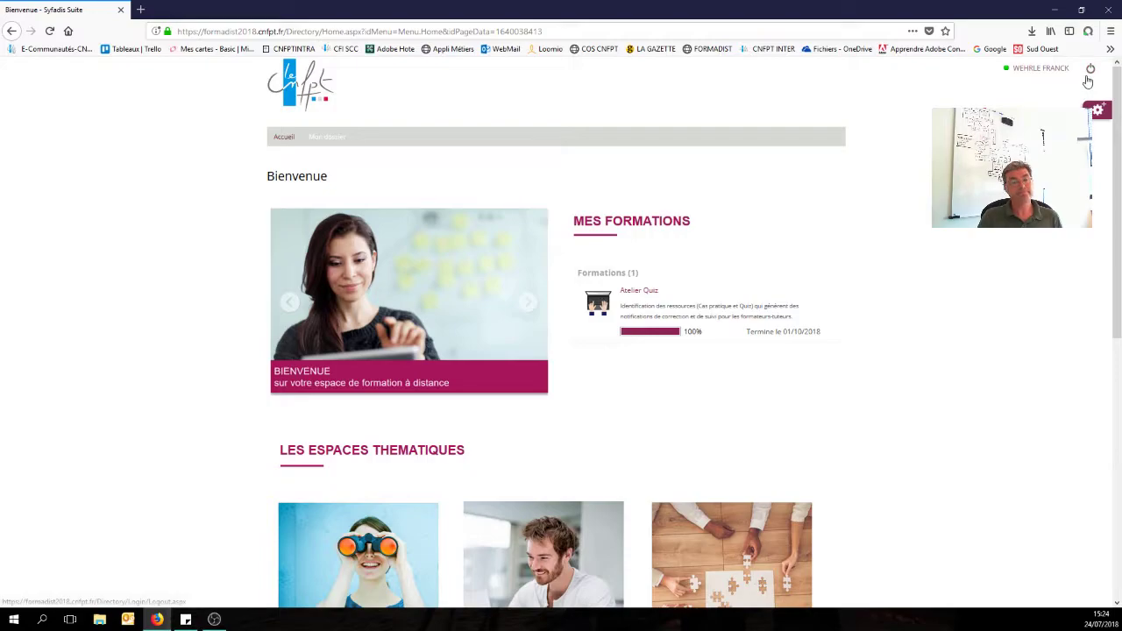
# Sign out of Formadist with the power icon at the top right.
pyautogui.click(1089, 71)
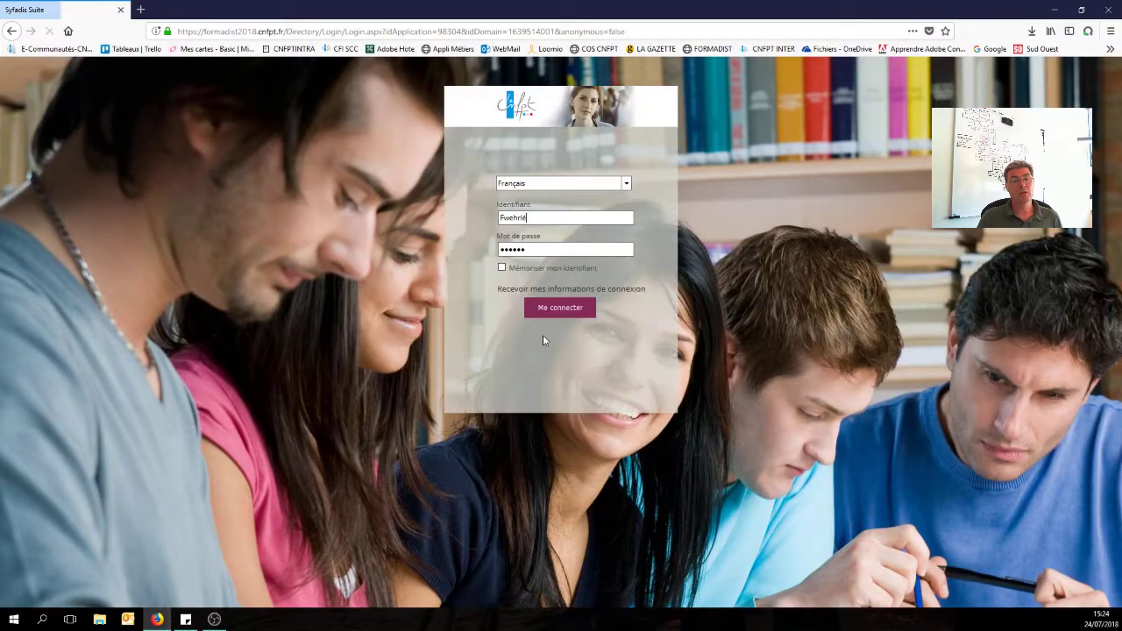